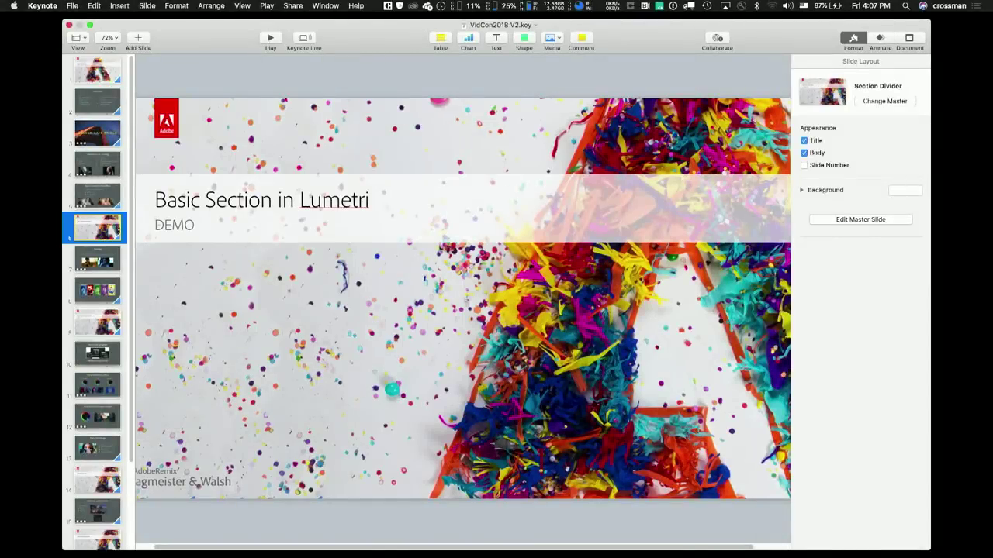
# Switch to Premiere Pro, open the Color workspace and display the Lumetri Scopes.
pyautogui.press('super+Tab')
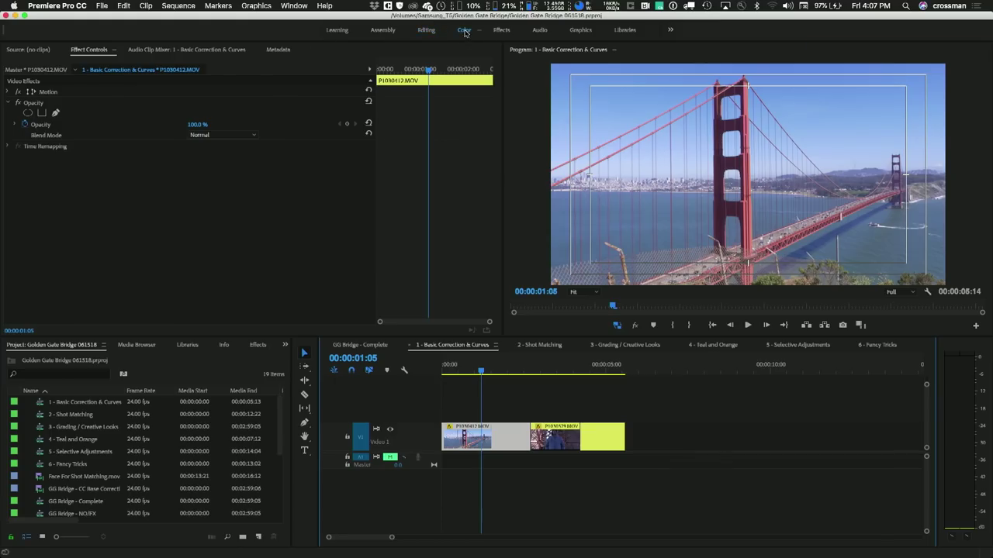
pyautogui.click(464, 30)
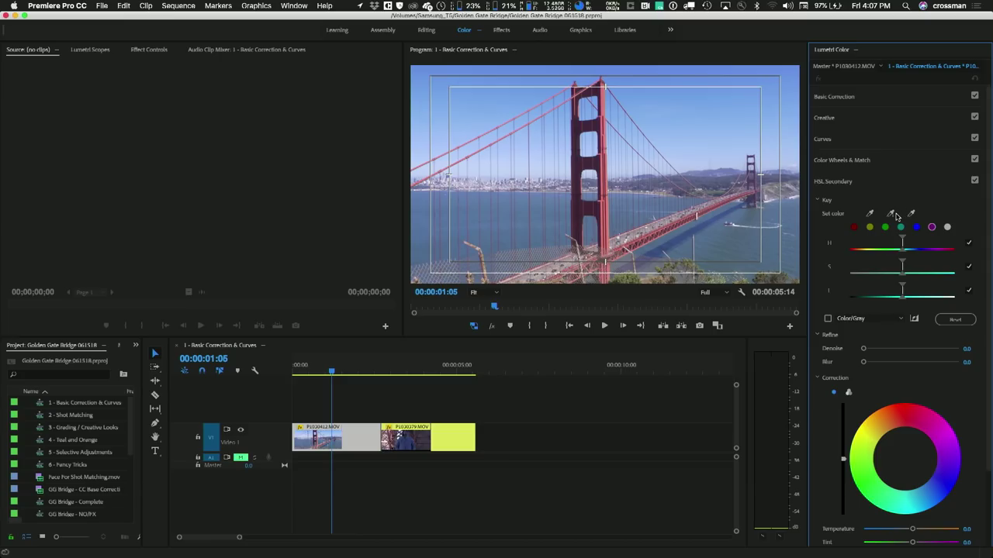
pyautogui.click(111, 49)
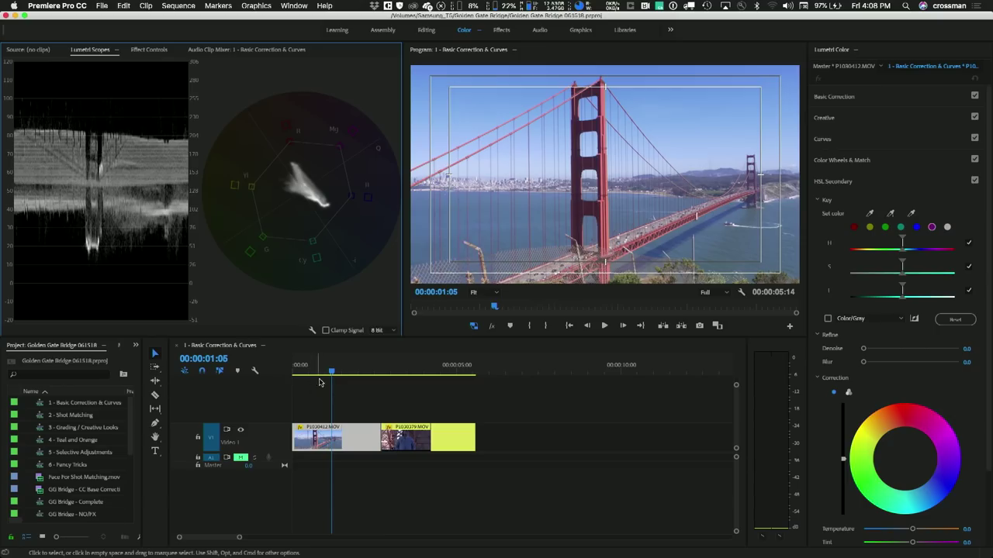
# Move the playhead to 00:00:02:00 on the bridge clip and check the Selection Follows Playhead option.
pyautogui.moveTo(332, 372); pyautogui.dragTo(361, 380)
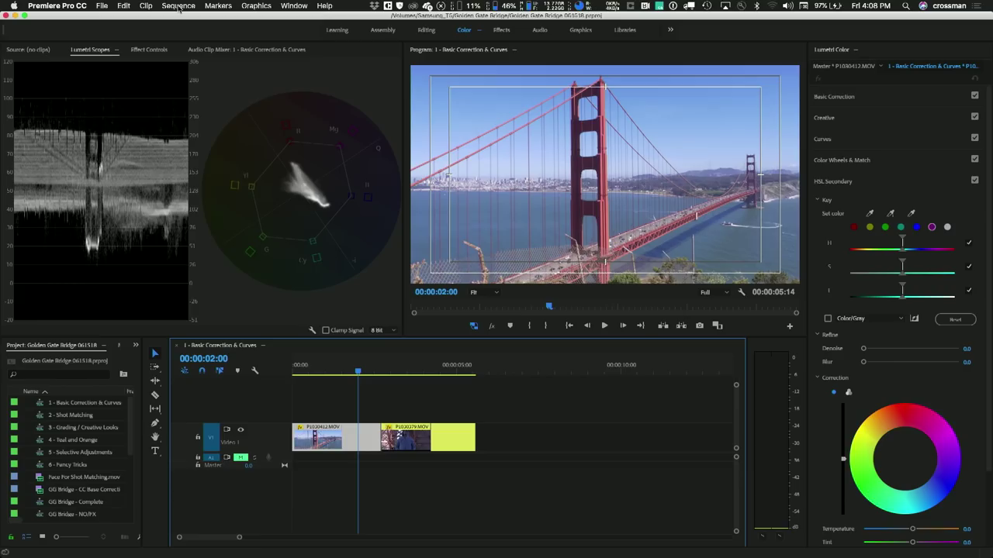
pyautogui.click(178, 6)
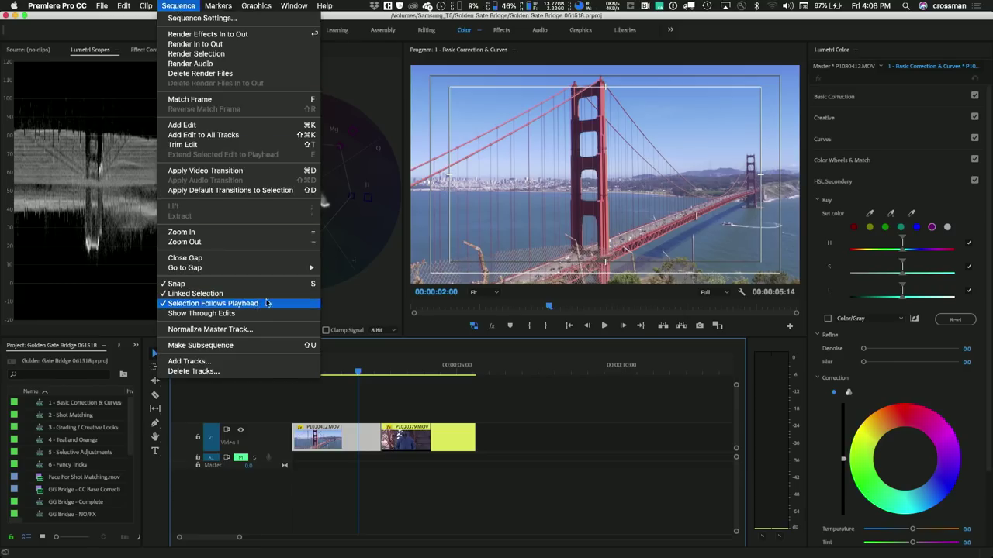
pyautogui.click(378, 391)
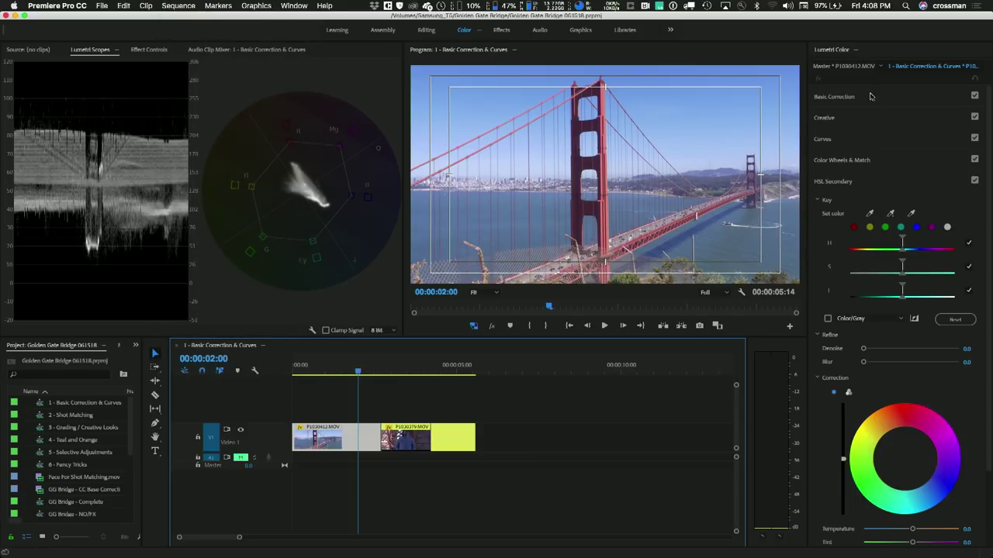
# In Basic Correction, set the bridge clip's saturation to 0 and raise its contrast to 150.
pyautogui.click(836, 98)
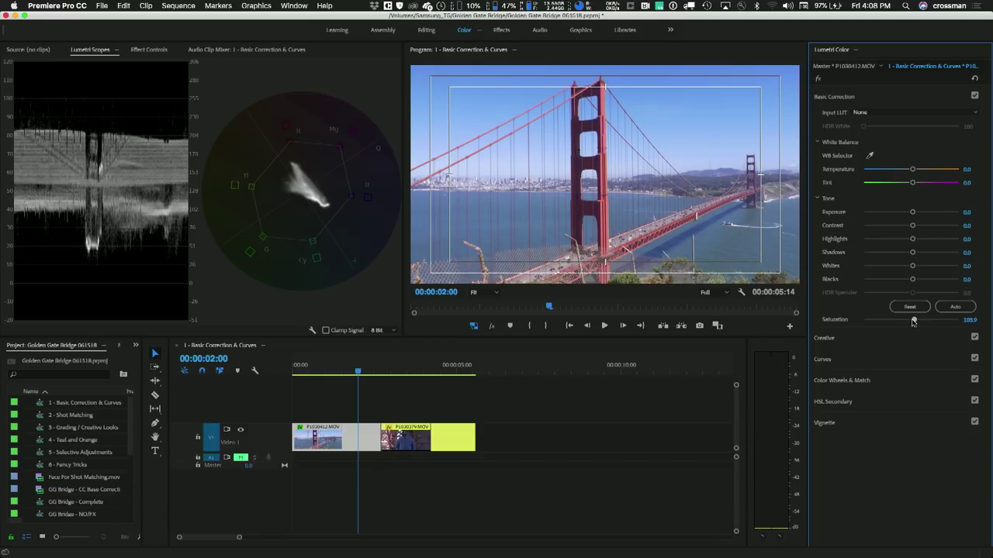
pyautogui.moveTo(912, 319); pyautogui.dragTo(853, 323)
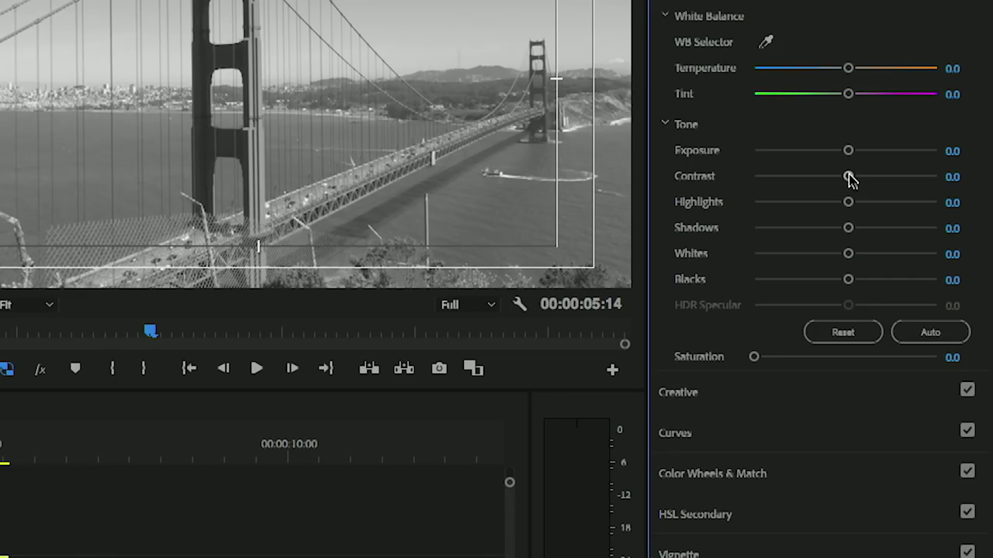
pyautogui.moveTo(848, 178); pyautogui.dragTo(958, 178)
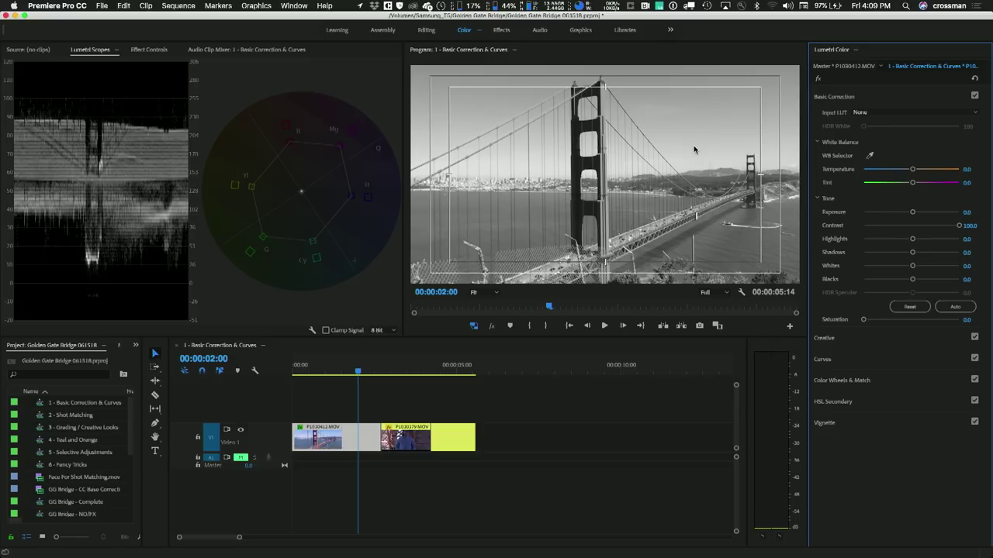
pyautogui.moveTo(589, 548)
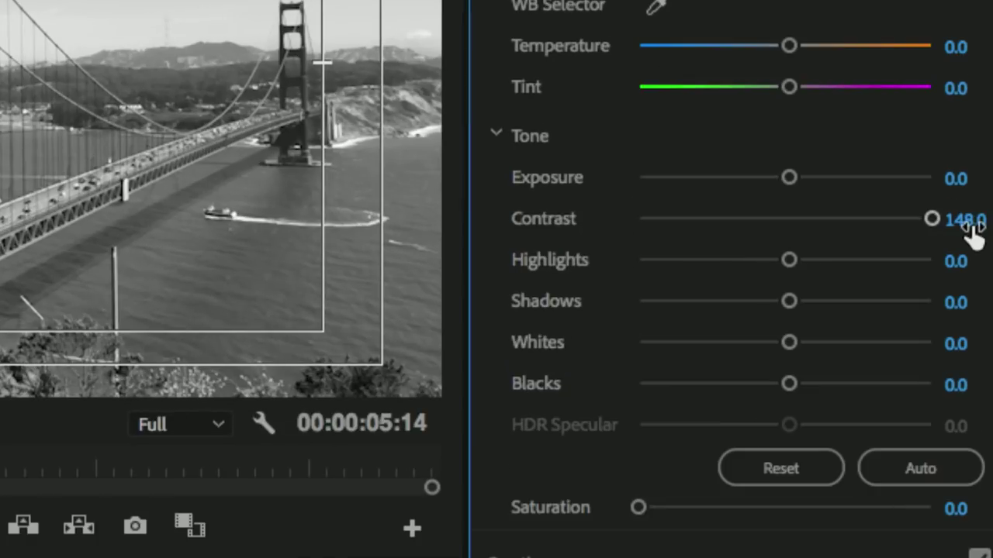
pyautogui.moveTo(954, 231); pyautogui.dragTo(980, 220)
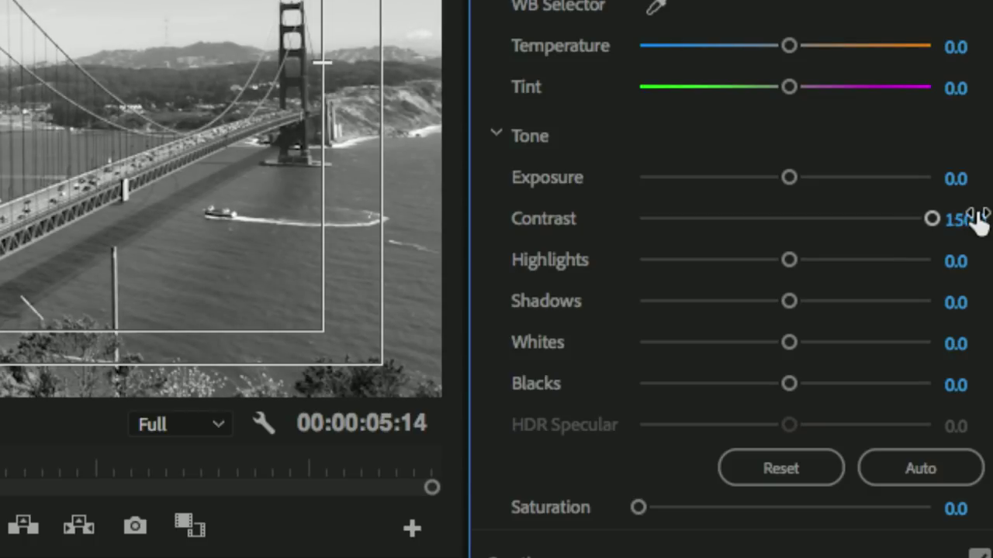
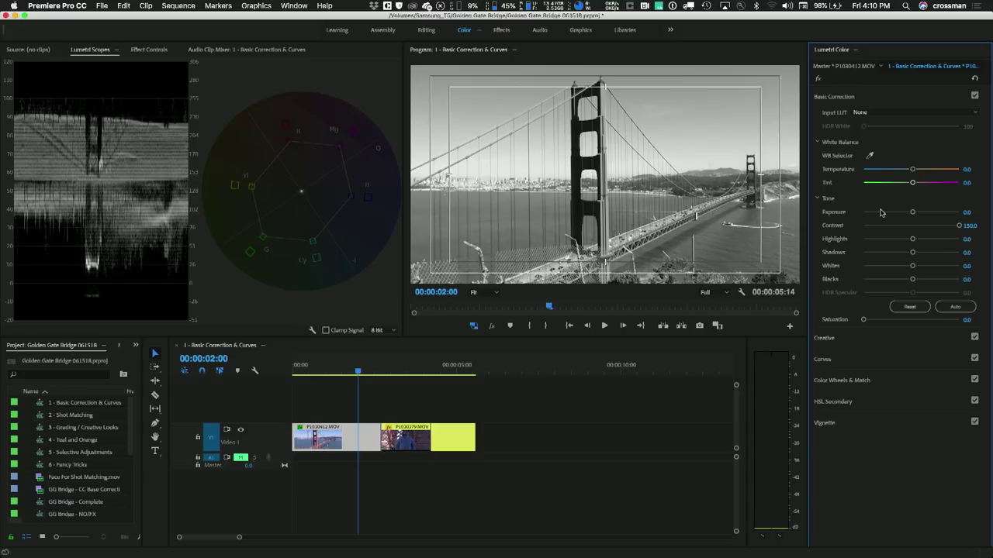
# Set the bridge clip's shadows to -100 and highlights to 64.3, and compare with the correction bypassed.
pyautogui.moveTo(912, 252); pyautogui.dragTo(871, 259)
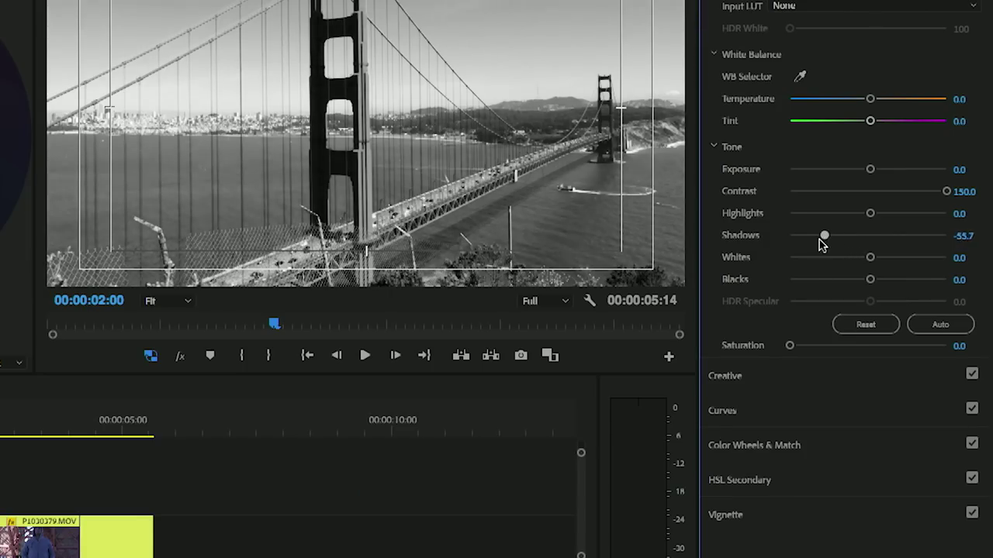
pyautogui.moveTo(802, 247); pyautogui.dragTo(783, 246)
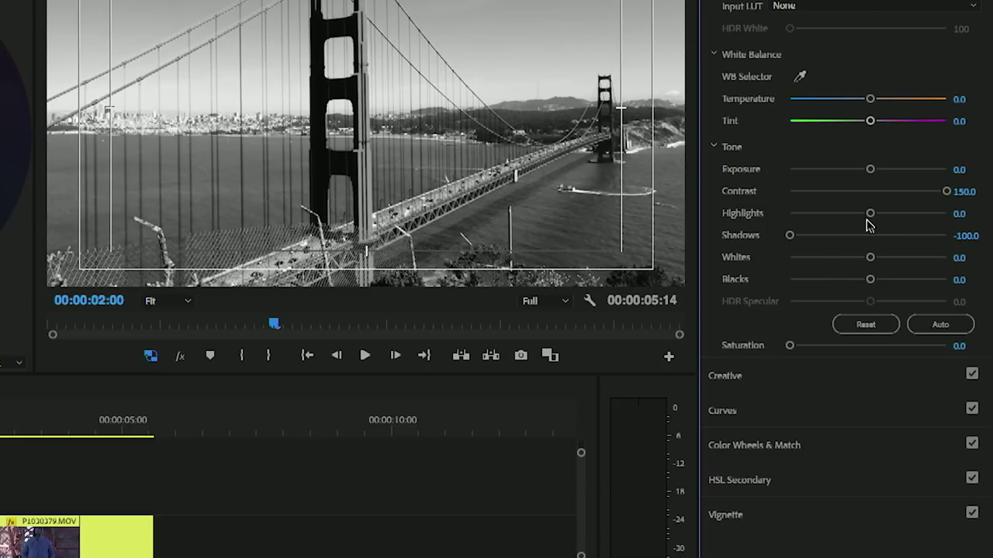
pyautogui.moveTo(870, 216); pyautogui.dragTo(917, 214)
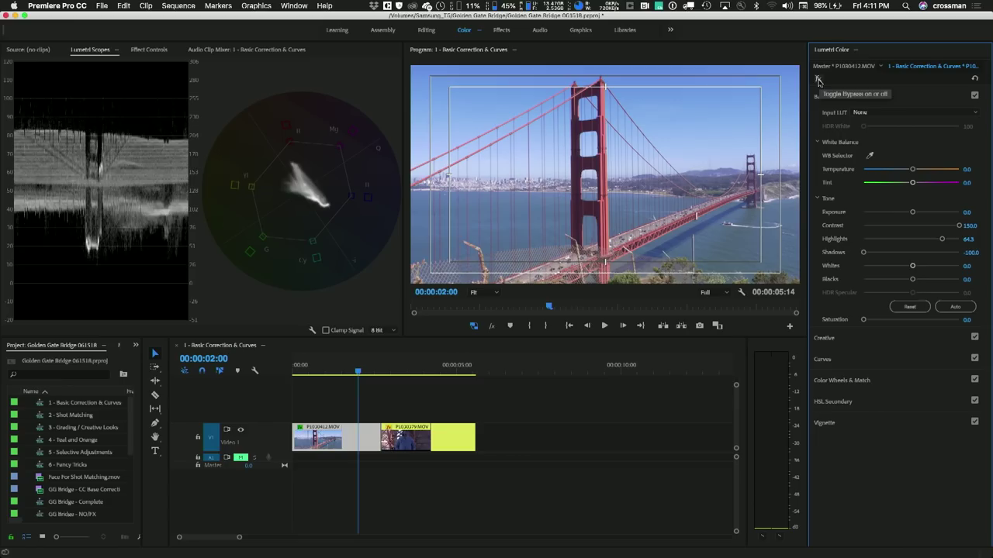
pyautogui.click(818, 80)
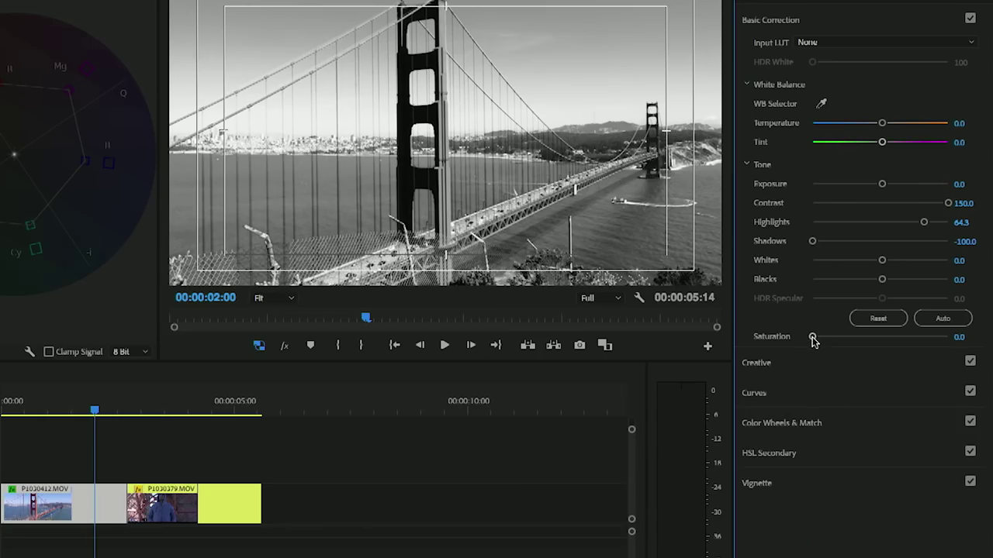
# Bring the bridge clip's saturation back to 98.4 and compare the graded image with the original.
pyautogui.moveTo(813, 339); pyautogui.dragTo(877, 340)
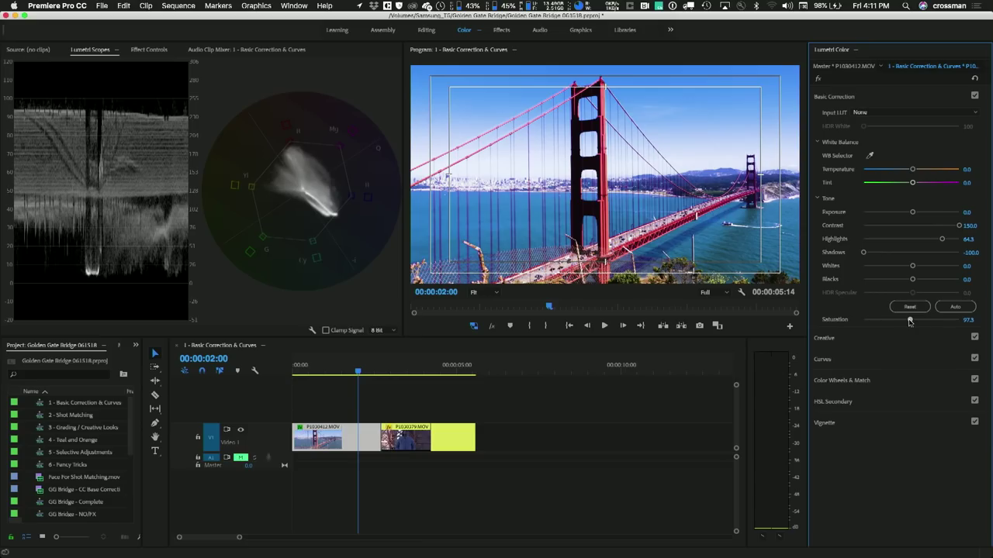
pyautogui.moveTo(909, 322); pyautogui.dragTo(912, 323)
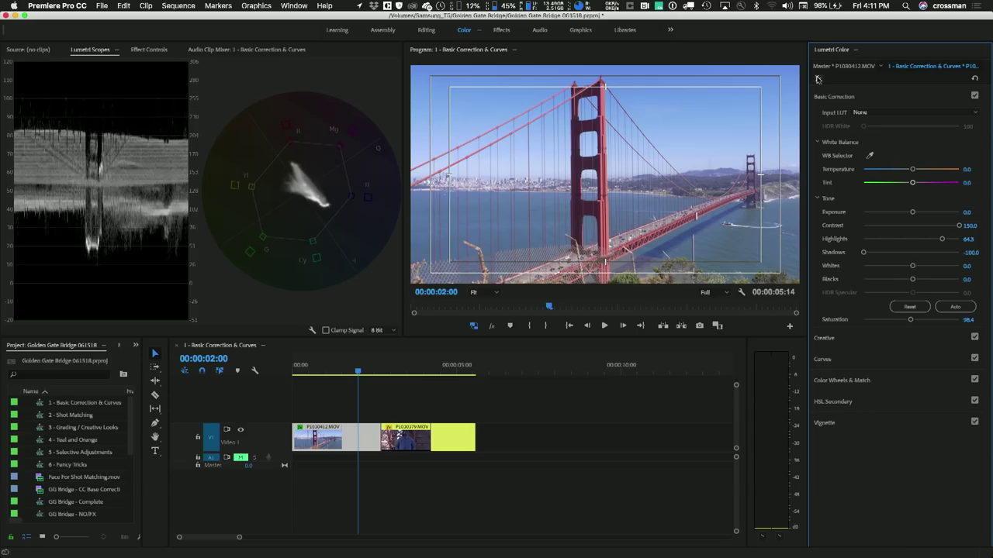
pyautogui.click(817, 79)
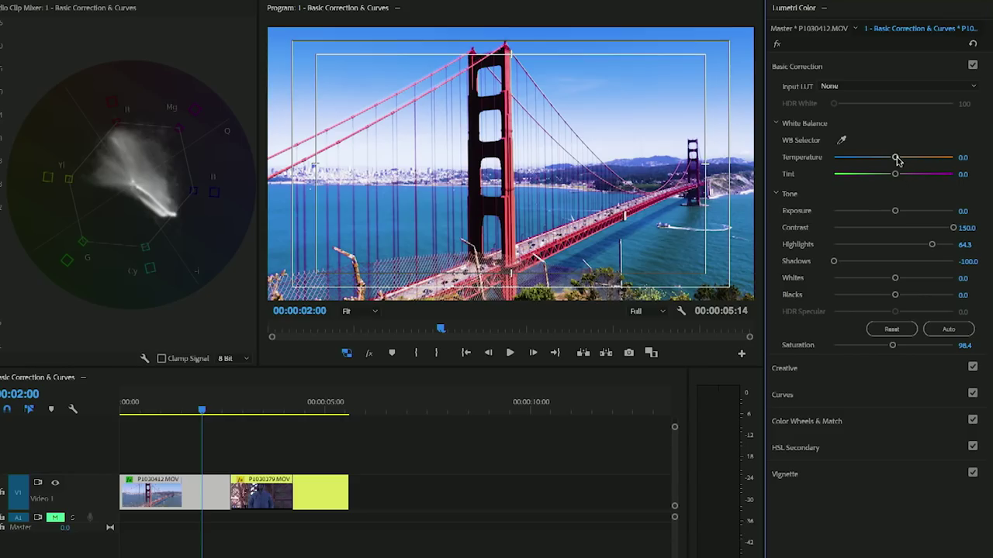
# Warm the bridge clip by setting its white balance temperature to 29.7.
pyautogui.moveTo(896, 159); pyautogui.dragTo(910, 160)
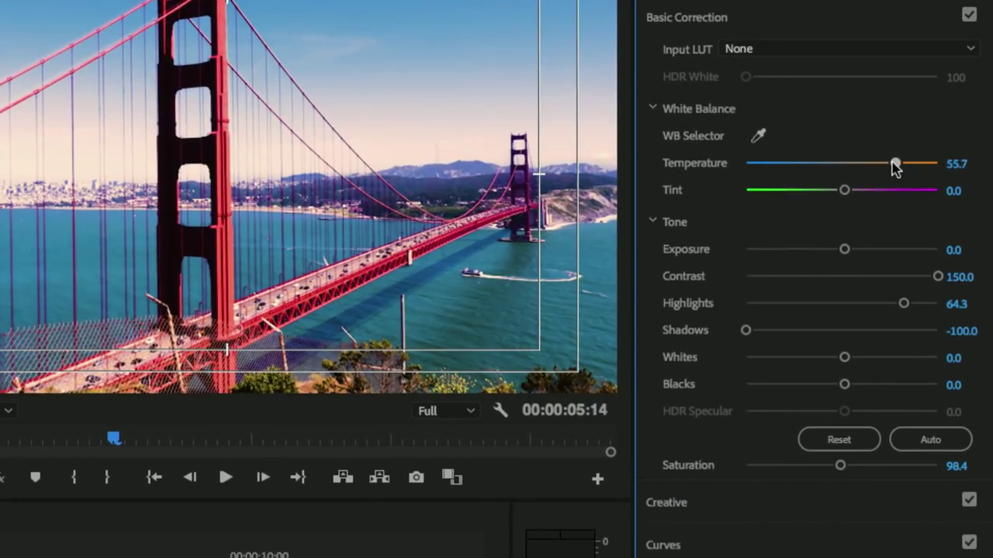
pyautogui.moveTo(936, 166); pyautogui.dragTo(881, 169)
pyautogui.moveTo(893, 168); pyautogui.dragTo(868, 170)
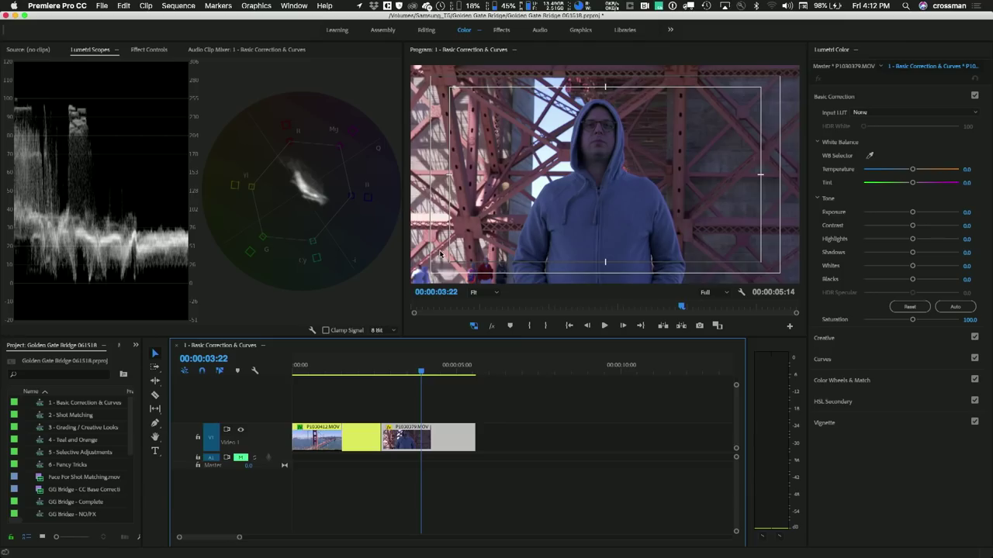
# At 00:00:03:21, set the hooded man clip's saturation to 0, and adjust its exposure to 2.0 and contrast to 81.6.
pyautogui.moveTo(420, 372); pyautogui.dragTo(419, 372)
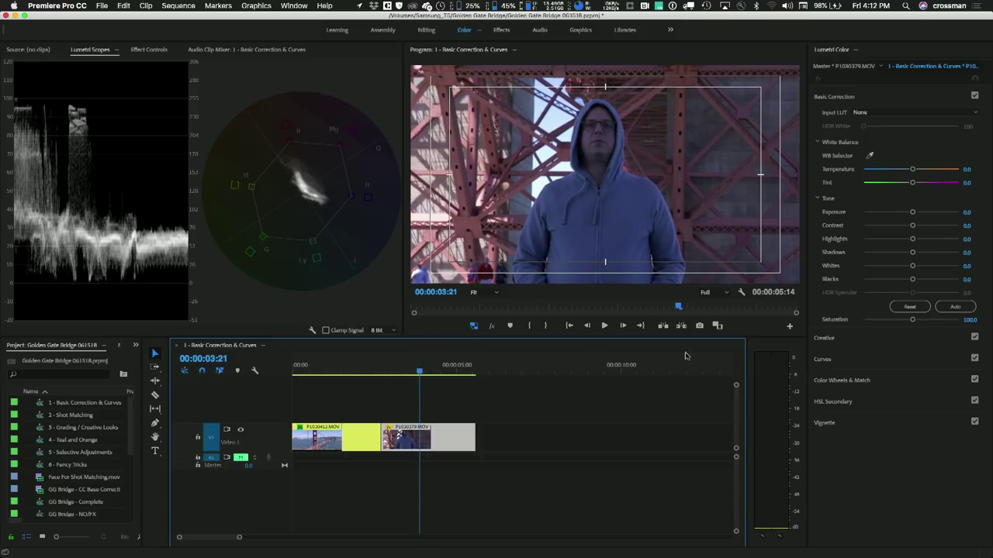
pyautogui.moveTo(913, 326); pyautogui.dragTo(845, 328)
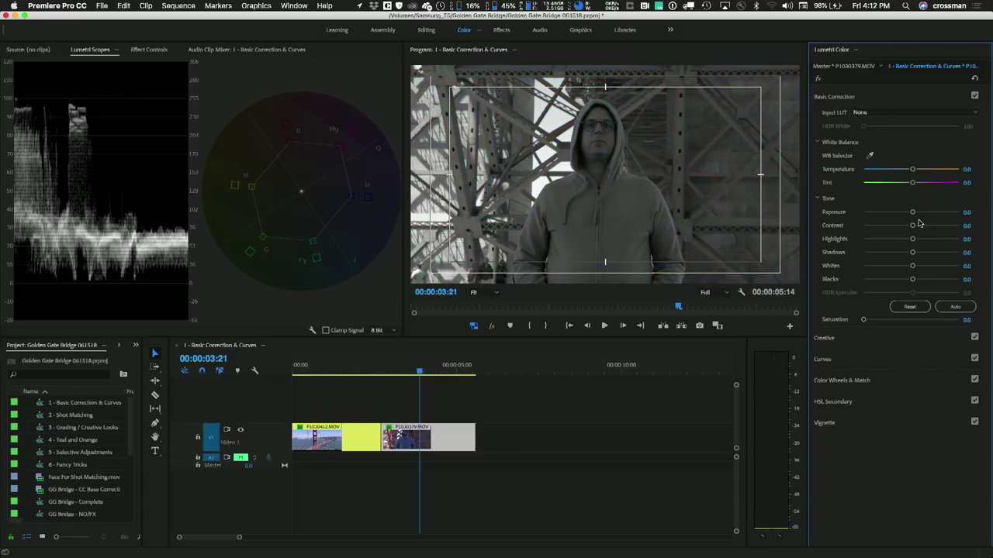
pyautogui.moveTo(913, 214); pyautogui.dragTo(916, 214)
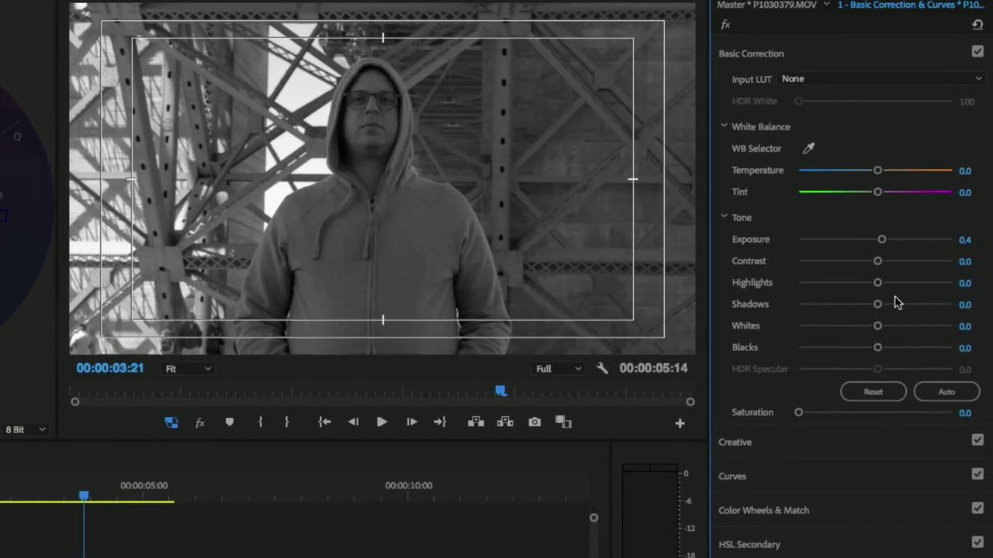
pyautogui.moveTo(882, 242); pyautogui.dragTo(905, 239)
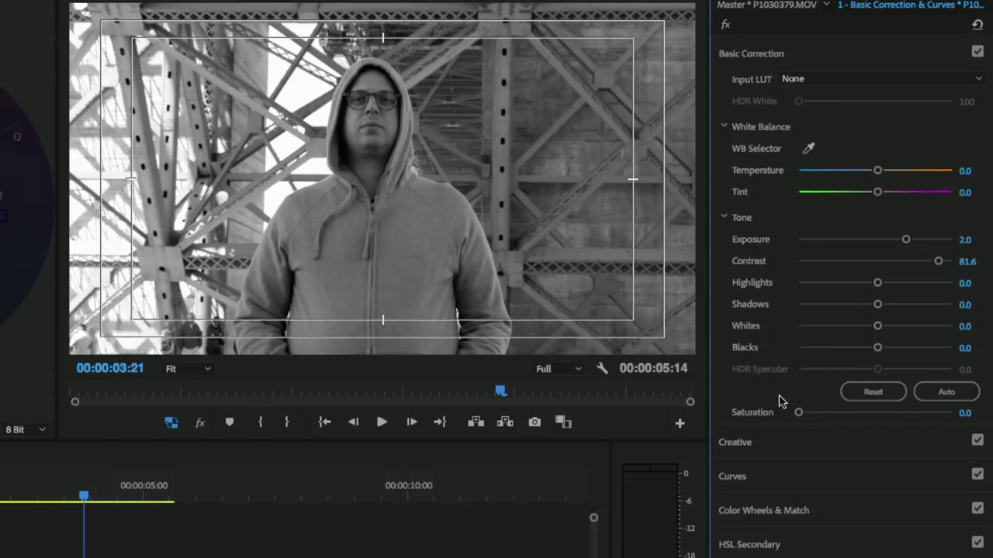
# Set the hooded man clip's saturation to 111.4 and sample its white balance from the hoodie.
pyautogui.moveTo(801, 417); pyautogui.dragTo(882, 407)
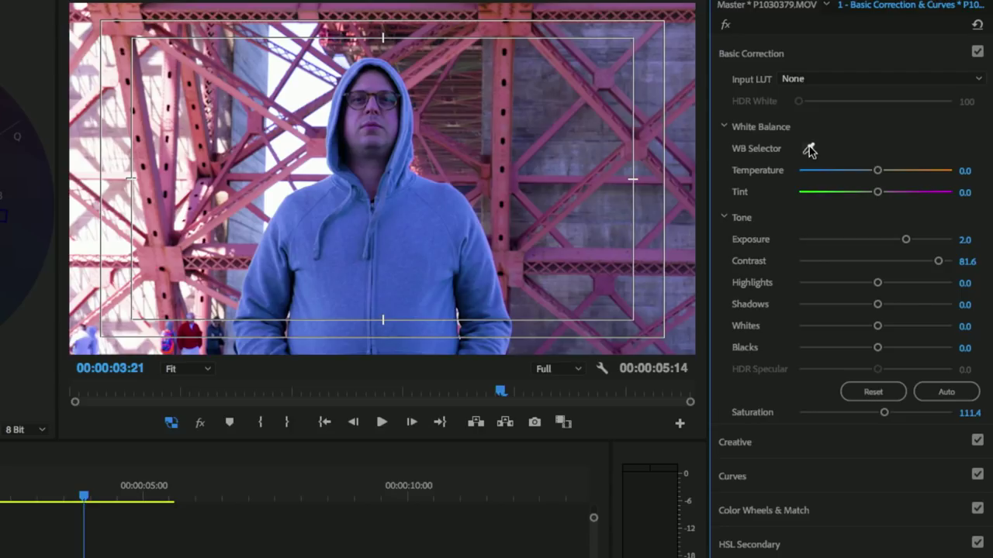
pyautogui.click(809, 148)
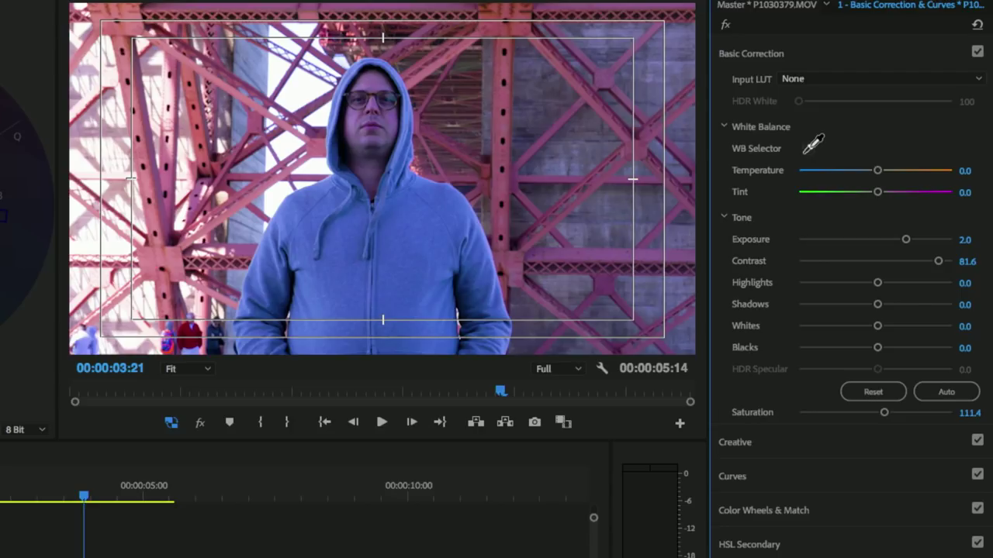
pyautogui.click(408, 231)
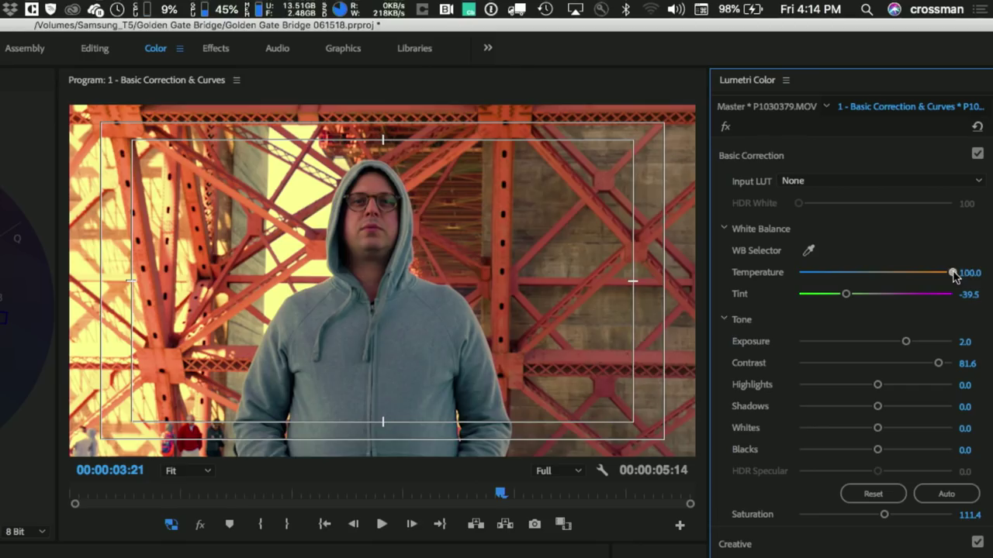
# Refine the hooded man clip's temperature to 48.1 and tint to -23.2, and compare with the uncorrected image.
pyautogui.moveTo(953, 277); pyautogui.dragTo(919, 277)
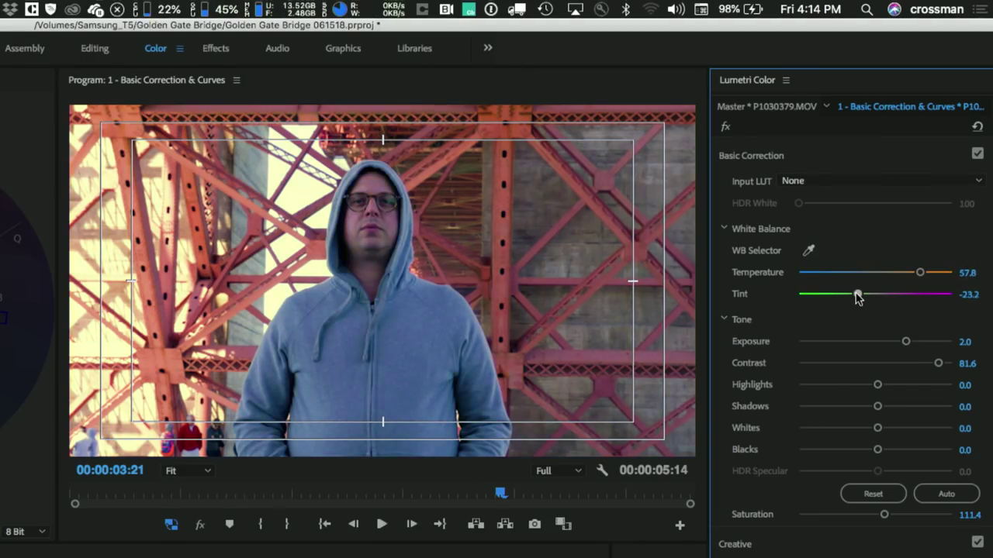
pyautogui.moveTo(922, 274); pyautogui.dragTo(913, 279)
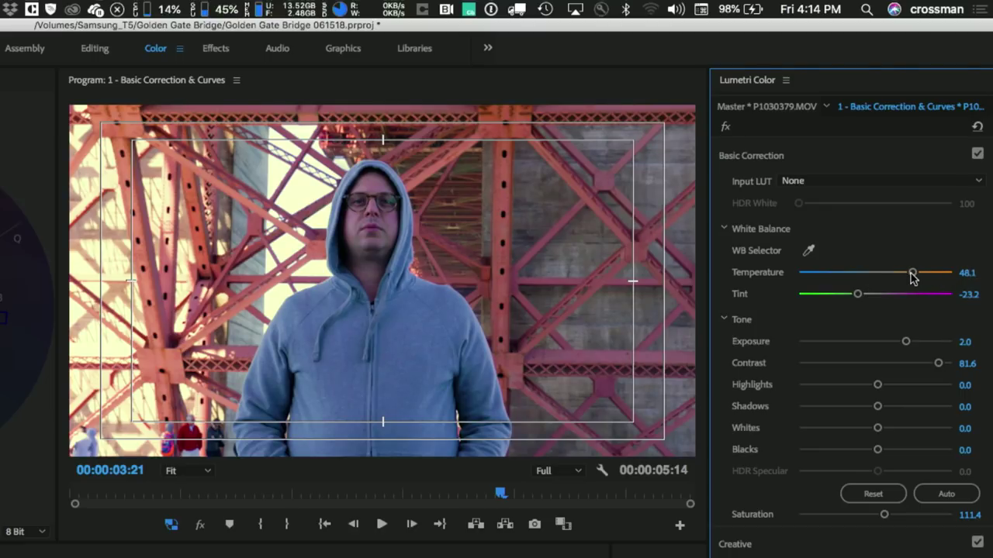
pyautogui.click(725, 128)
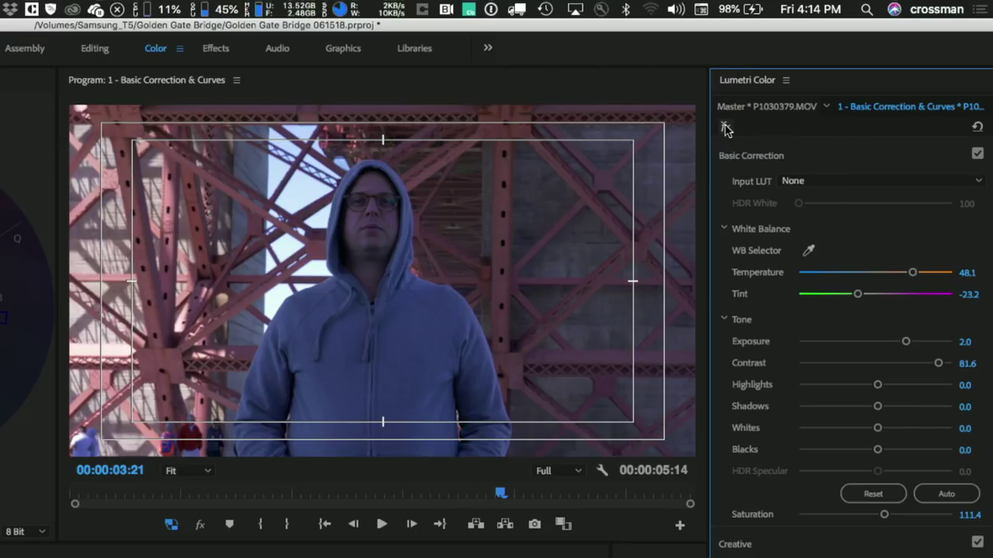
pyautogui.click(725, 128)
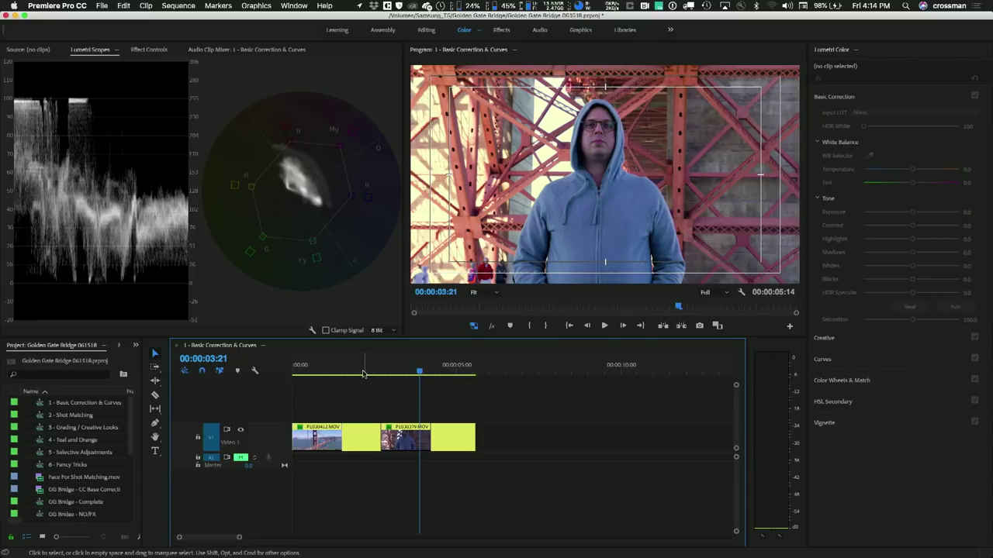
# Duplicate the graded bridge clip to the end of the sequence and reset the Lumetri Color effect on the copy.
pyautogui.click(360, 366)
pyautogui.moveTo(359, 366); pyautogui.dragTo(345, 366)
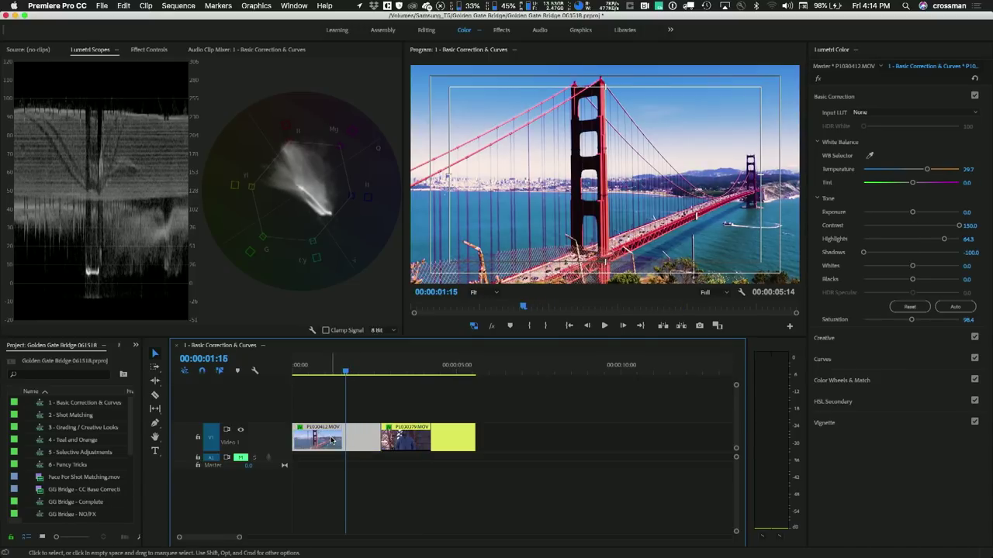
pyautogui.moveTo(334, 440); pyautogui.dragTo(521, 437)
pyautogui.click(512, 366)
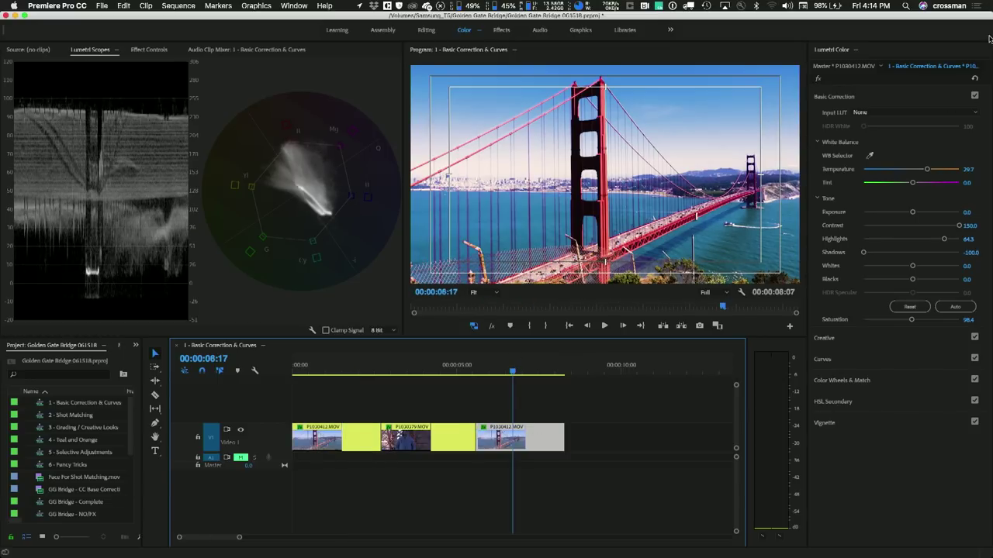
pyautogui.click(975, 78)
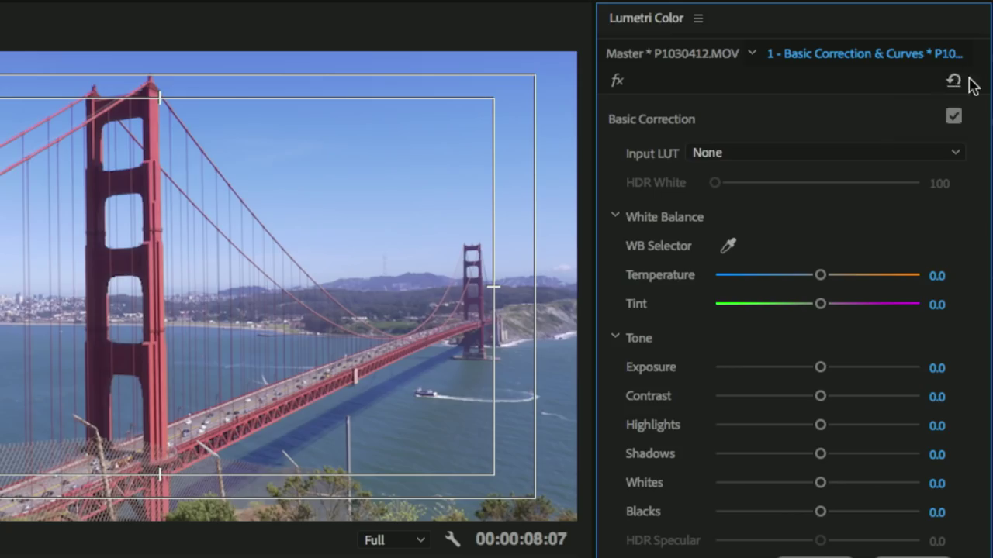
# Compare the duplicated bridge clip with its effect off, and bend the RGB master curve into an S with lowered shadows and raised highlights.
pyautogui.click(617, 82)
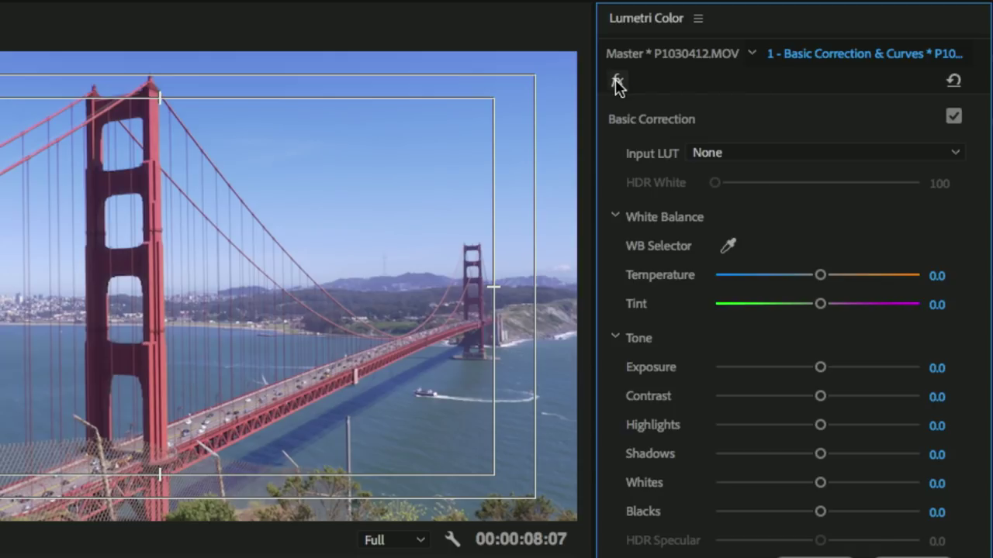
pyautogui.click(616, 82)
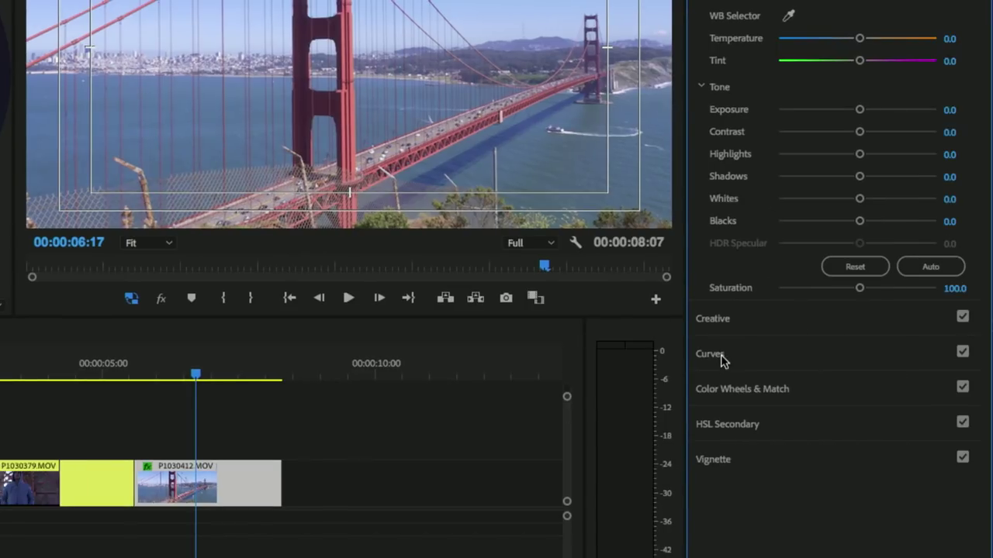
pyautogui.click(721, 357)
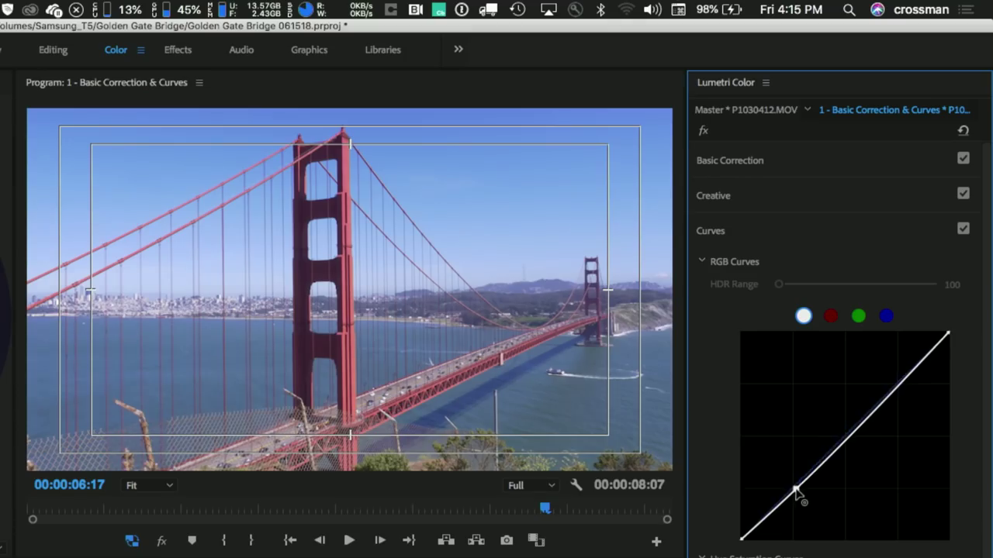
pyautogui.moveTo(793, 491); pyautogui.dragTo(806, 506)
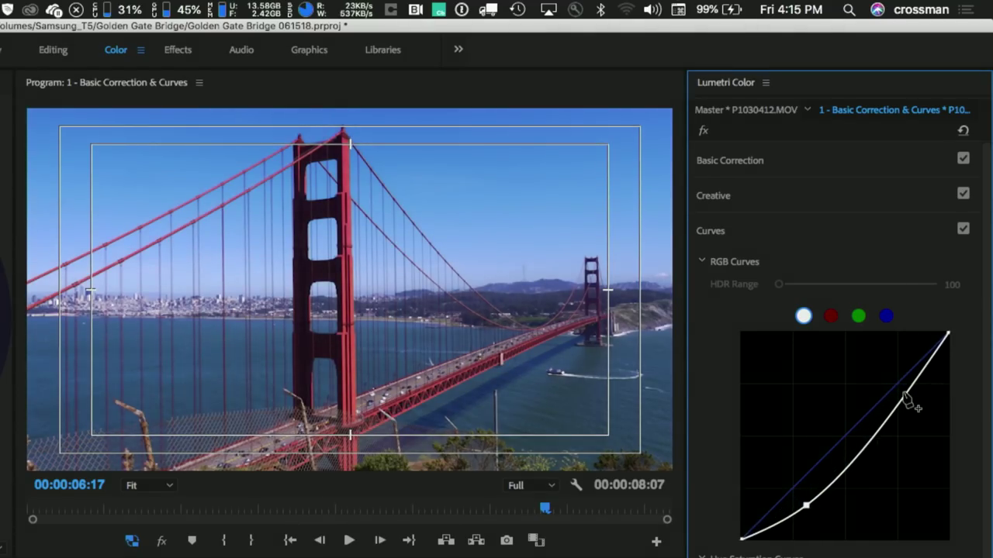
pyautogui.moveTo(905, 395); pyautogui.dragTo(885, 372)
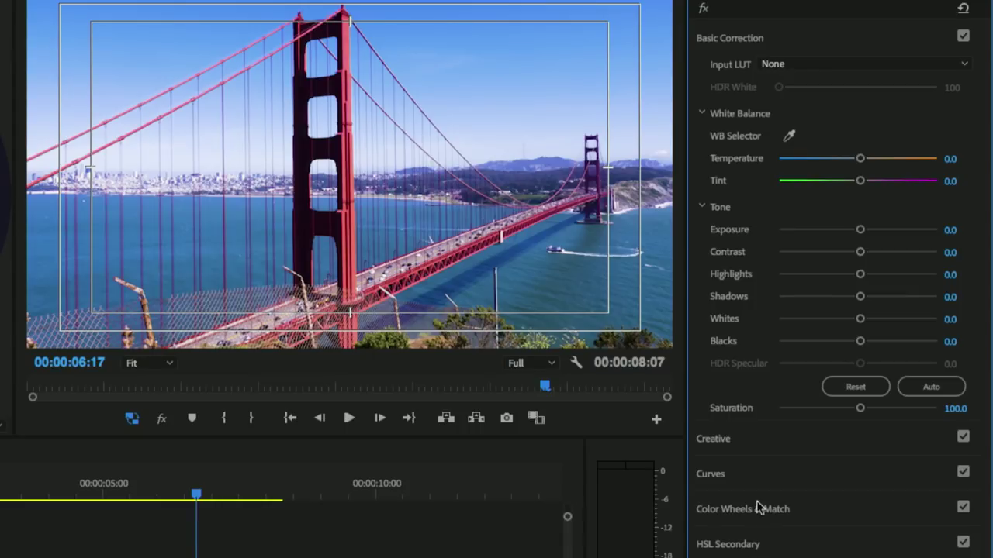
# Fine-tune the shadow and highlight points of the bridge clip's RGB master curve, keeping a moderate S shape.
pyautogui.click(711, 475)
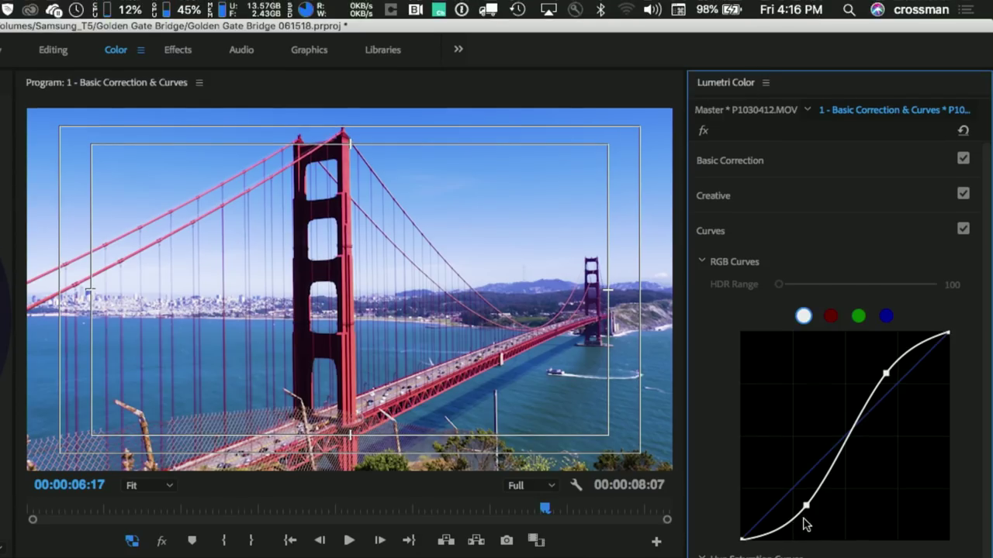
pyautogui.moveTo(807, 506); pyautogui.dragTo(813, 501)
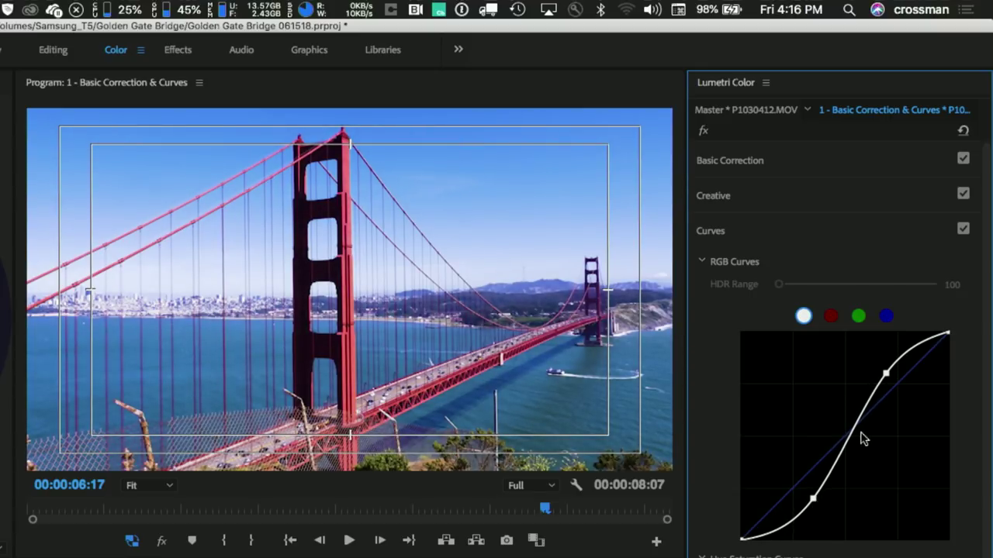
pyautogui.moveTo(886, 374); pyautogui.dragTo(884, 376)
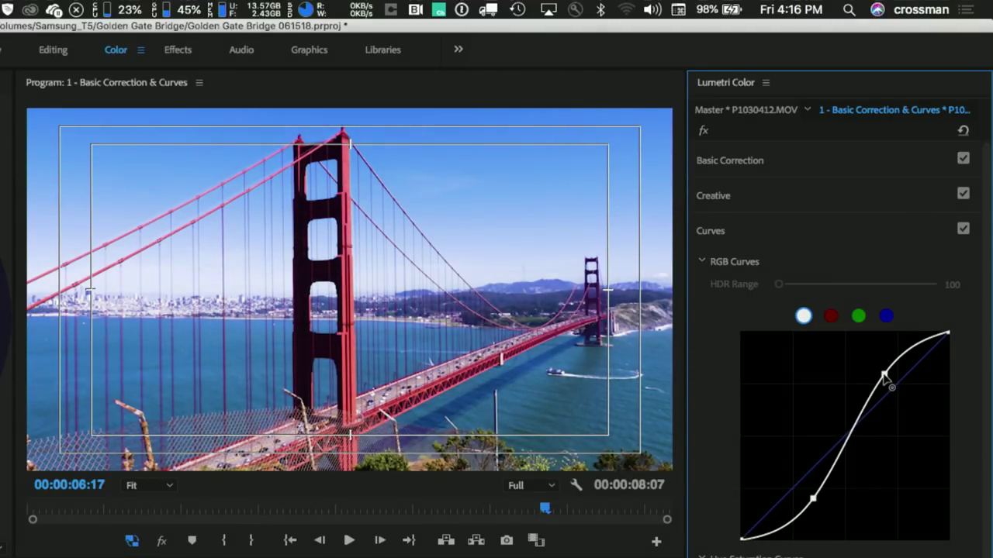
pyautogui.moveTo(812, 496); pyautogui.dragTo(820, 493)
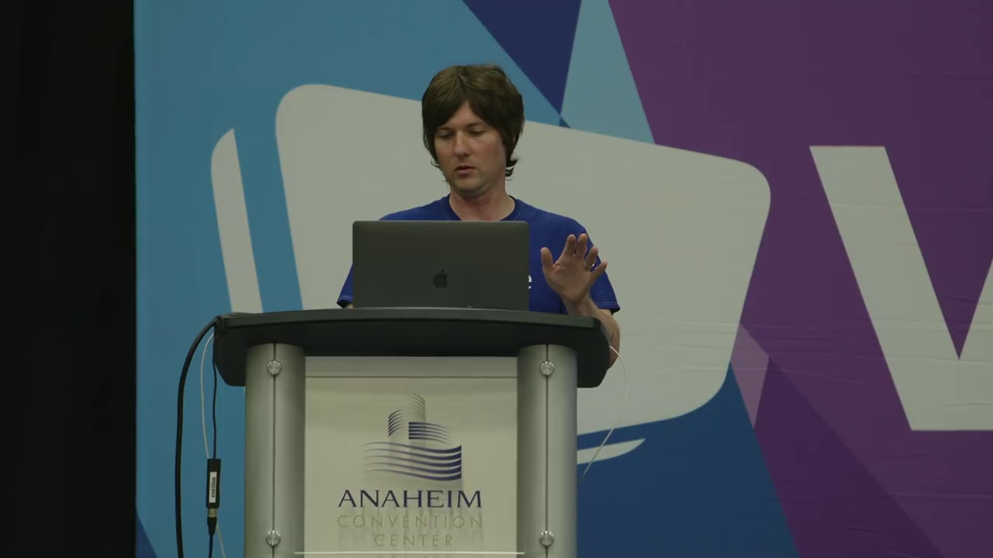
pyautogui.moveTo(821, 494); pyautogui.dragTo(812, 503)
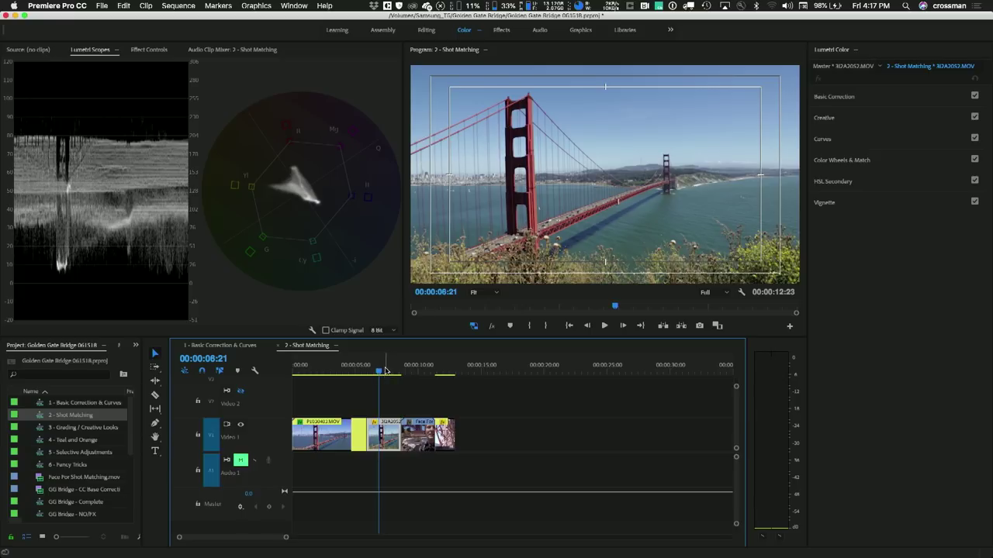
# In the Shot Matching sequence, review the first two bridge clips, park on the second at 00:00:07:07, and turn on Comparison View.
pyautogui.click(329, 372)
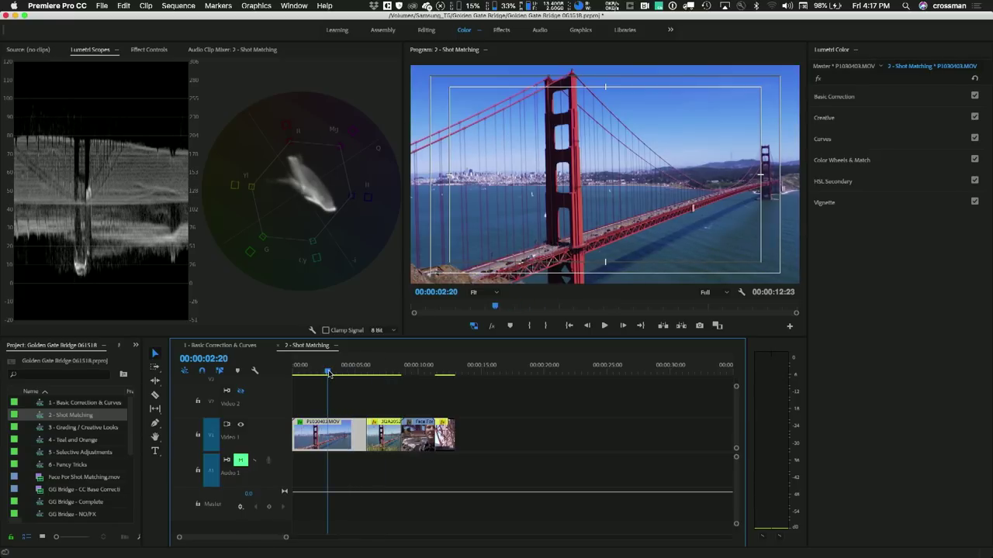
pyautogui.moveTo(329, 373); pyautogui.dragTo(366, 374)
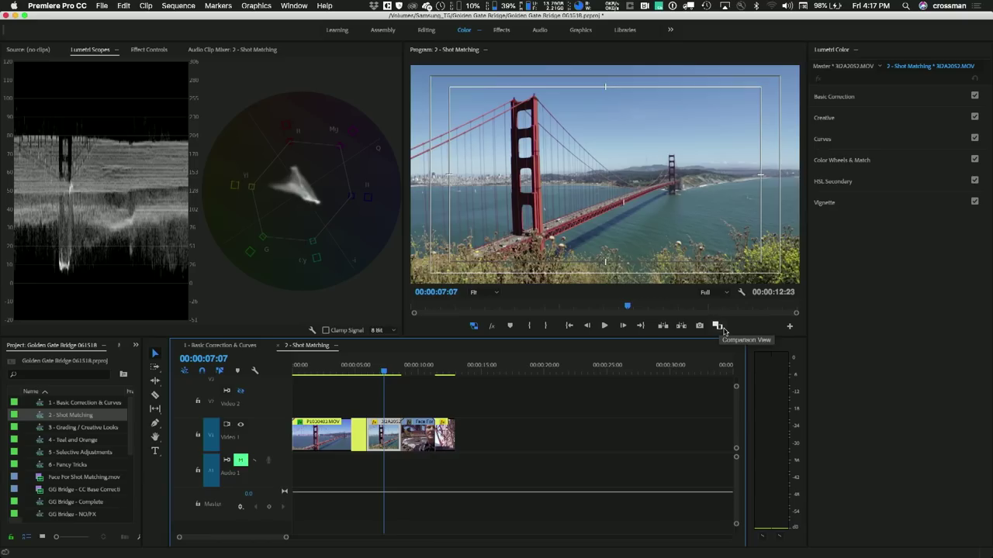
pyautogui.click(716, 325)
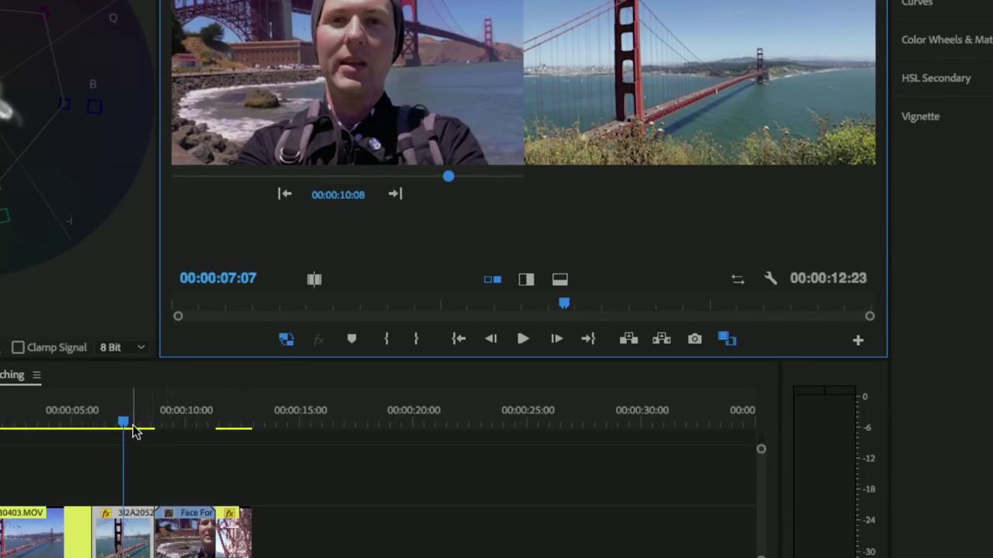
# Browse the comparison's reference frame through the clips and step it between edit points back to the sequence start.
pyautogui.click(152, 534)
pyautogui.moveTo(158, 427); pyautogui.dragTo(125, 443)
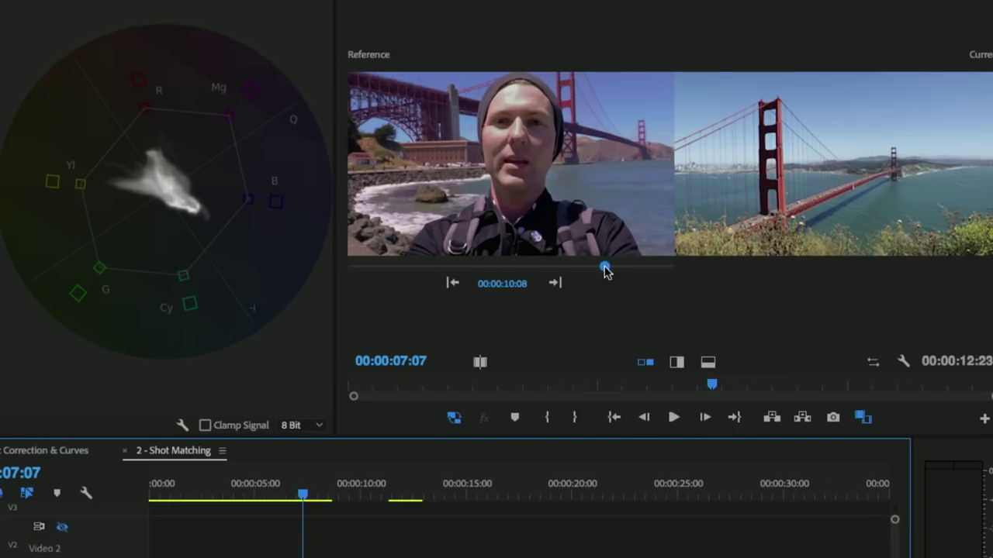
pyautogui.click(563, 236)
pyautogui.moveTo(605, 268); pyautogui.dragTo(552, 266)
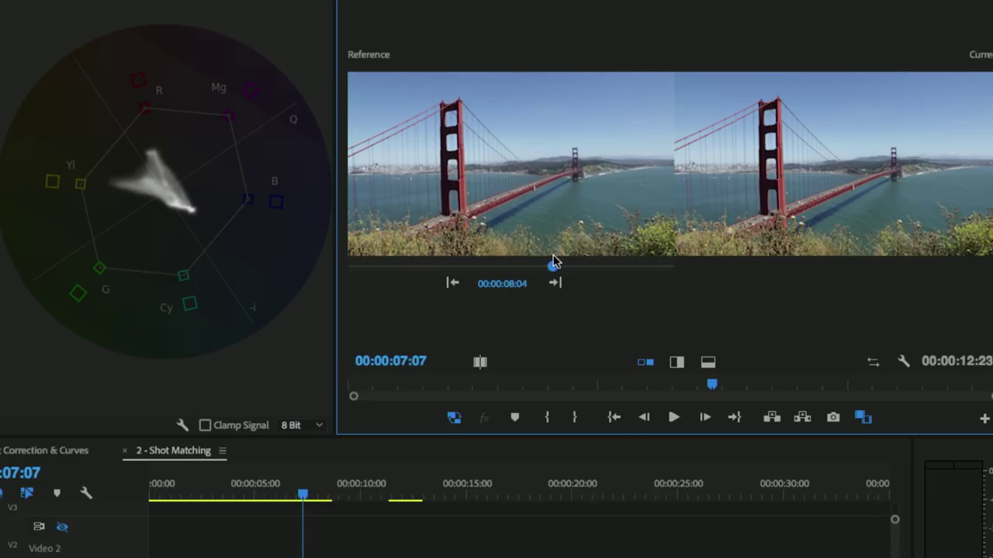
pyautogui.click(555, 284)
pyautogui.click(452, 284)
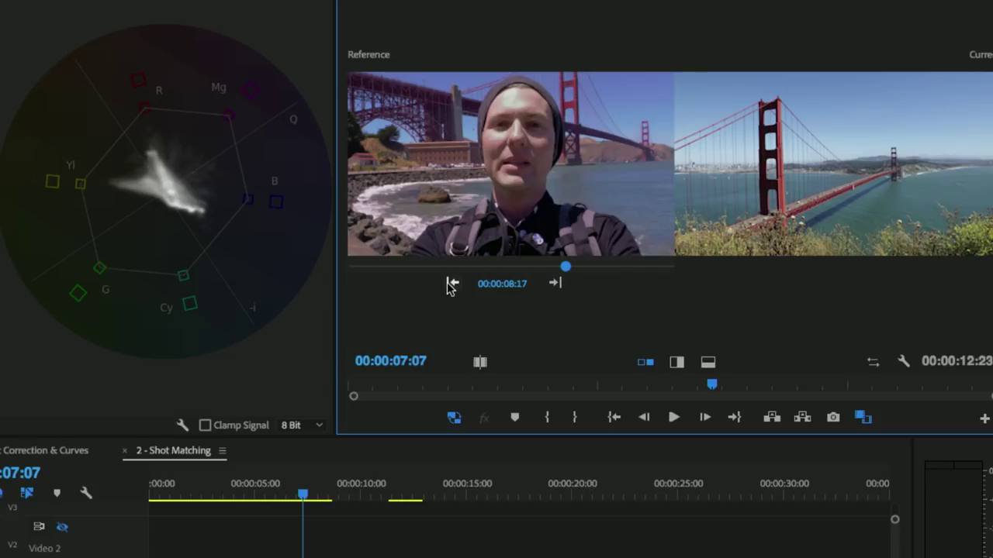
pyautogui.click(451, 283)
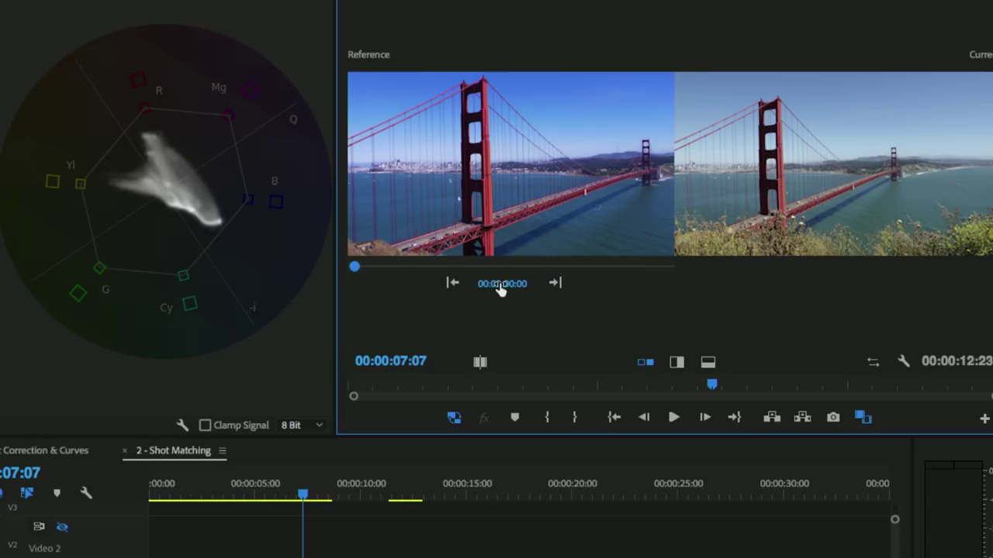
# Set the comparison's reference frame to 00:00:04:17, within the first bridge clip.
pyautogui.moveTo(501, 284); pyautogui.dragTo(558, 283)
pyautogui.press('Left')
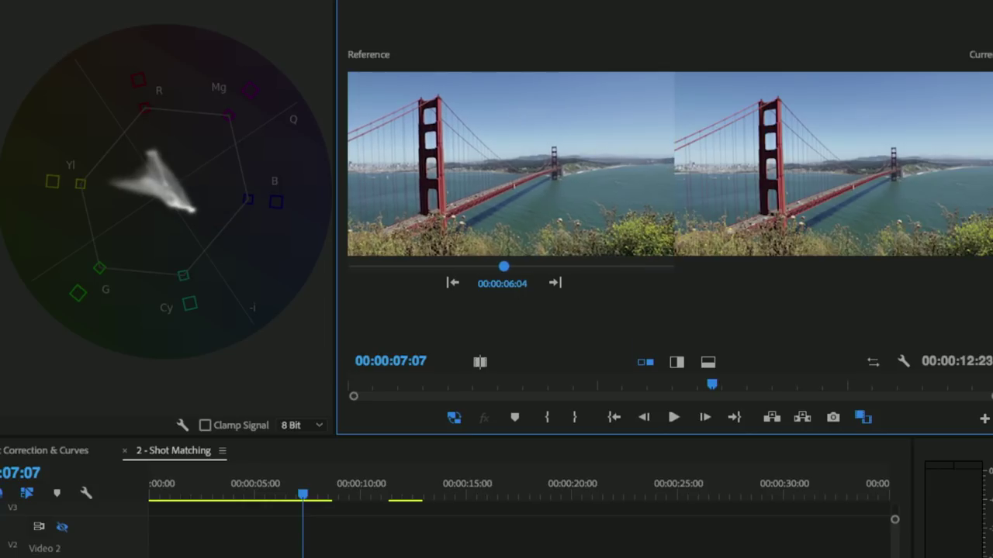
pyautogui.press('Left')
pyautogui.press('Left')
pyautogui.press('Left')
pyautogui.press('Left')
pyautogui.press('Left')
pyautogui.press('Left')
pyautogui.press('Left')
pyautogui.press('Left')
pyautogui.press('Left')
pyautogui.press('Left')
pyautogui.press('Left')
pyautogui.press('Left')
pyautogui.press('Left')
pyautogui.press('Left')
pyautogui.press('Left')
pyautogui.press('Left')
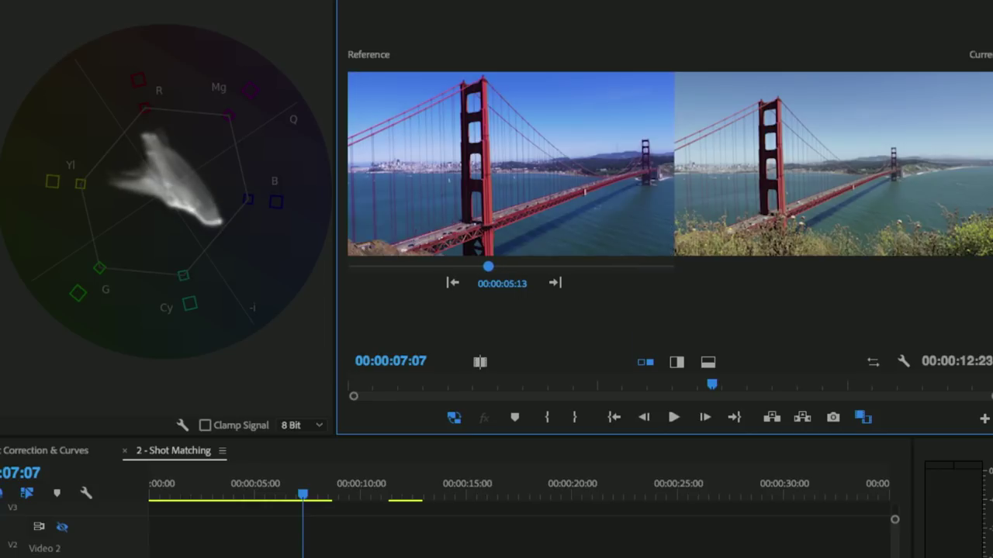
pyautogui.click(469, 260)
pyautogui.moveTo(473, 267); pyautogui.dragTo(468, 266)
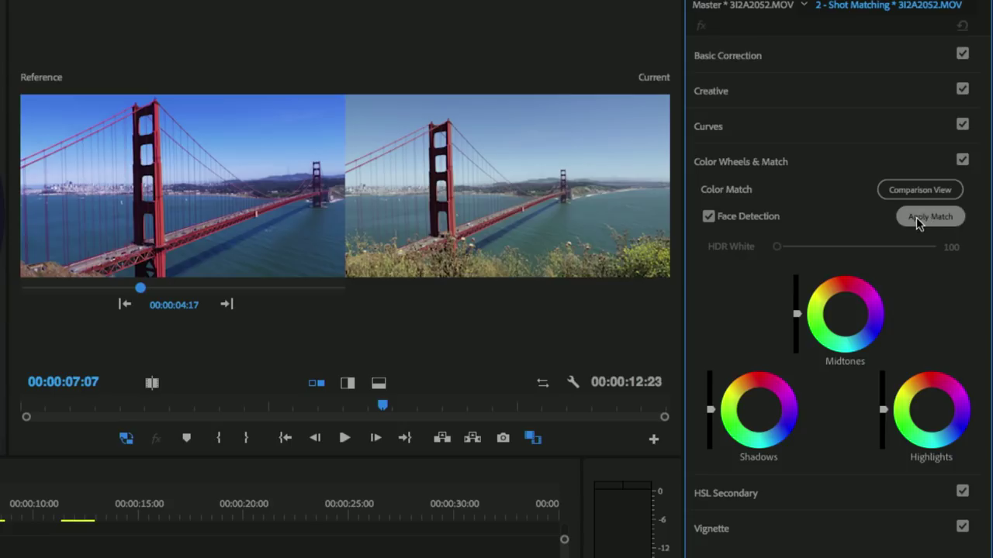
# Match the second bridge clip's color to the reference with Face Detection off, and inspect the result across a movable vertical split.
pyautogui.click(708, 217)
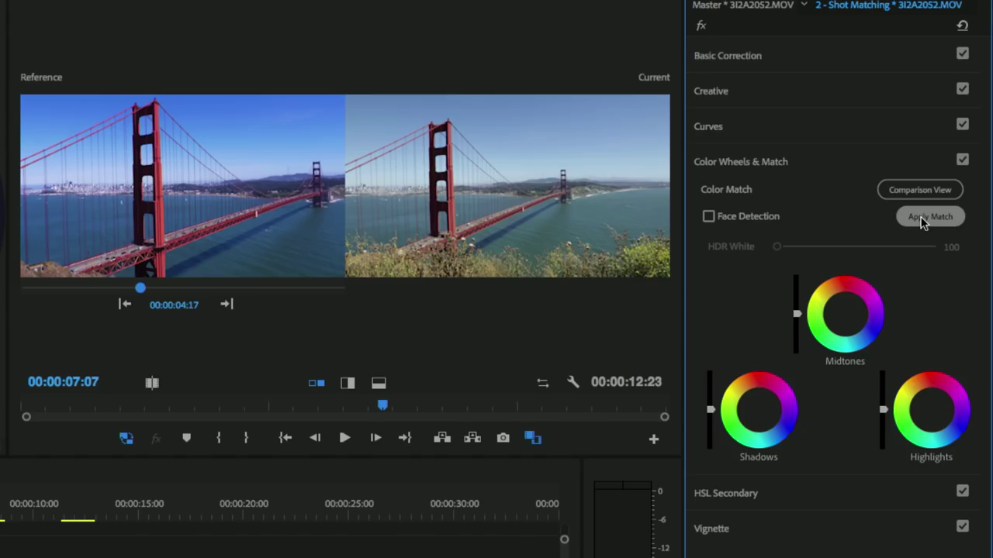
pyautogui.click(923, 220)
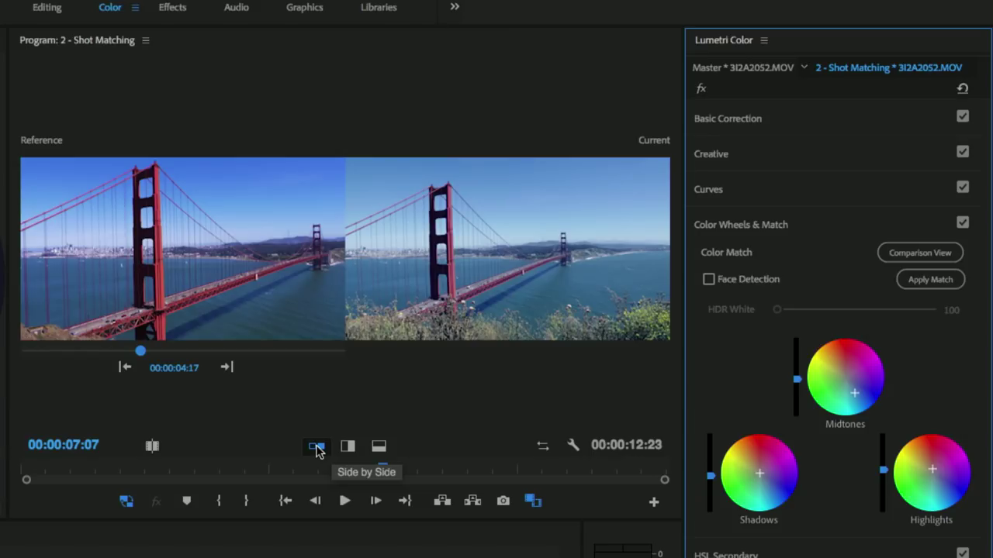
pyautogui.click(347, 448)
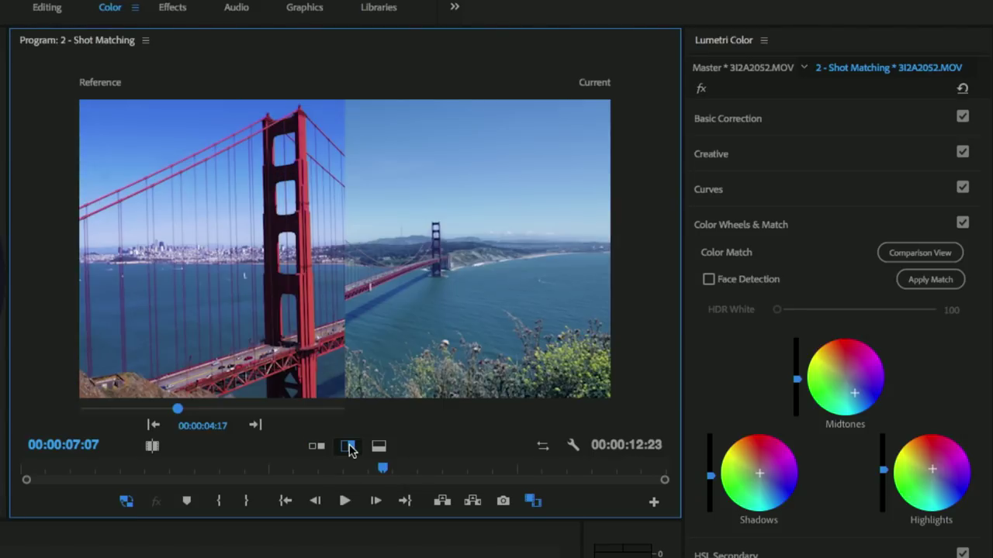
pyautogui.moveTo(345, 277); pyautogui.dragTo(209, 275)
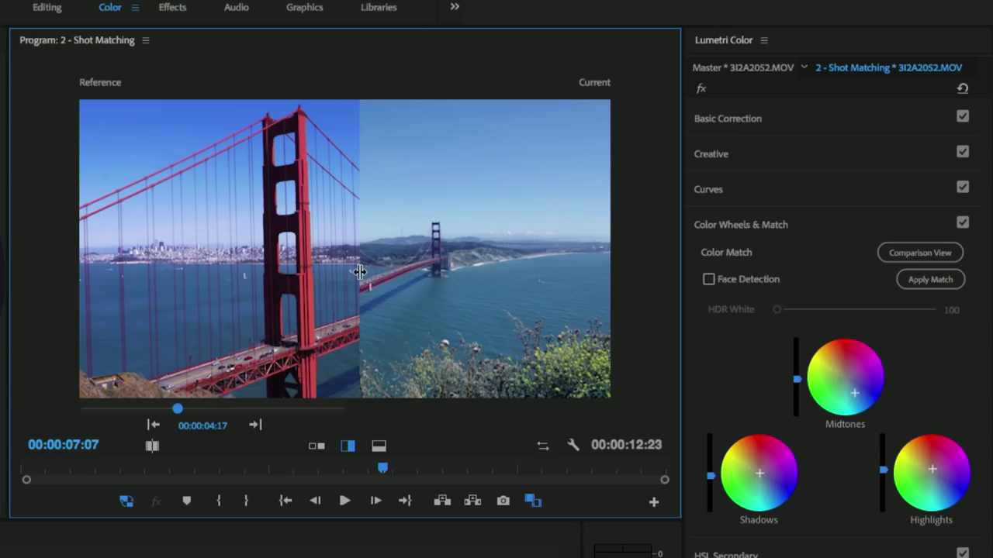
pyautogui.moveTo(359, 271); pyautogui.dragTo(354, 273)
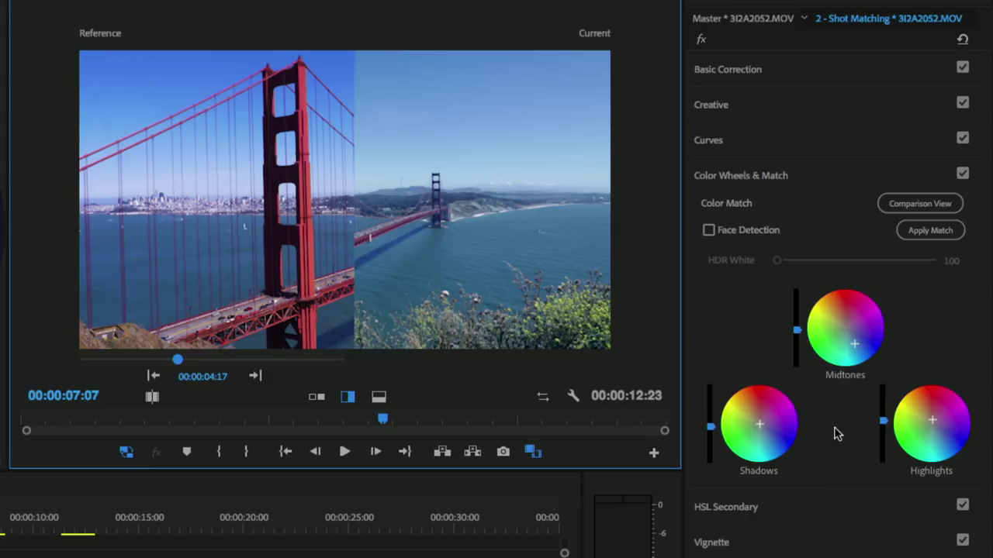
# Return the comparison to side by side and nudge the second bridge clip's midtones color wheel slightly away from cyan.
pyautogui.click(859, 340)
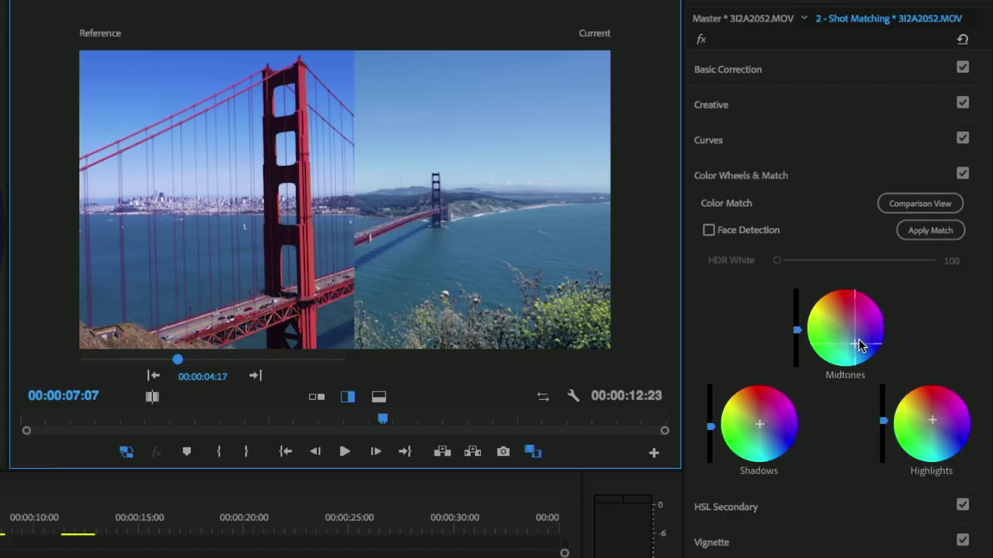
pyautogui.moveTo(859, 352); pyautogui.dragTo(863, 355)
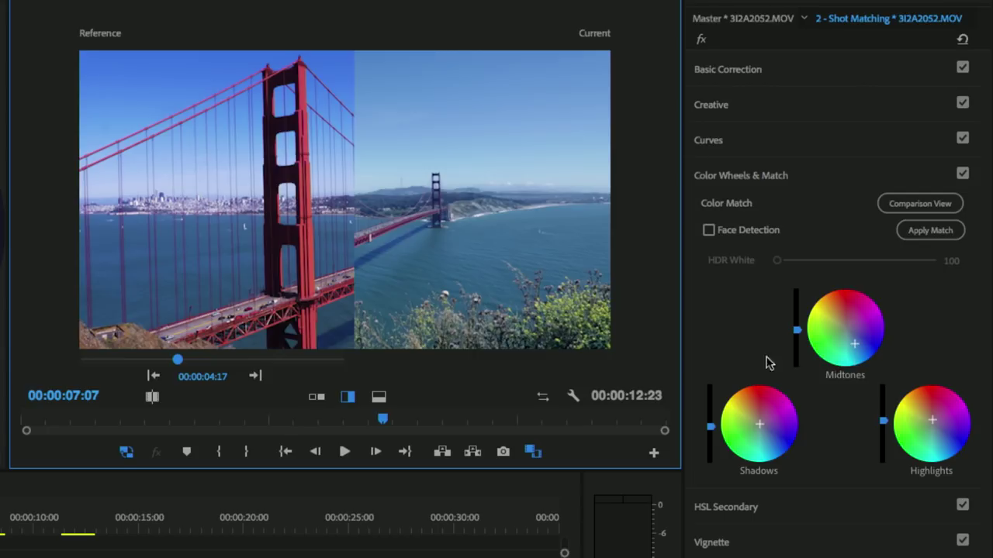
pyautogui.click(315, 397)
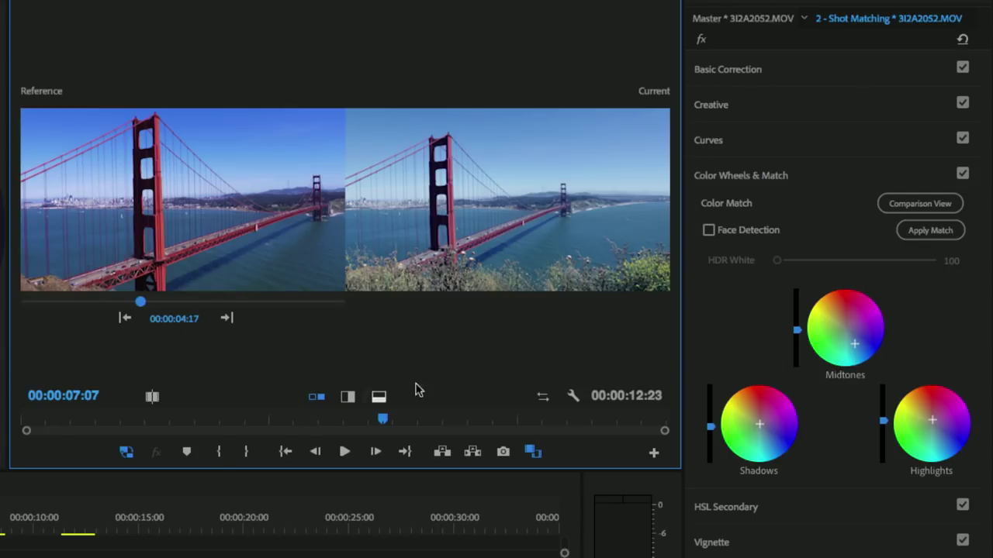
pyautogui.click(859, 349)
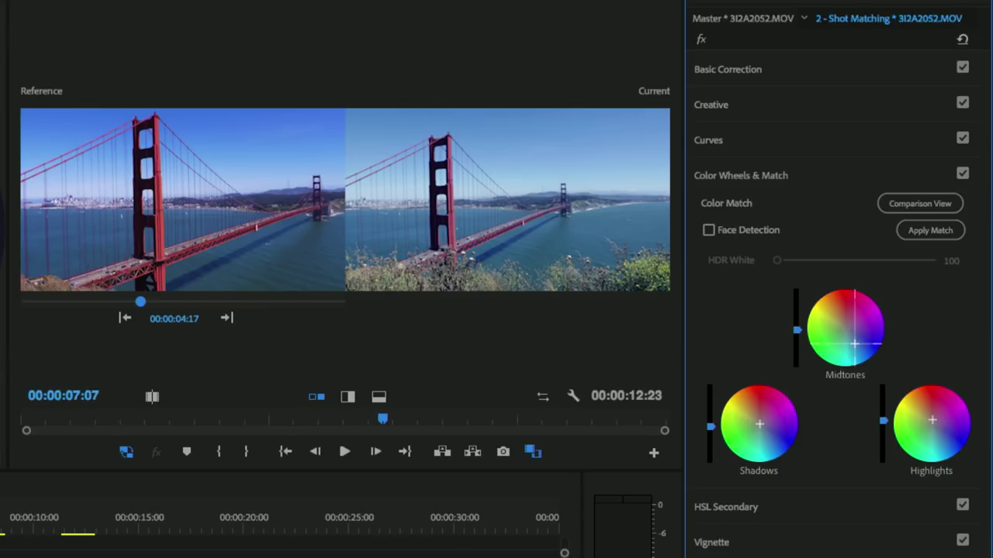
pyautogui.moveTo(854, 341); pyautogui.dragTo(855, 339)
# Raise the second bridge clip's Basic Correction saturation above 100 and turn off Comparison View.
pyautogui.click(781, 56)
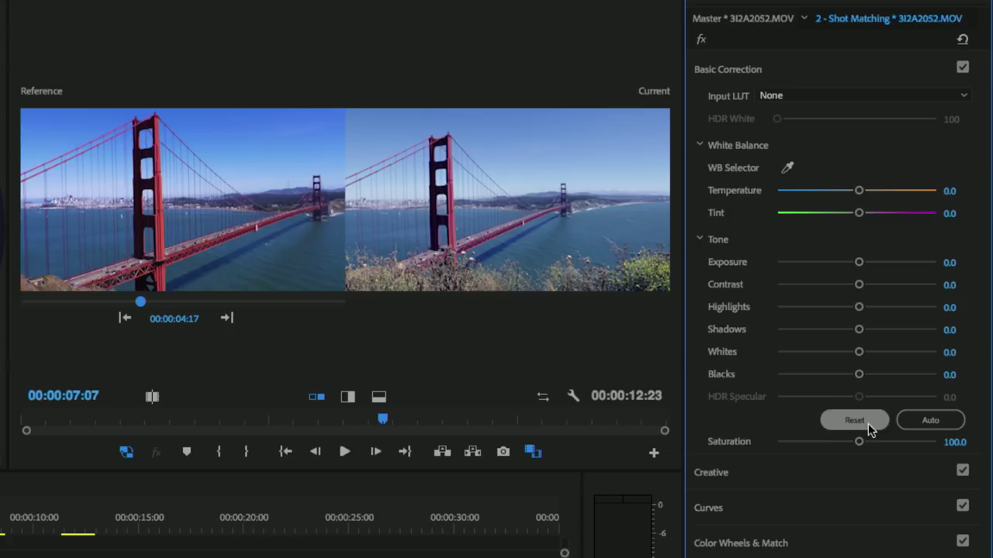
pyautogui.moveTo(860, 441); pyautogui.dragTo(895, 444)
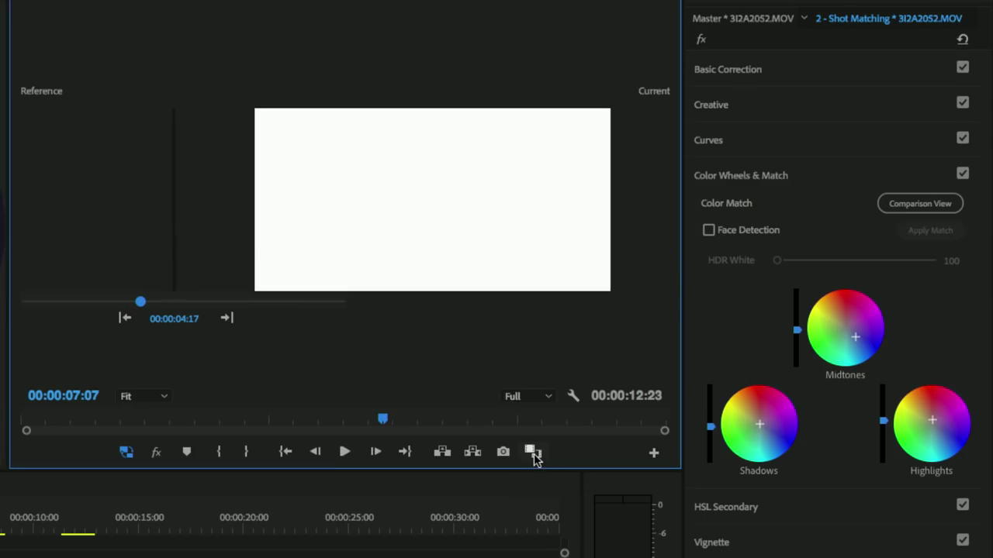
pyautogui.click(532, 453)
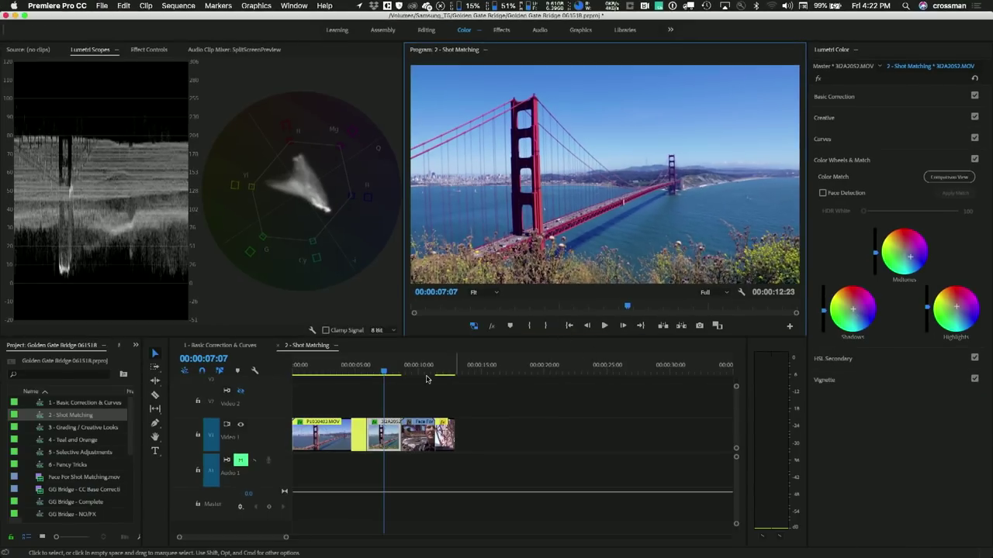
# Play the sequence from the first bridge clip to review the matched shots, and park on the face clip at 00:00:10:02.
pyautogui.moveTo(343, 376); pyautogui.dragTo(339, 376)
pyautogui.press('space')
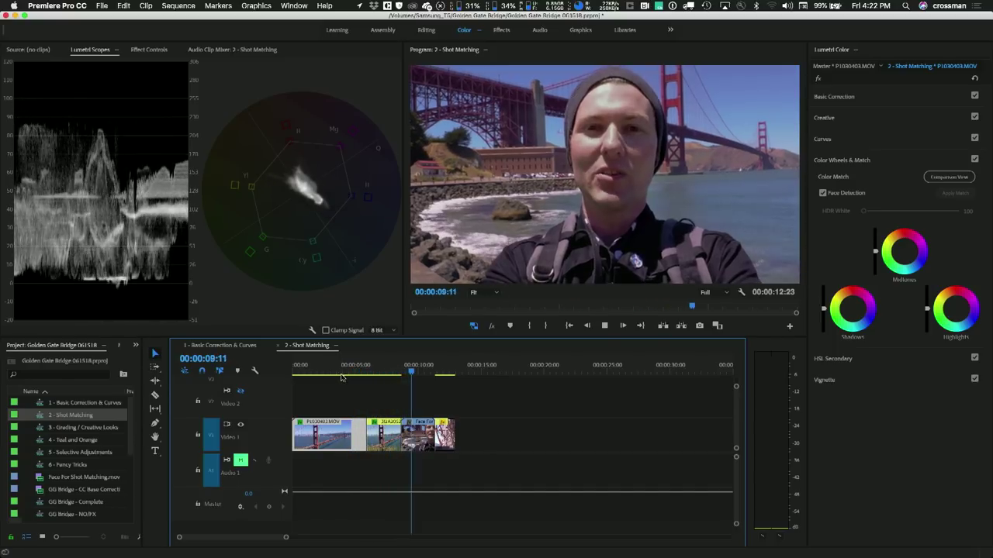
pyautogui.press('space')
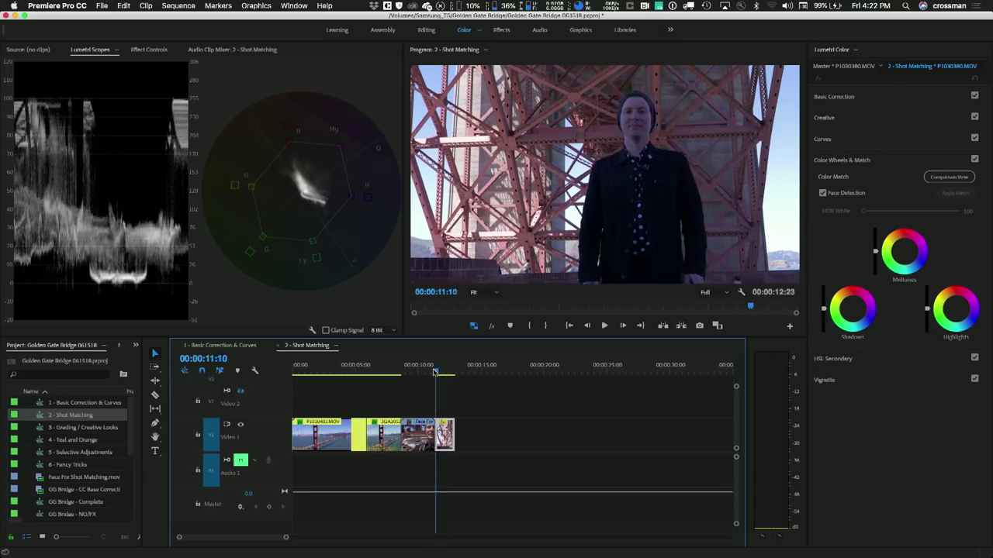
pyautogui.moveTo(422, 373); pyautogui.dragTo(420, 373)
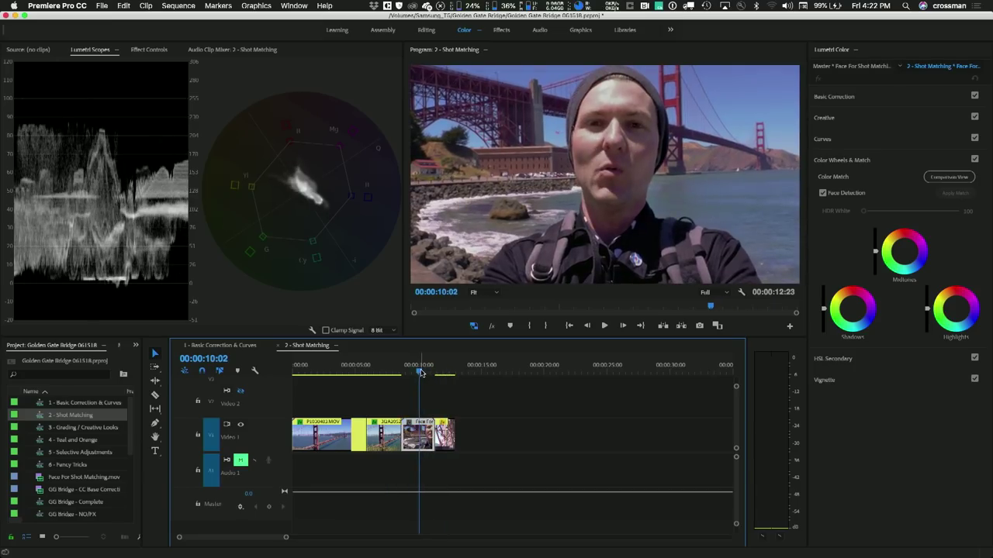
# Compare the face clip with the last clip, park at 00:00:12:03, and enable Comparison View with the face clip at 00:00:11:01 as reference.
pyautogui.moveTo(420, 375); pyautogui.dragTo(443, 376)
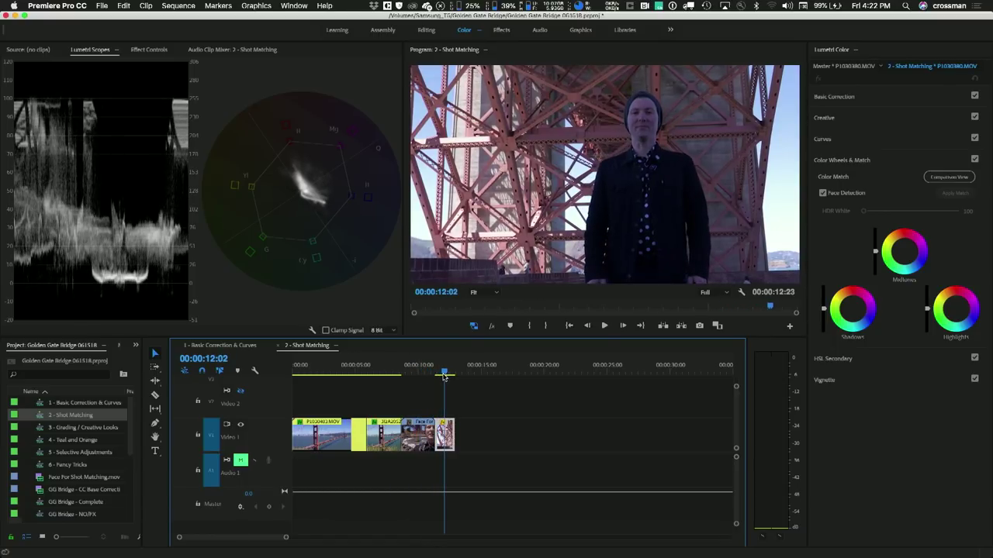
pyautogui.moveTo(443, 376); pyautogui.dragTo(424, 380)
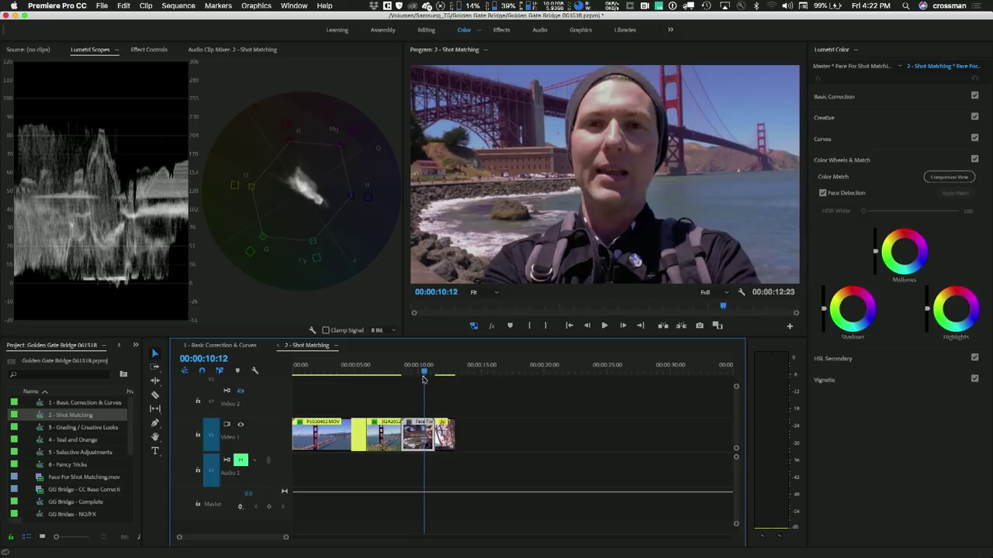
pyautogui.moveTo(423, 380); pyautogui.dragTo(444, 380)
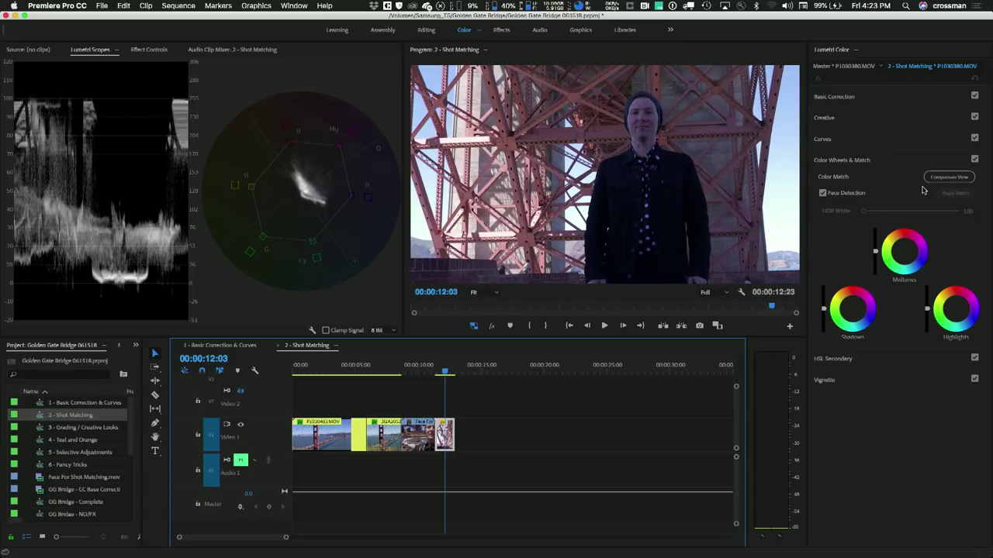
pyautogui.press('super+s')
pyautogui.click(946, 178)
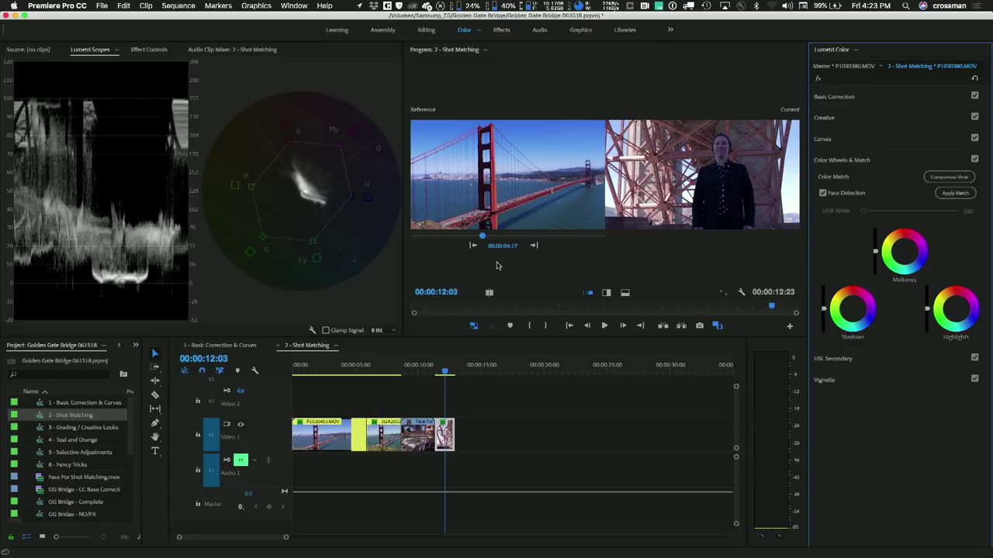
pyautogui.moveTo(485, 237); pyautogui.dragTo(575, 241)
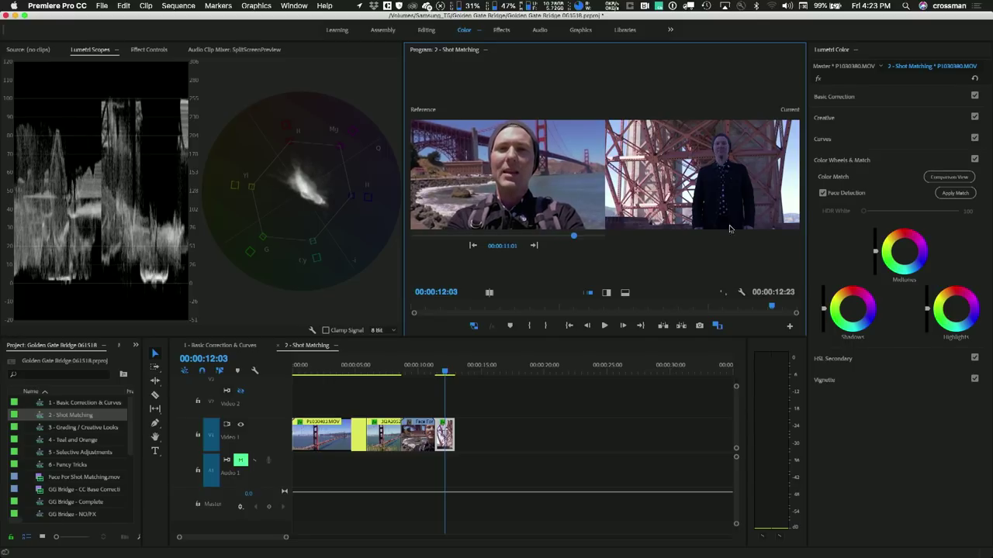
# Try Color Match on the last clip with Face Detection off, reset the grade, and restore Face Detection.
pyautogui.click(822, 193)
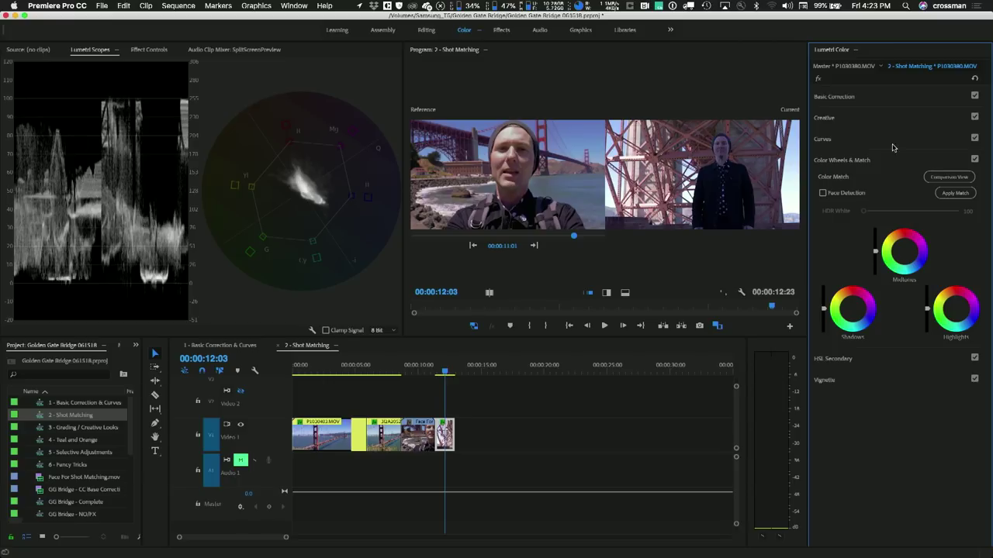
pyautogui.click(949, 197)
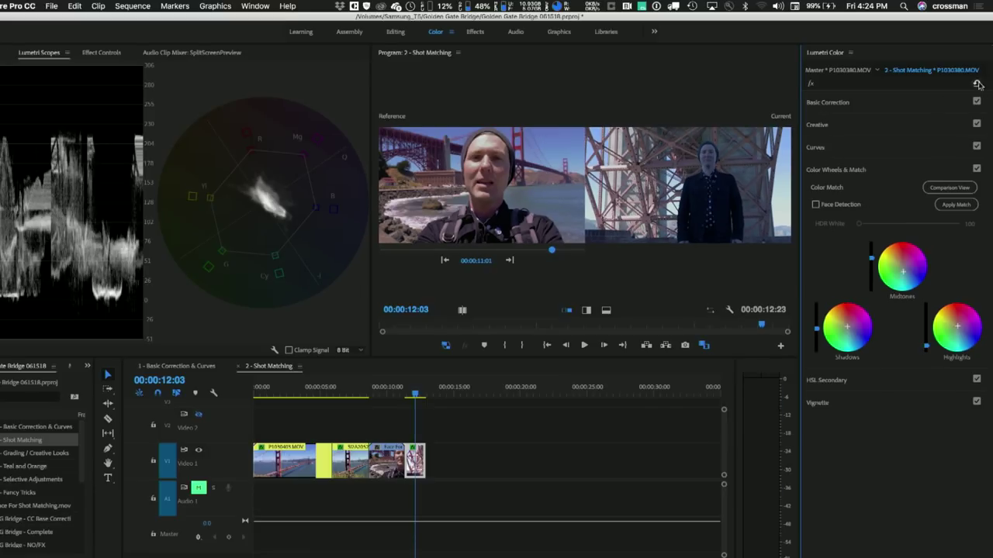
pyautogui.click(815, 204)
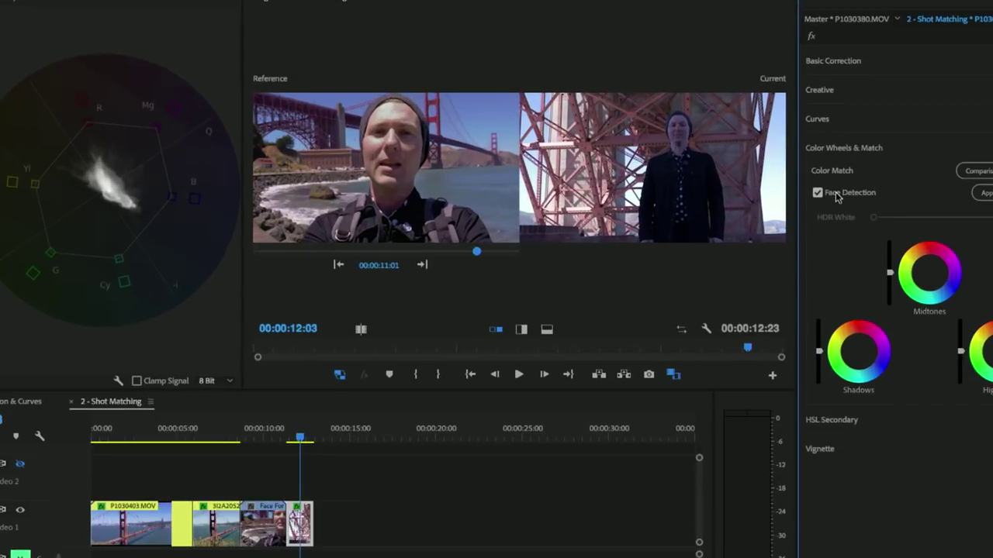
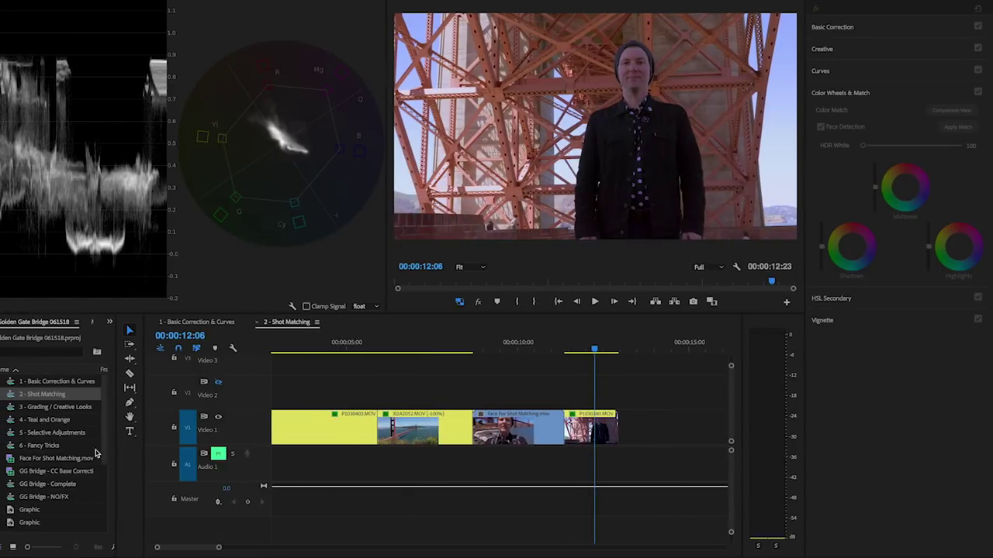
# Open the 3 - Grading / Creative Looks sequence and scrub through its shots to 00:02:54:12.
pyautogui.doubleClick(30, 409)
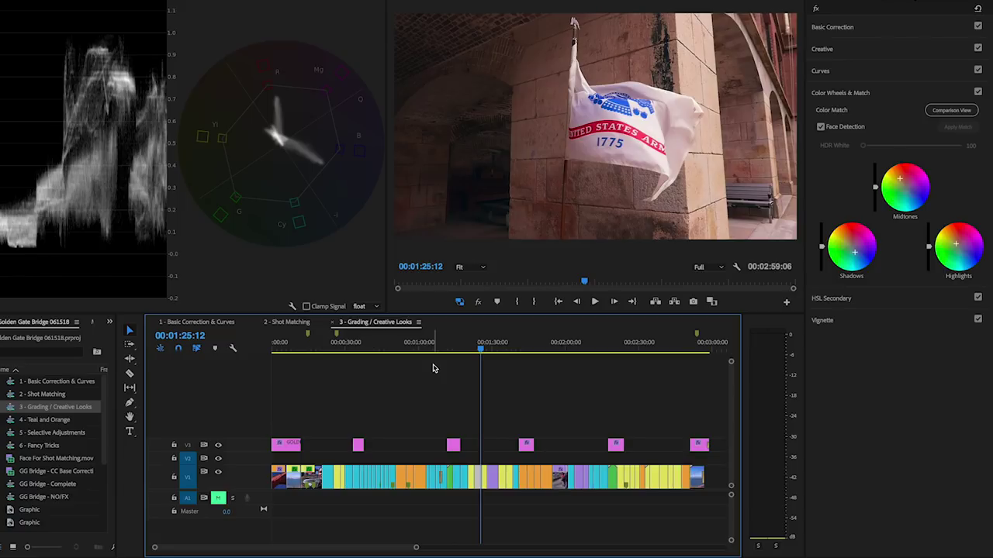
pyautogui.moveTo(439, 344); pyautogui.dragTo(317, 349)
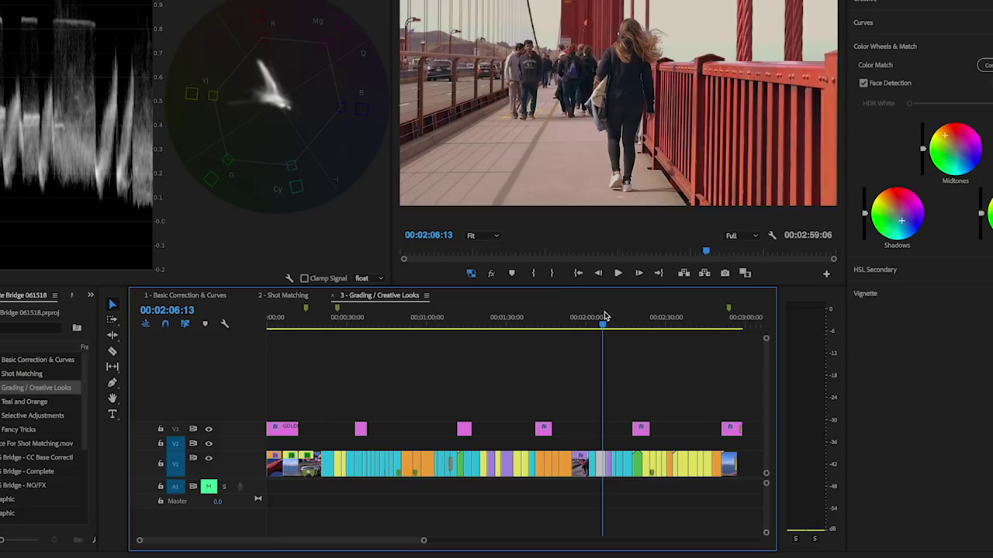
pyautogui.moveTo(605, 317); pyautogui.dragTo(733, 318)
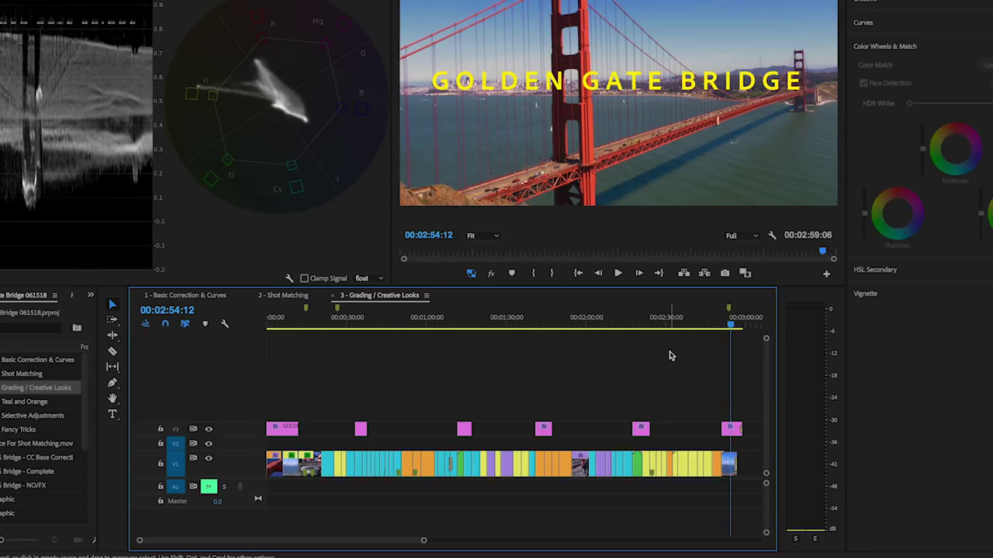
# Create a 1920 x 1080 adjustment layer at 24.00 fps with square pixels in the project.
pyautogui.moveTo(98, 478); pyautogui.dragTo(179, 477)
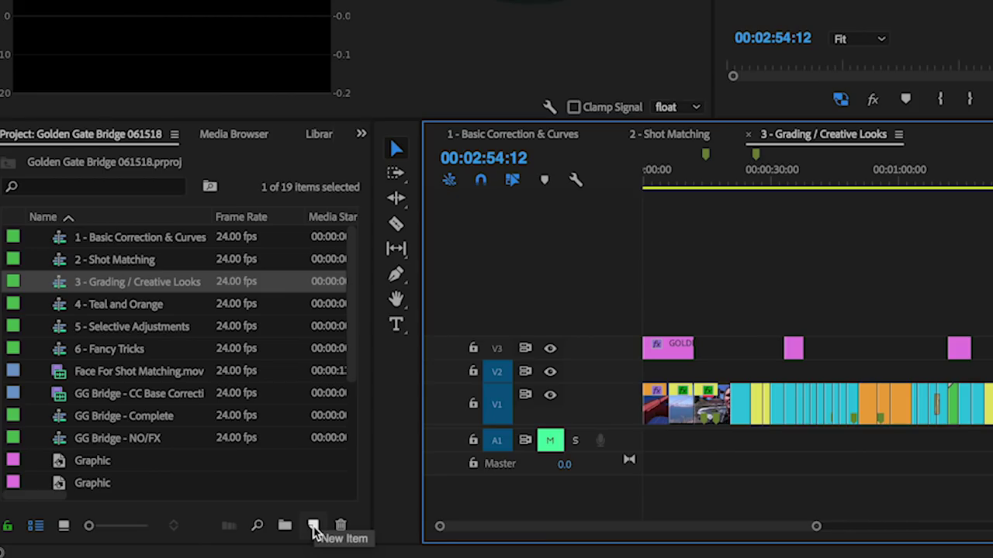
pyautogui.click(313, 528)
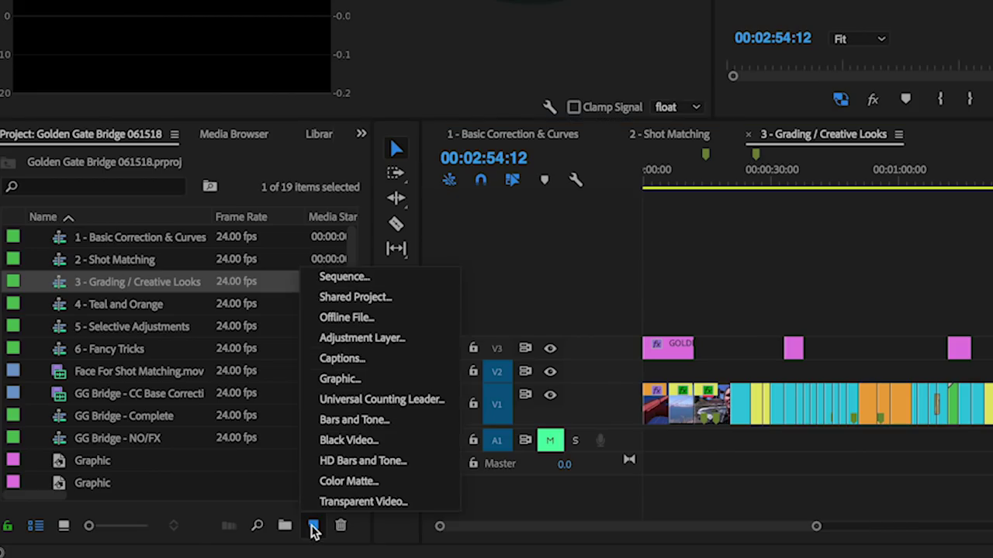
pyautogui.click(362, 339)
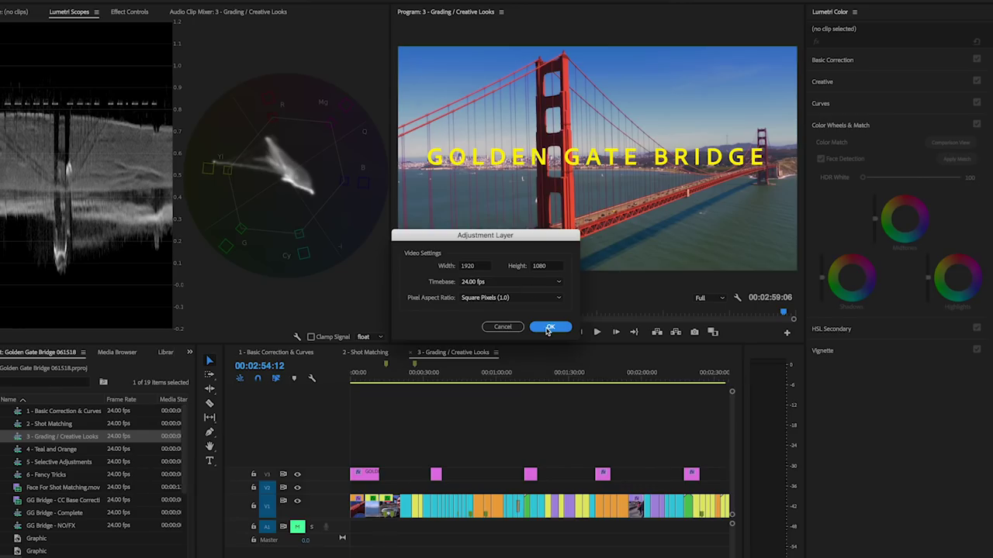
pyautogui.click(549, 328)
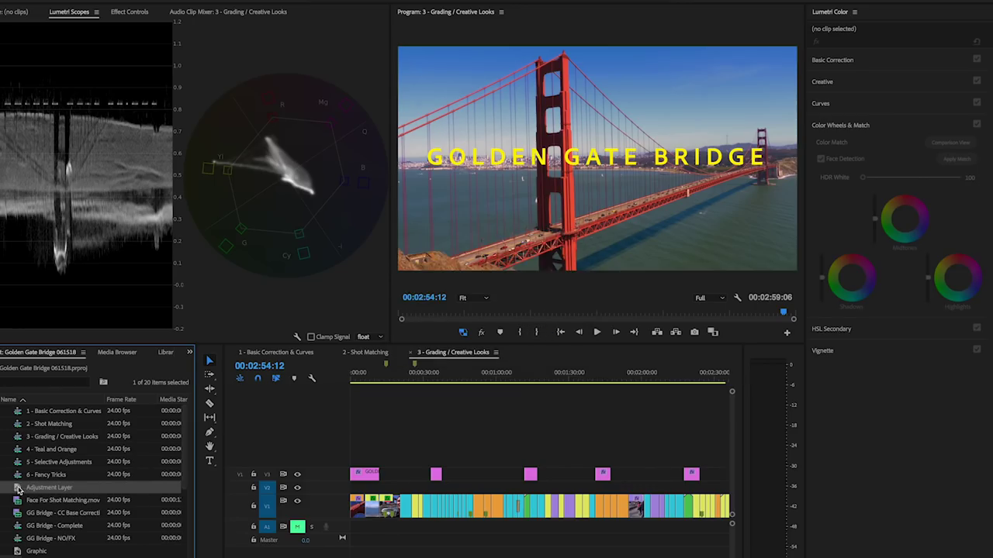
# Place the adjustment layer on Video 2 across the whole sequence and park on the face shot at 00:00:26:16.
pyautogui.moveTo(211, 473); pyautogui.dragTo(646, 487)
pyautogui.click(555, 380)
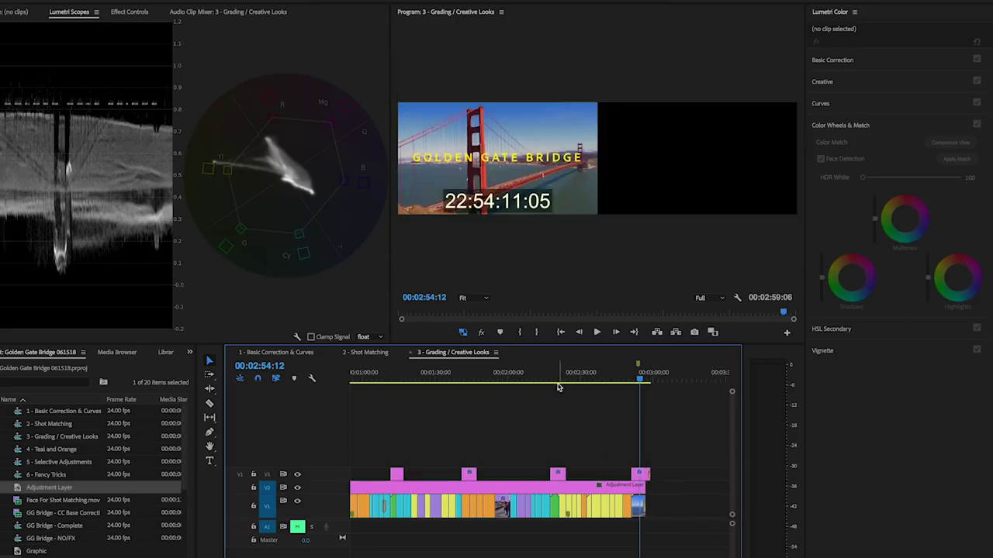
pyautogui.press('-')
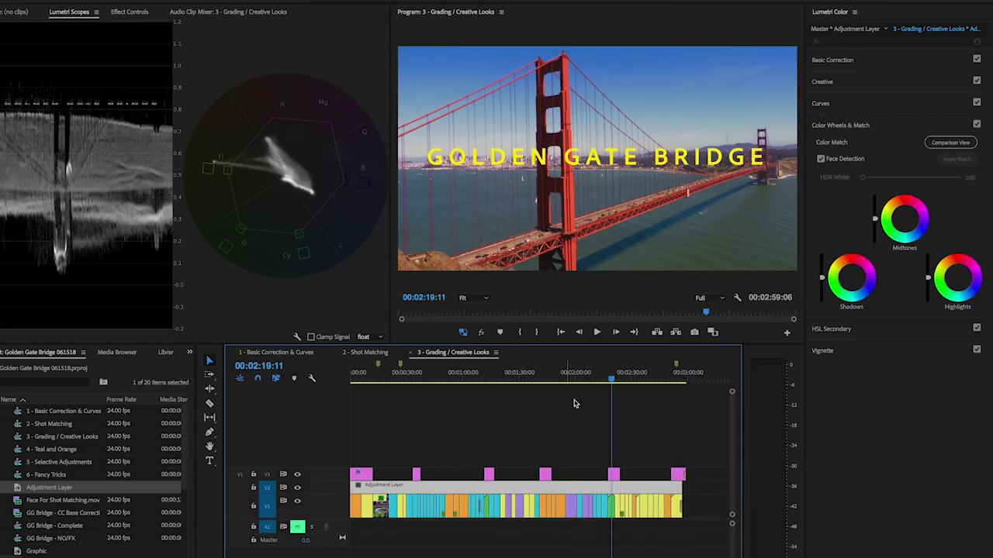
pyautogui.click(603, 415)
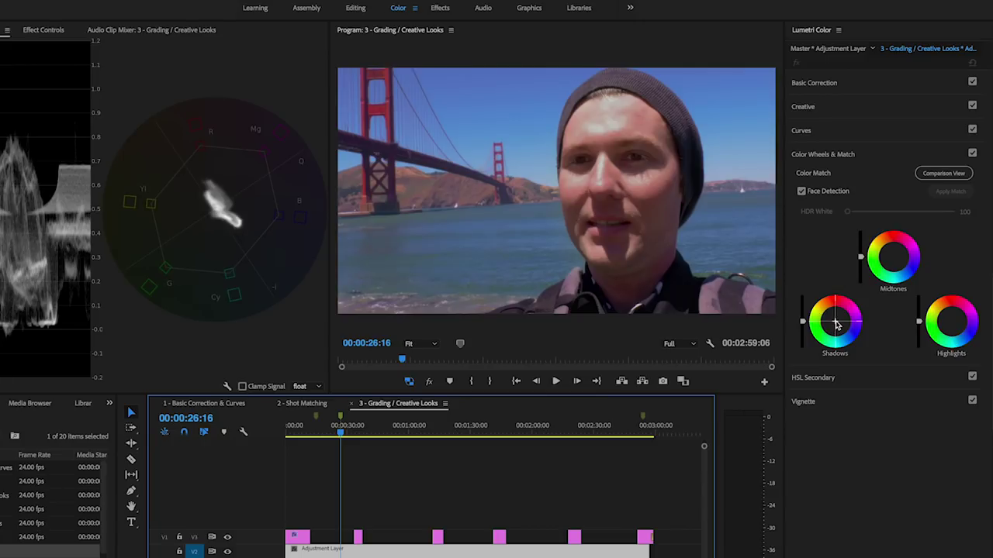
# Lower the adjustment layer's Basic Correction saturation to 47.6.
pyautogui.click(836, 324)
pyautogui.click(824, 83)
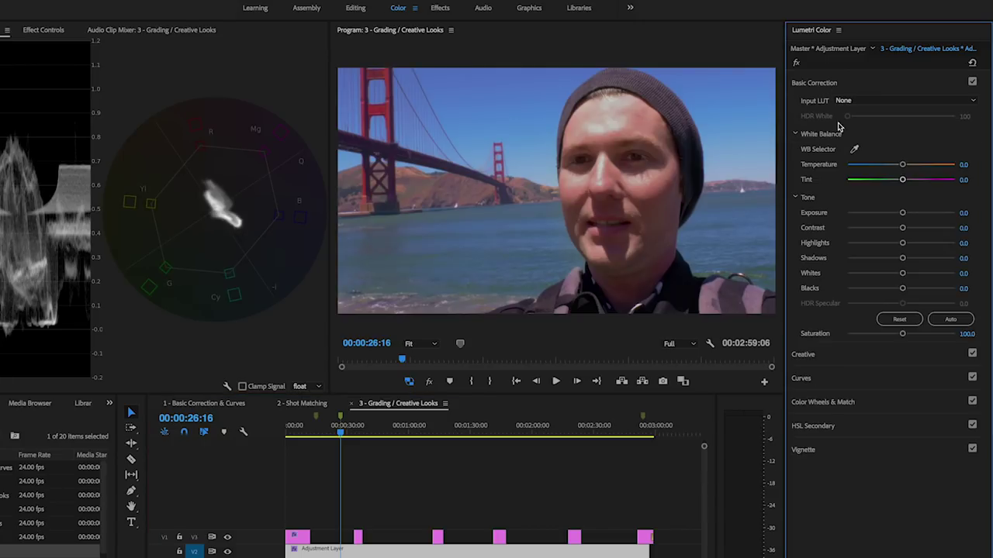
pyautogui.moveTo(904, 336); pyautogui.dragTo(883, 336)
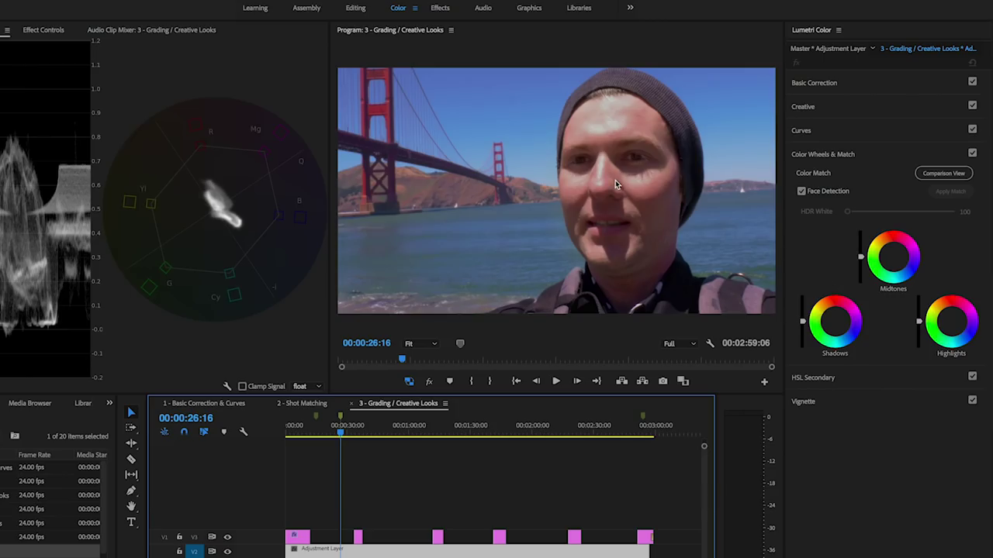
pyautogui.click(836, 325)
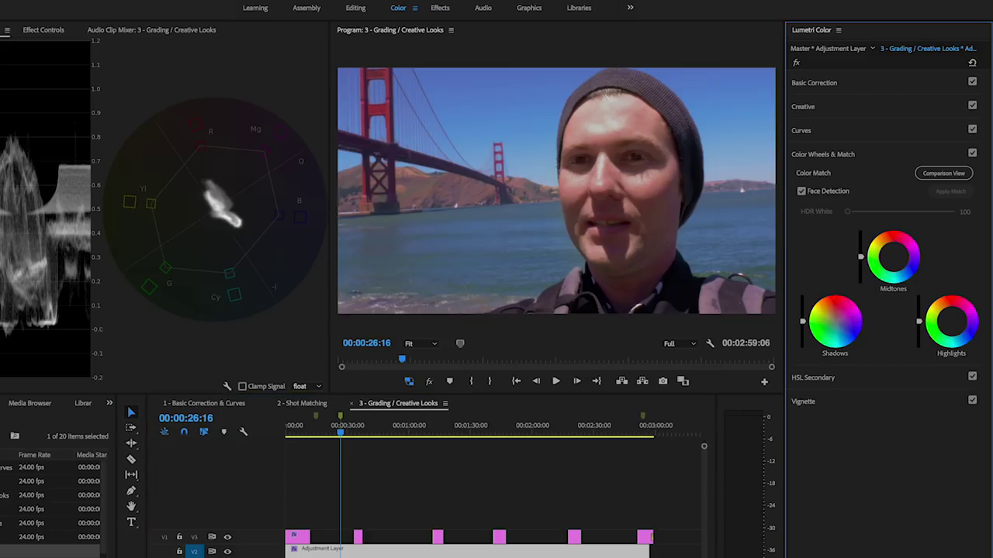
pyautogui.click(825, 83)
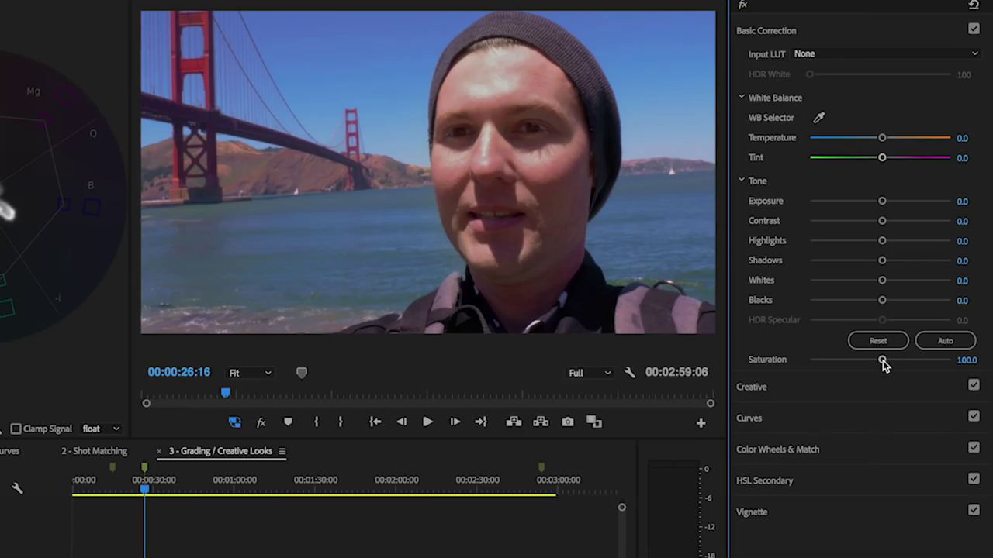
pyautogui.moveTo(903, 334); pyautogui.dragTo(843, 361)
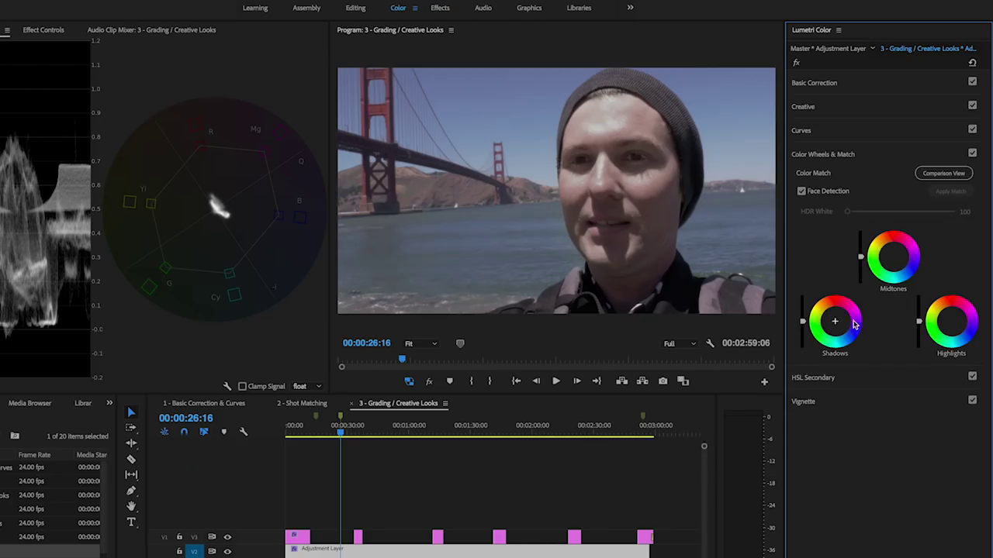
# Push the adjustment layer's shadows, midtones and highlights color wheels toward blue for a cool night look.
pyautogui.moveTo(836, 322)
pyautogui.mouseDown()
pyautogui.moveTo(844, 333)
pyautogui.moveTo(835, 325)
pyautogui.mouseUp()
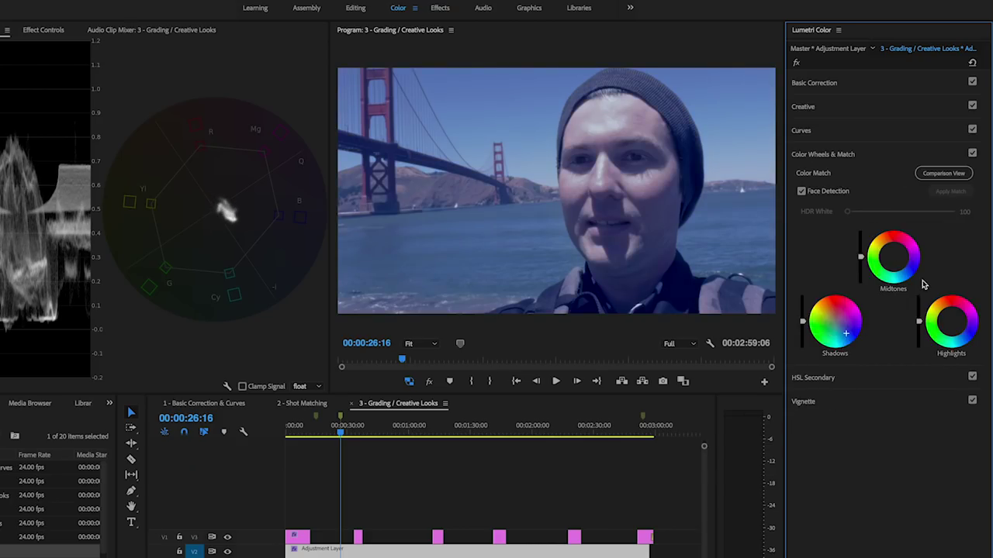
pyautogui.moveTo(893, 256); pyautogui.dragTo(898, 261)
pyautogui.moveTo(953, 321); pyautogui.dragTo(955, 325)
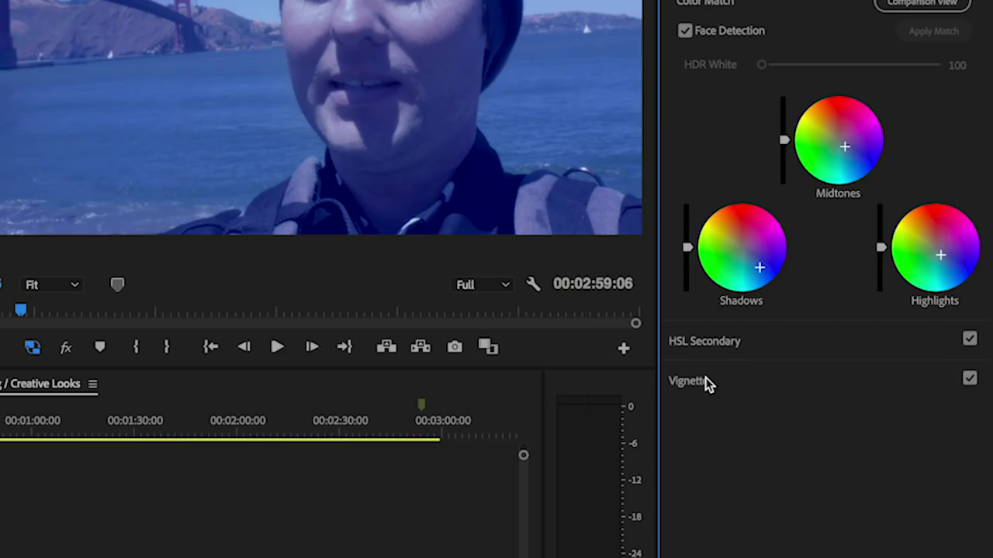
# Darken the adjustment layer's edges with a vignette amount of about -1.9 and set its exposure to -0.4.
pyautogui.click(705, 379)
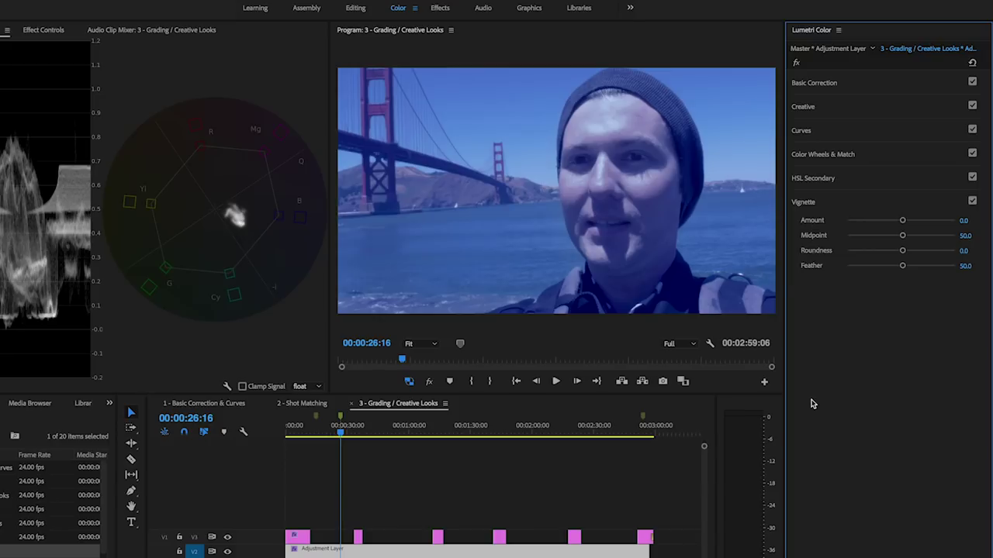
pyautogui.moveTo(902, 224); pyautogui.dragTo(828, 219)
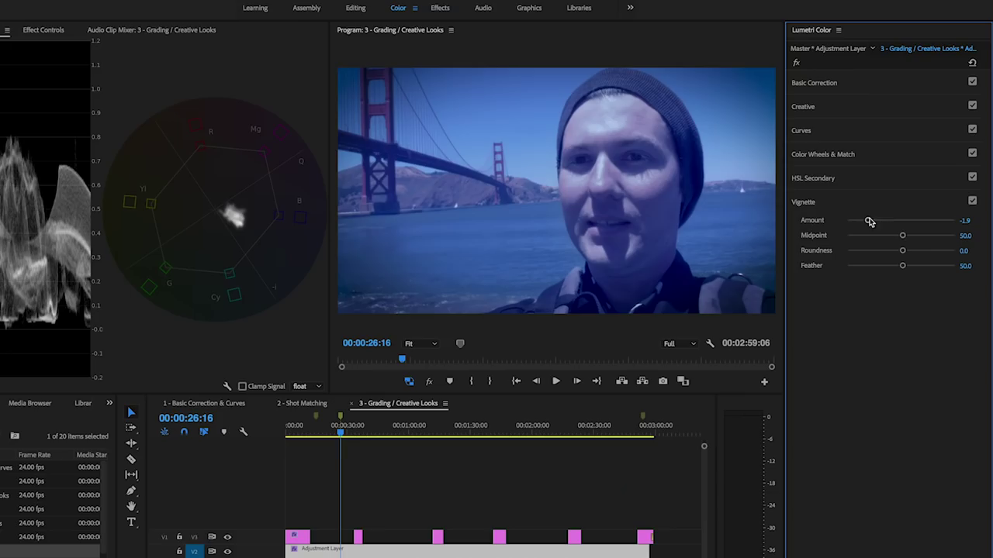
pyautogui.click(859, 84)
pyautogui.moveTo(902, 215)
pyautogui.mouseDown()
pyautogui.moveTo(886, 215)
pyautogui.moveTo(896, 215)
pyautogui.mouseUp()
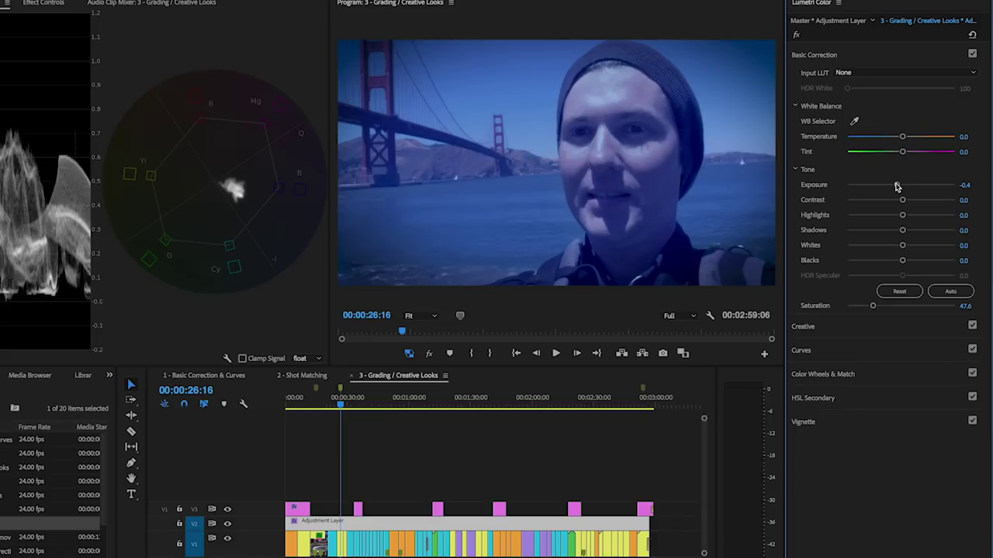
pyautogui.click(384, 447)
pyautogui.press('space')
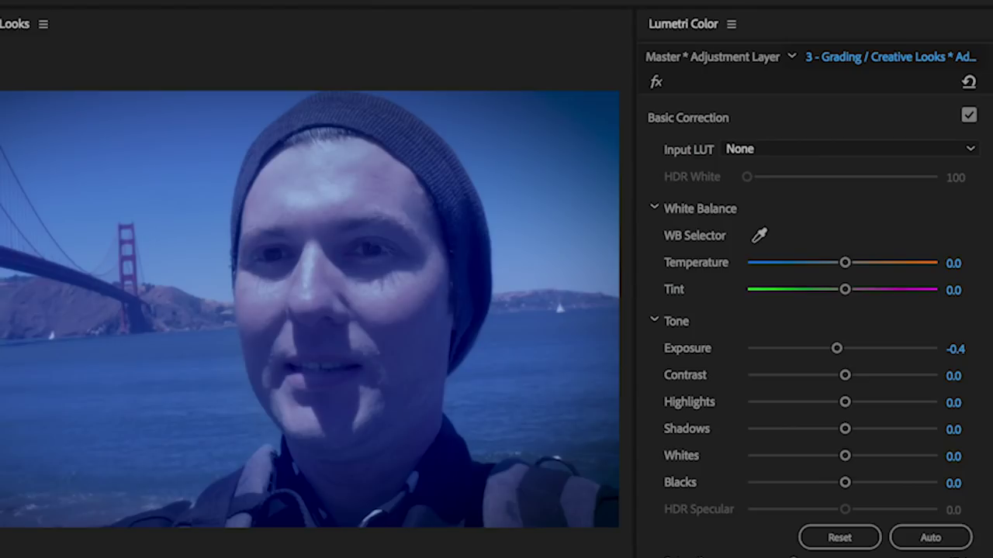
# Reset all Lumetri Color settings on the adjustment layer.
pyautogui.click(968, 82)
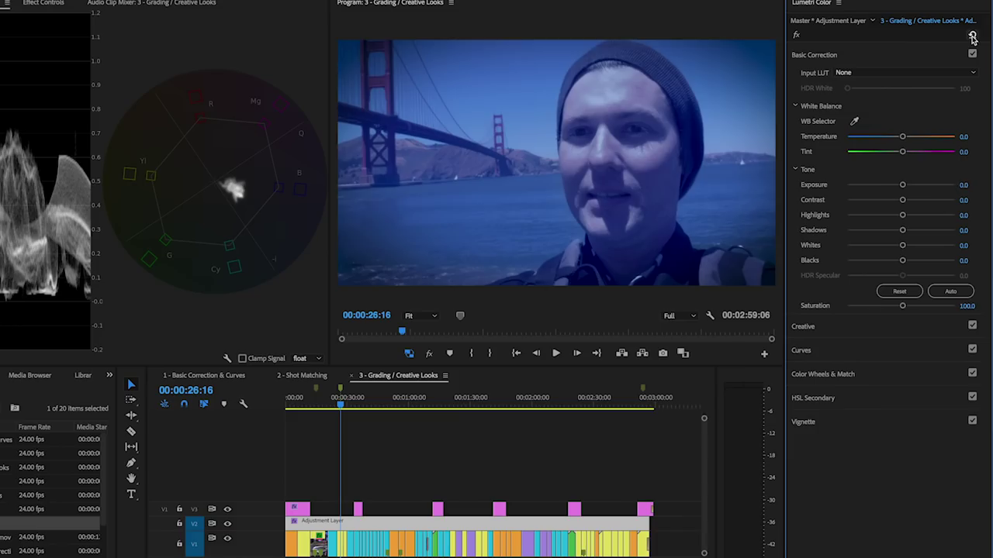
pyautogui.click(972, 36)
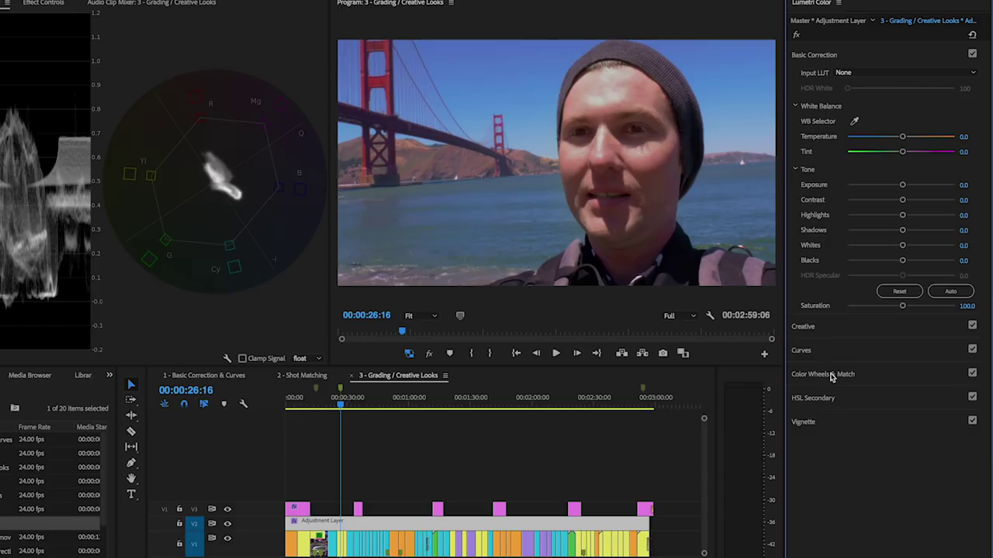
# Preview the built-in Creative looks for the adjustment layer and browse the full list of available looks.
pyautogui.click(803, 326)
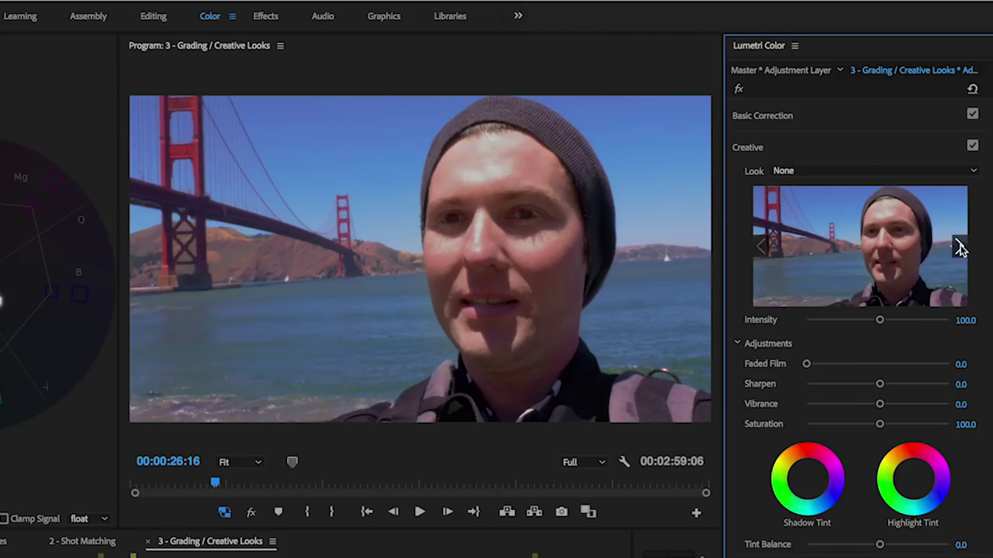
pyautogui.click(961, 154)
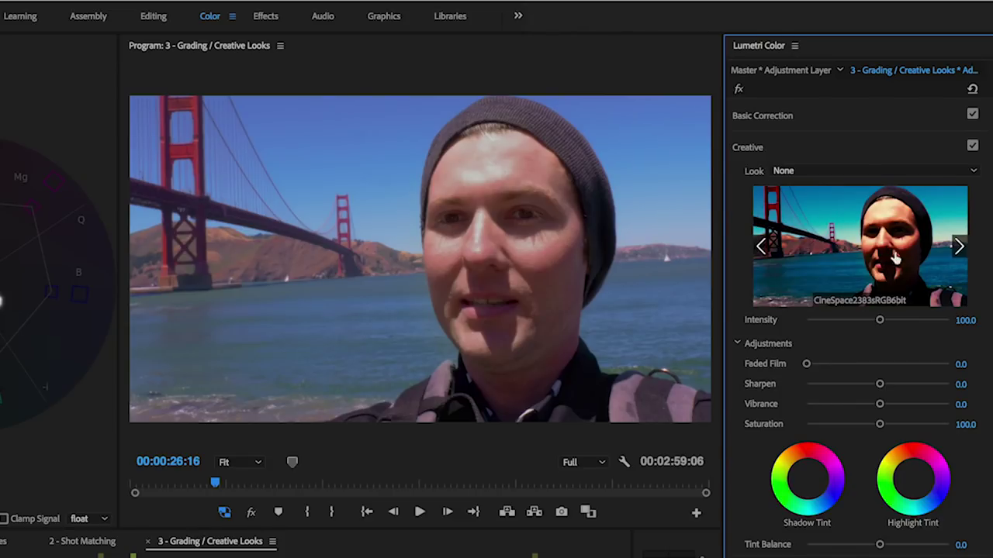
pyautogui.click(960, 247)
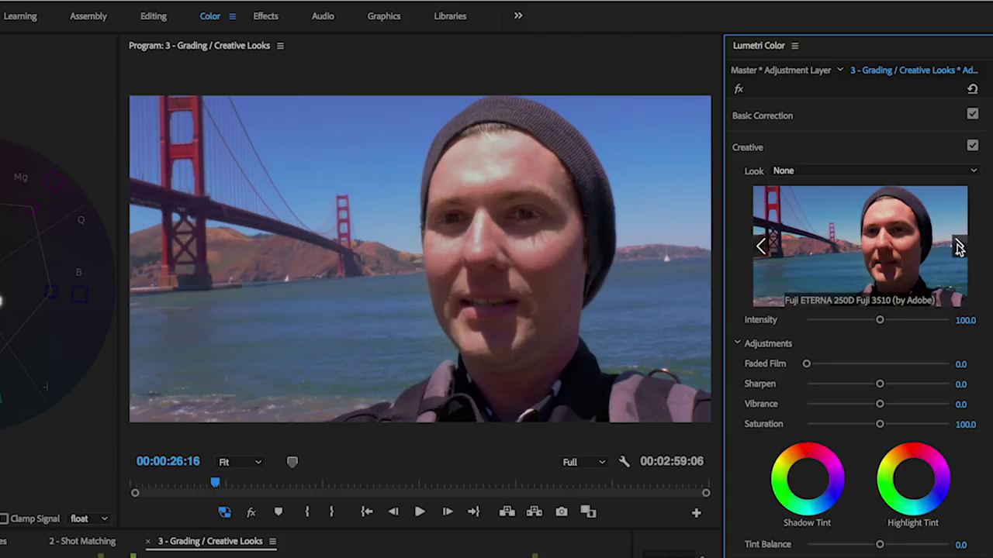
pyautogui.click(959, 247)
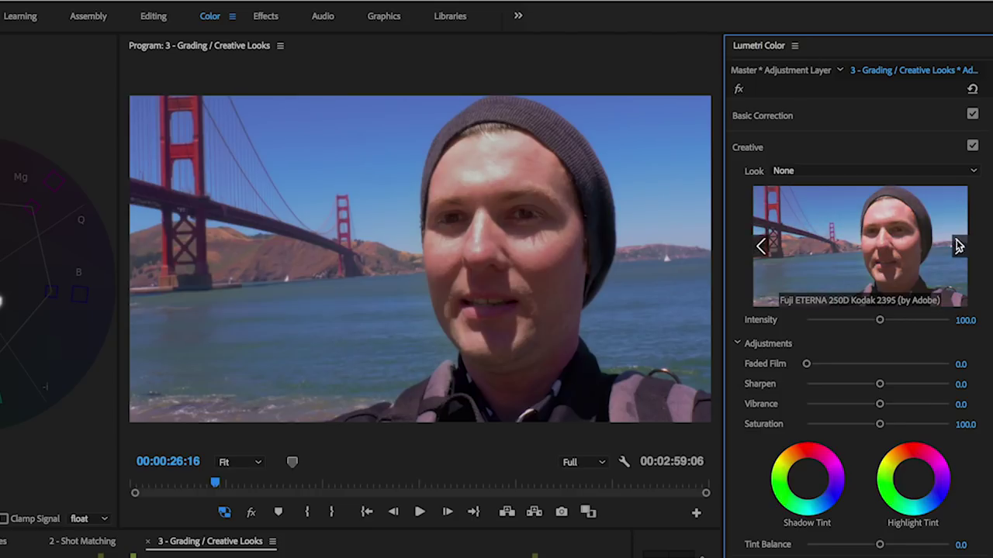
pyautogui.click(908, 177)
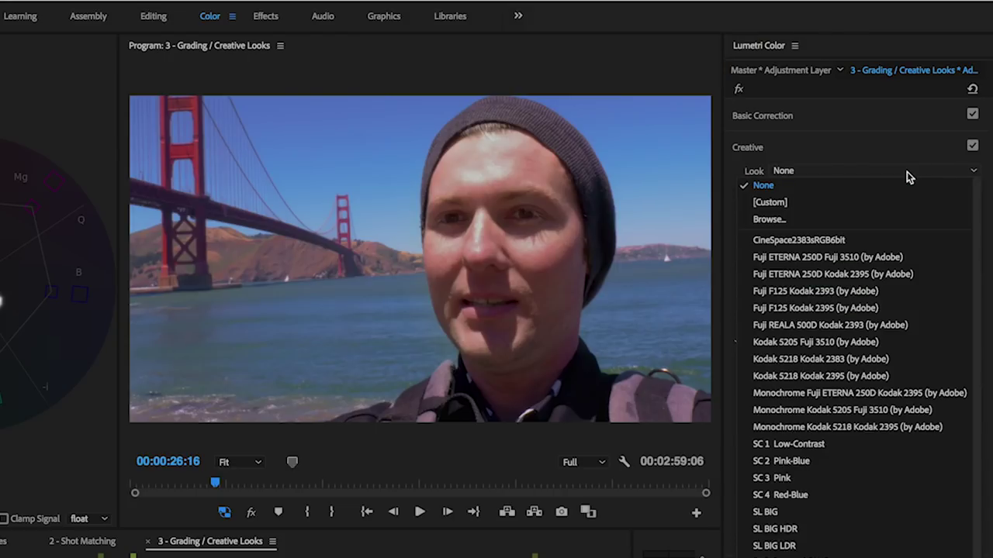
pyautogui.scroll(-5, 904, 381)
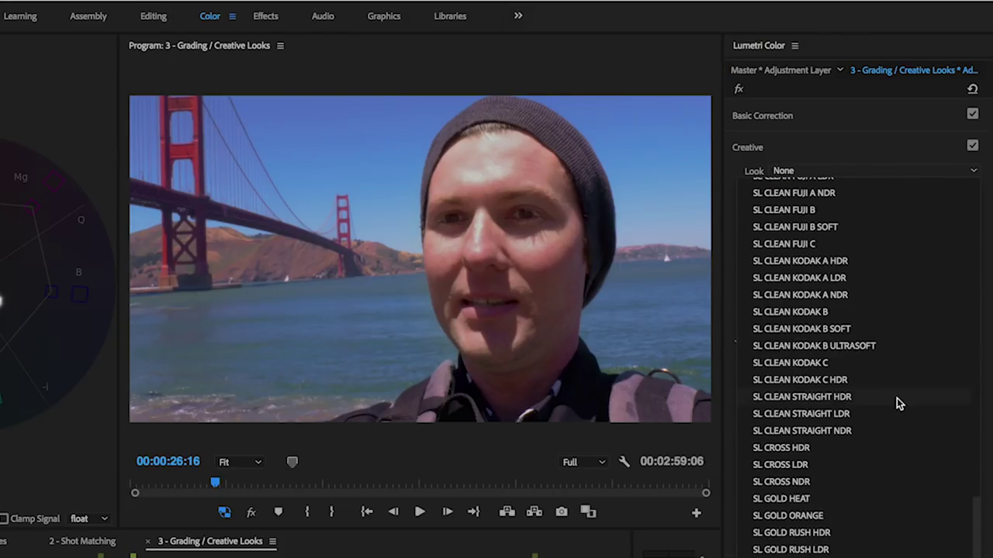
pyautogui.scroll(5, 894, 397)
pyautogui.click(811, 152)
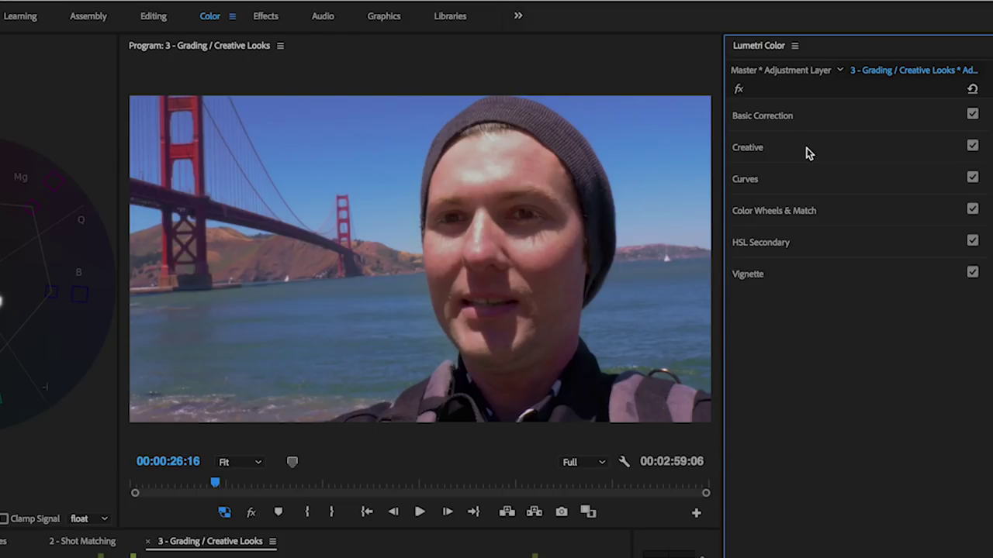
# Apply the Fuji ETERNA 250D Kodak 2395 (by Adobe) Creative look to the adjustment layer.
pyautogui.click(826, 156)
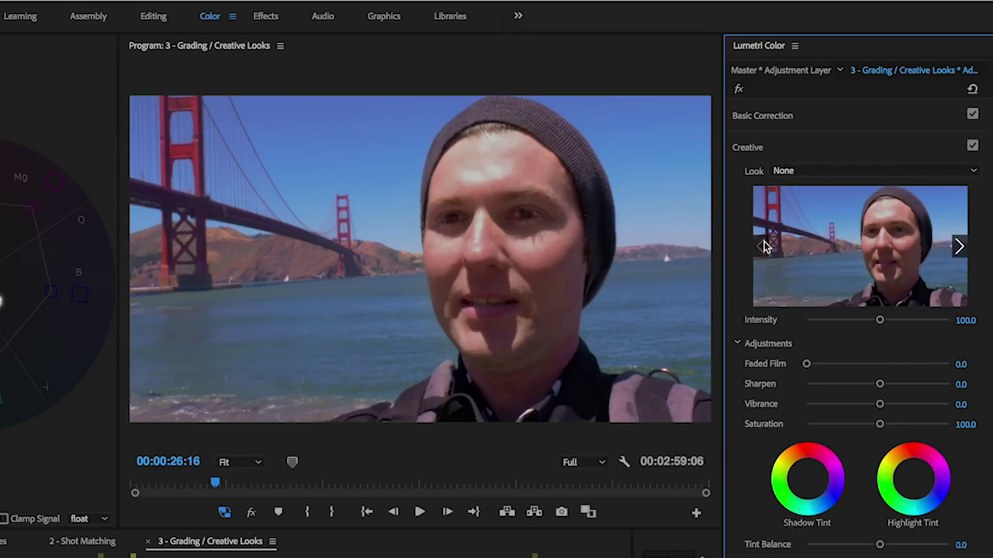
pyautogui.click(958, 247)
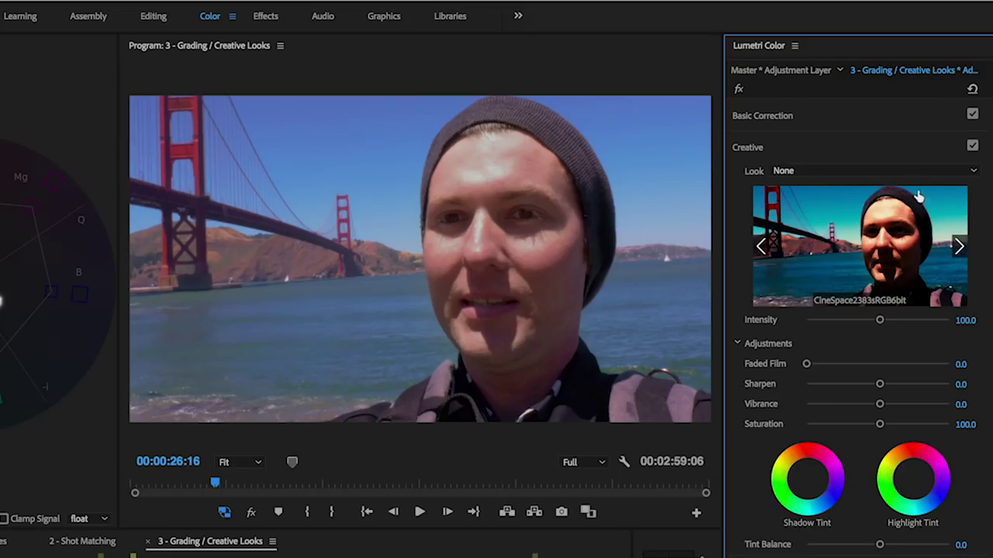
pyautogui.click(959, 246)
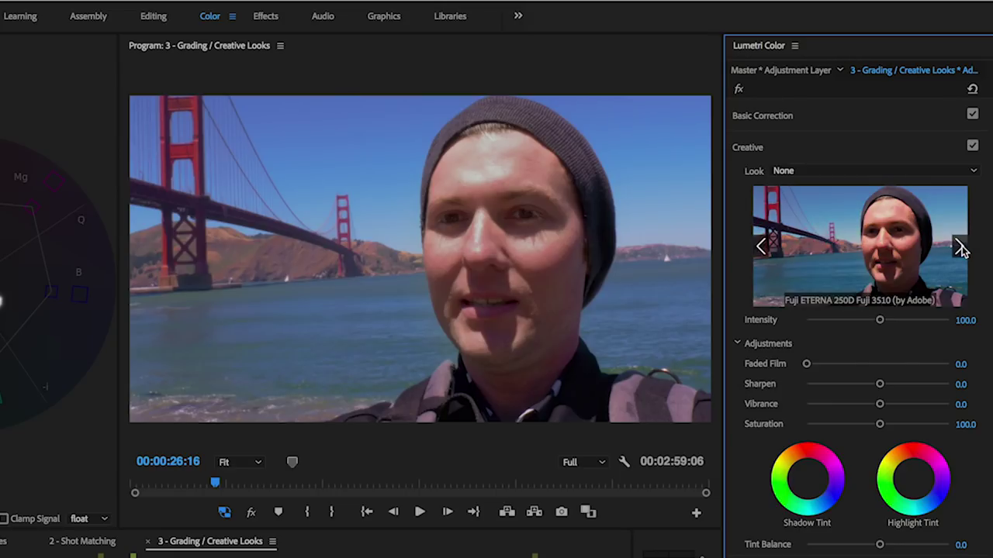
pyautogui.click(960, 246)
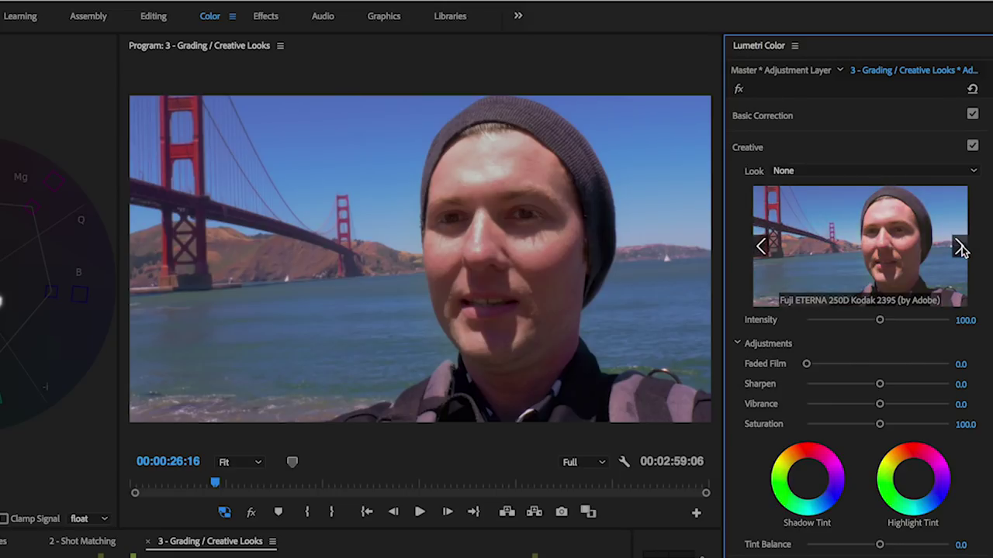
pyautogui.click(843, 250)
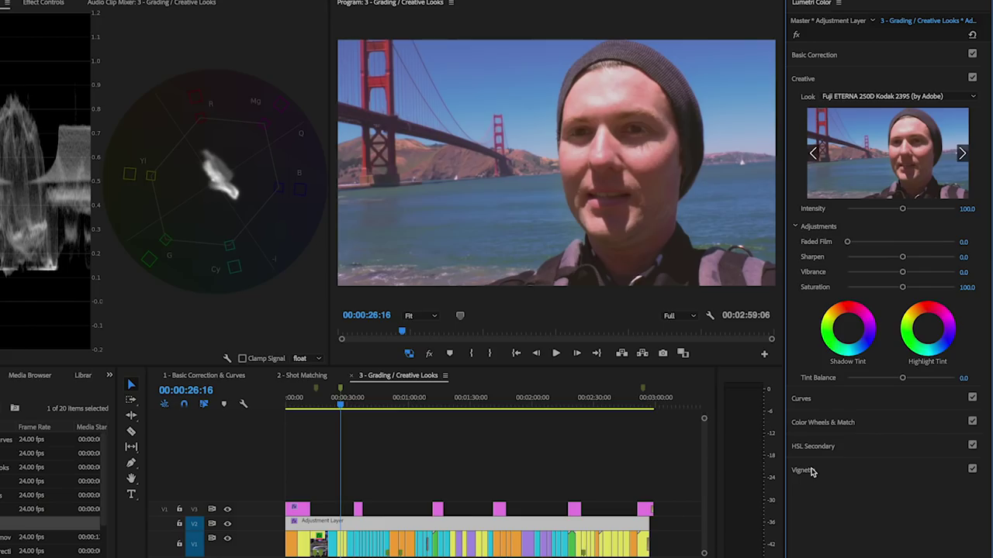
# Set the adjustment layer's vignette amount to about -1.2 and compare the picture with the vignette off and on.
pyautogui.click(807, 471)
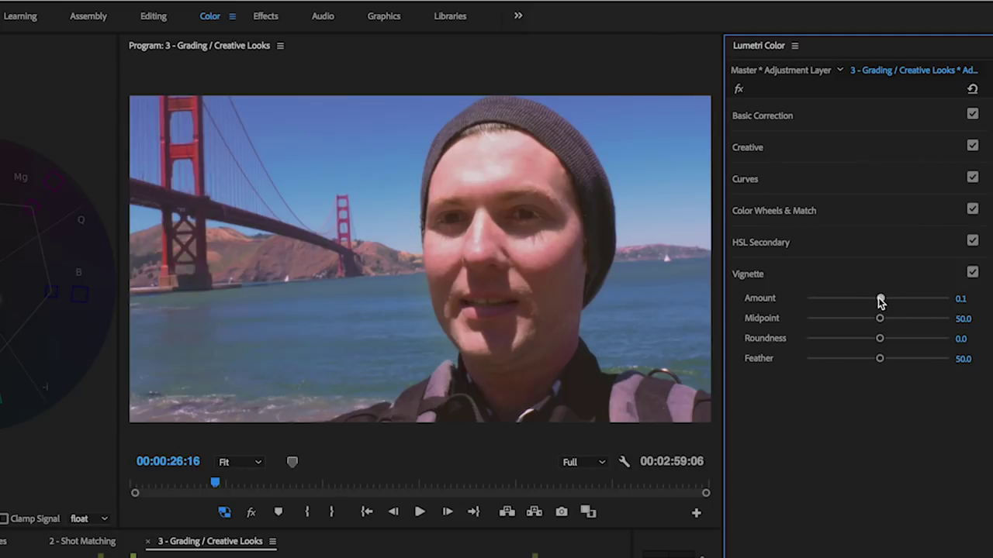
pyautogui.moveTo(902, 192); pyautogui.dragTo(892, 193)
pyautogui.moveTo(866, 301); pyautogui.dragTo(849, 299)
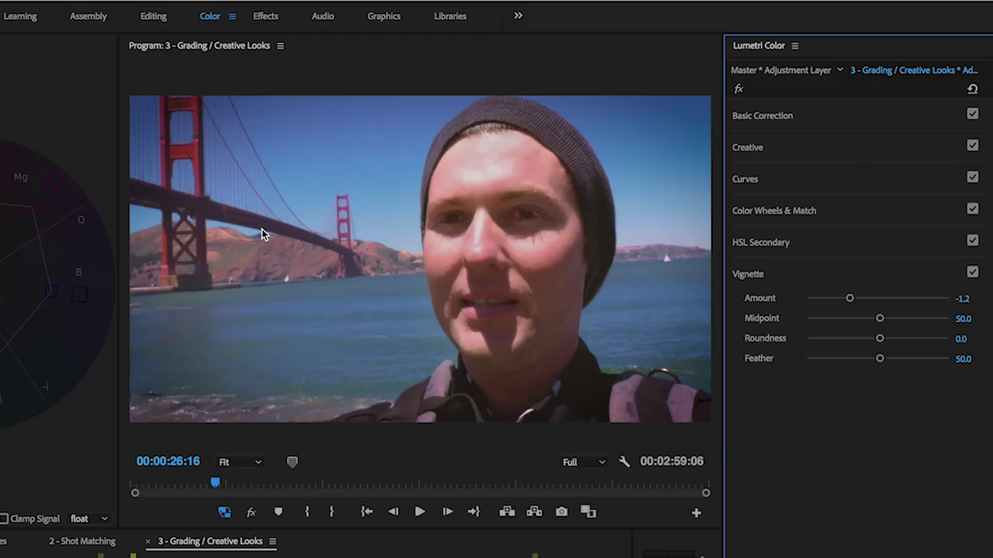
pyautogui.moveTo(849, 298); pyautogui.dragTo(847, 299)
pyautogui.click(971, 273)
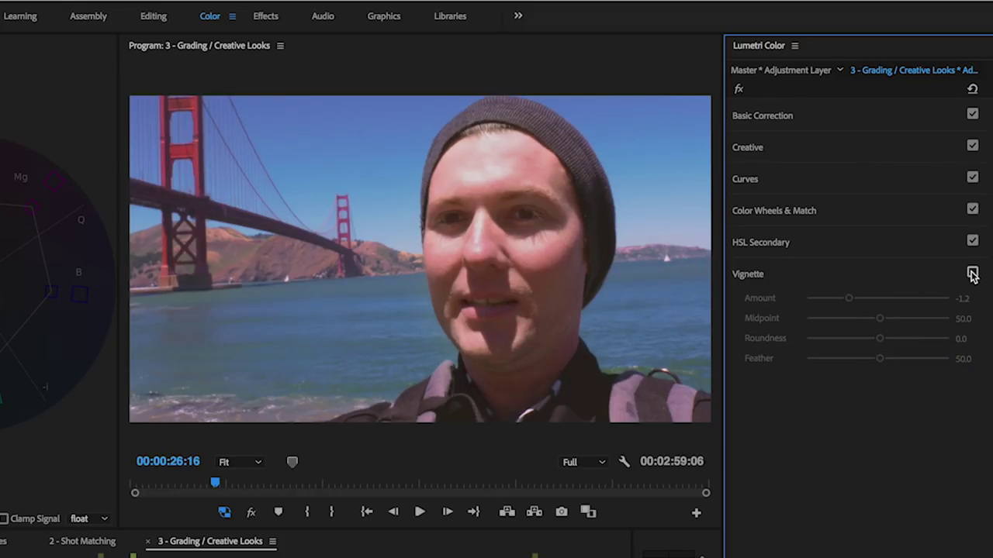
pyautogui.click(972, 273)
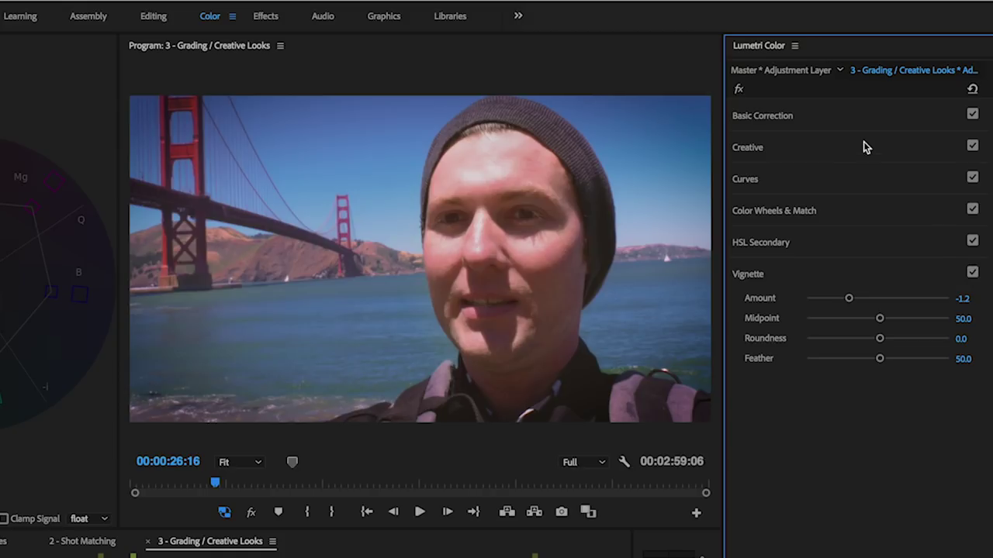
pyautogui.click(775, 151)
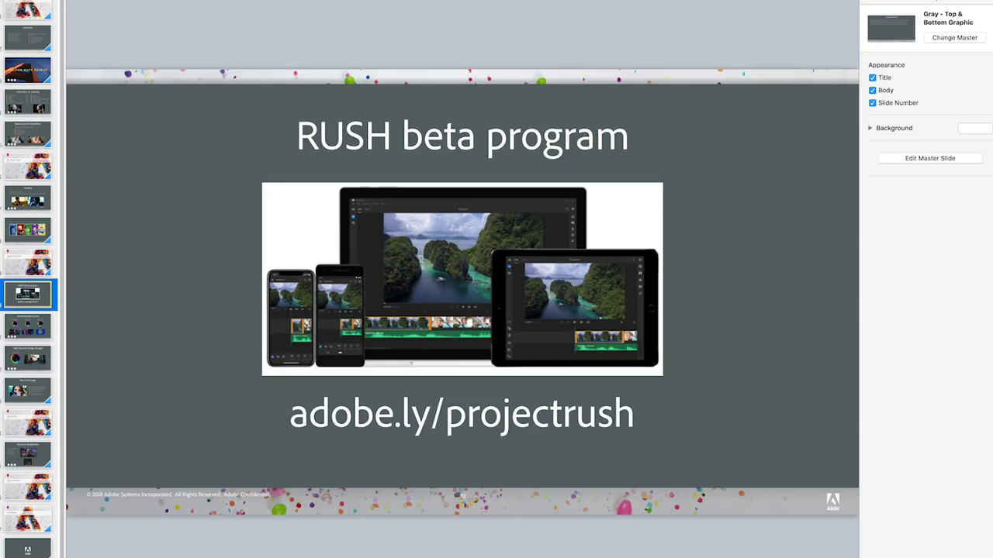
# Start the slideshow from the RUSH beta program slide.
pyautogui.press('alt+super+p')
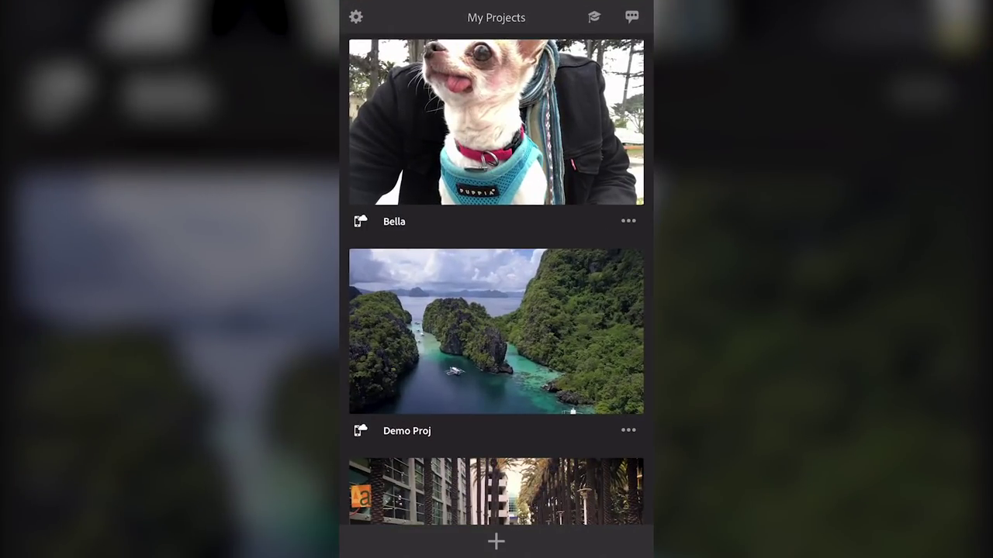
# Open the Bella project in Project Rush and apply the SL Kodak color preset to the clip of the dog on the stump.
pyautogui.click(496, 121)
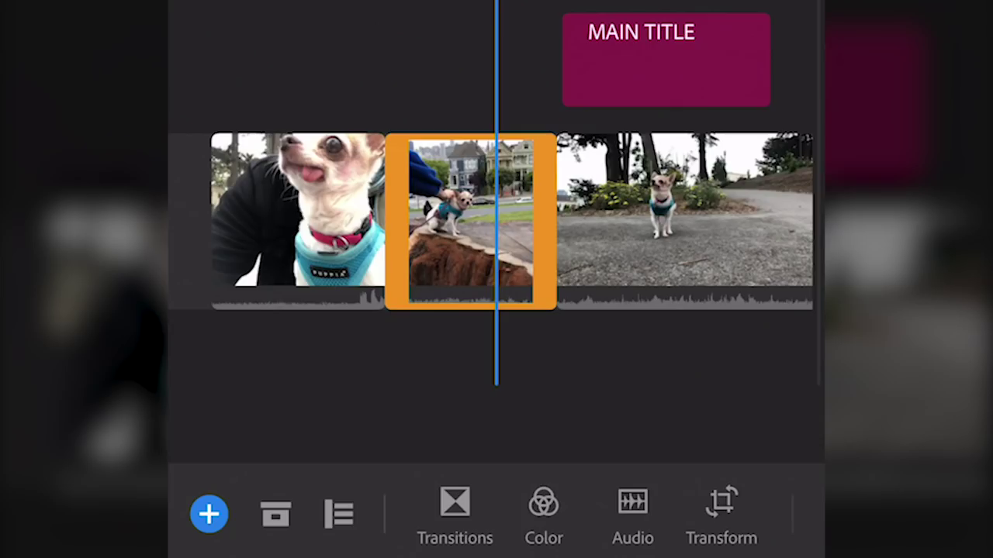
pyautogui.click(543, 508)
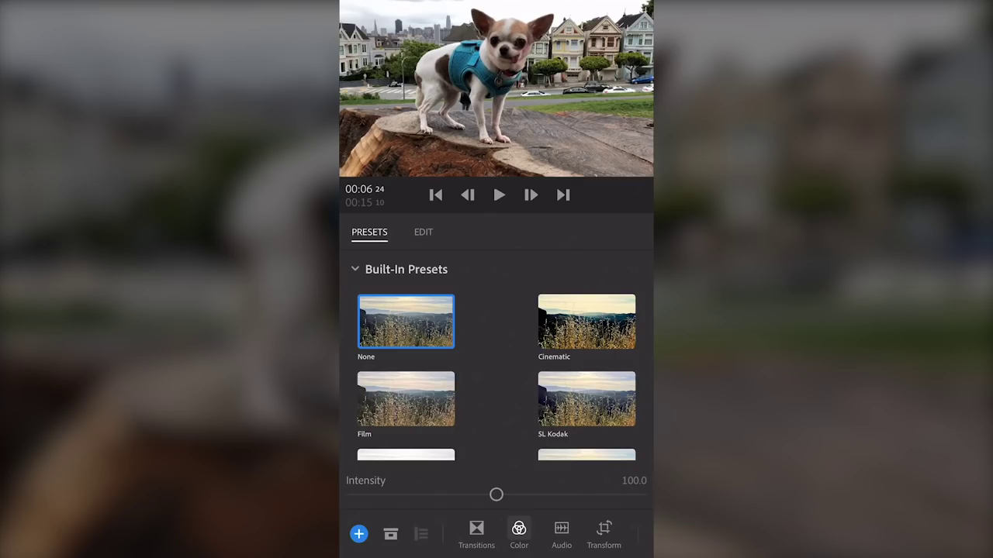
pyautogui.scroll(-2, 496, 373)
pyautogui.scroll(2, 496, 374)
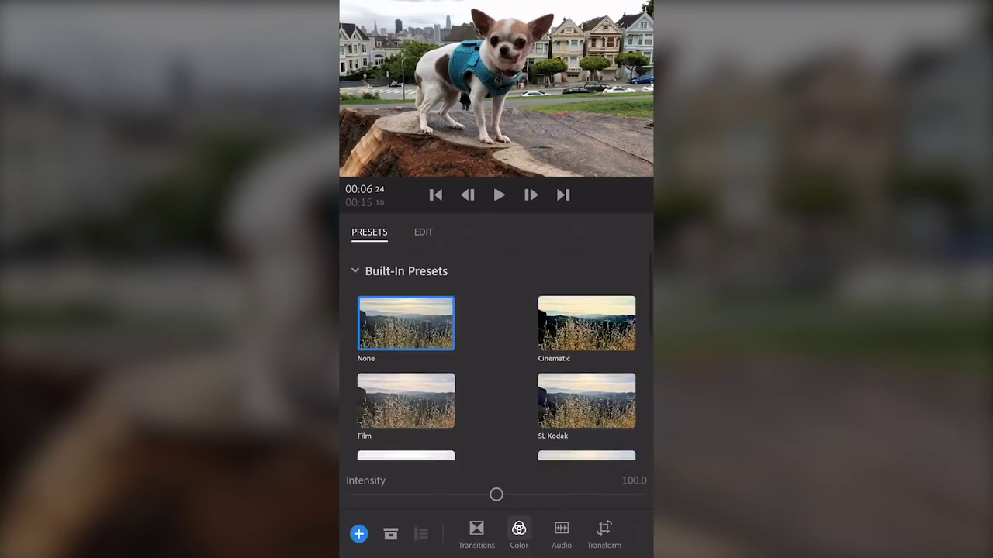
pyautogui.click(587, 399)
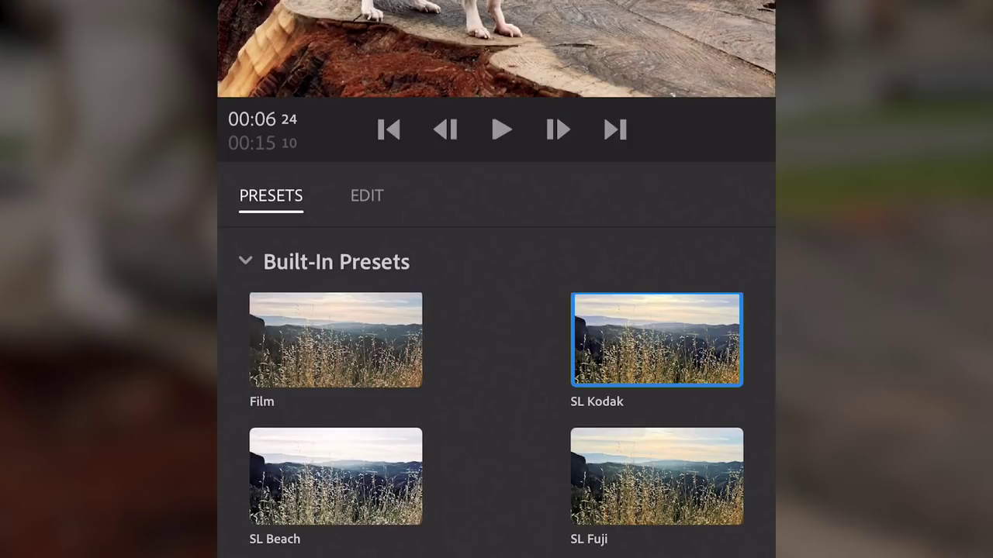
# Adjust the dog clip's color by warming the temperature and setting saturation to 131 and exposure to 0.56.
pyautogui.click(367, 196)
pyautogui.scroll(-3, 496, 387)
pyautogui.moveTo(497, 406); pyautogui.dragTo(571, 406)
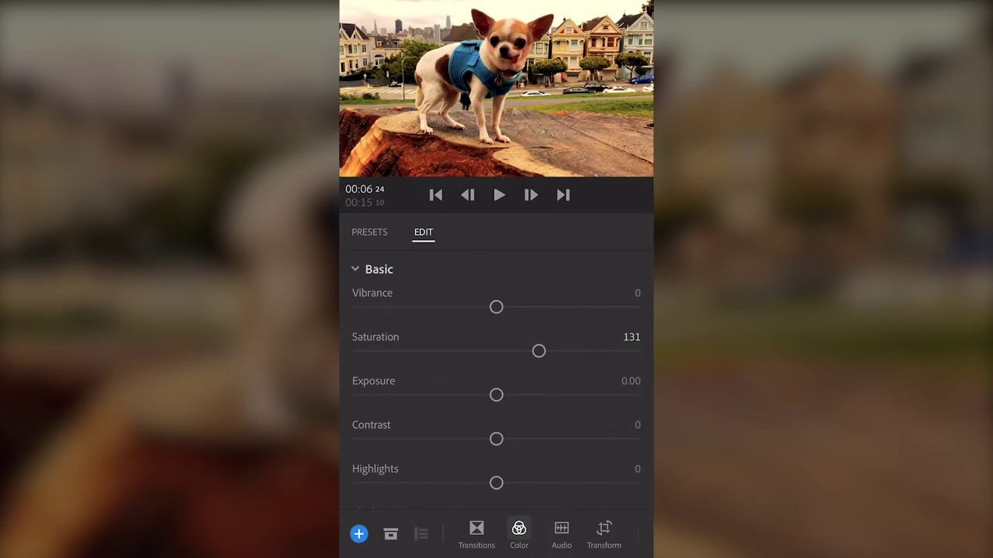
pyautogui.moveTo(497, 395)
pyautogui.mouseDown()
pyautogui.moveTo(521, 395)
pyautogui.moveTo(473, 395)
pyautogui.moveTo(511, 394)
pyautogui.mouseUp()
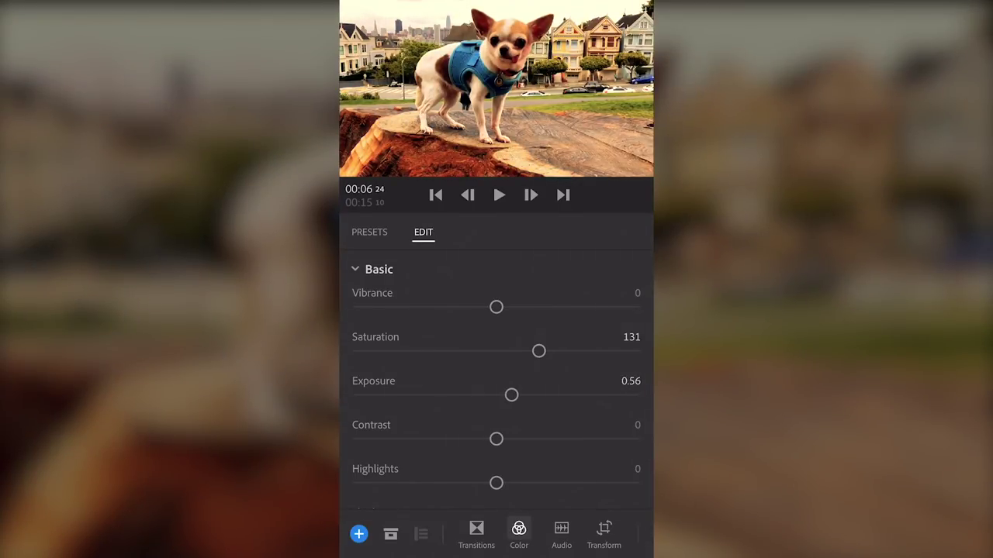
pyautogui.scroll(3, 497, 388)
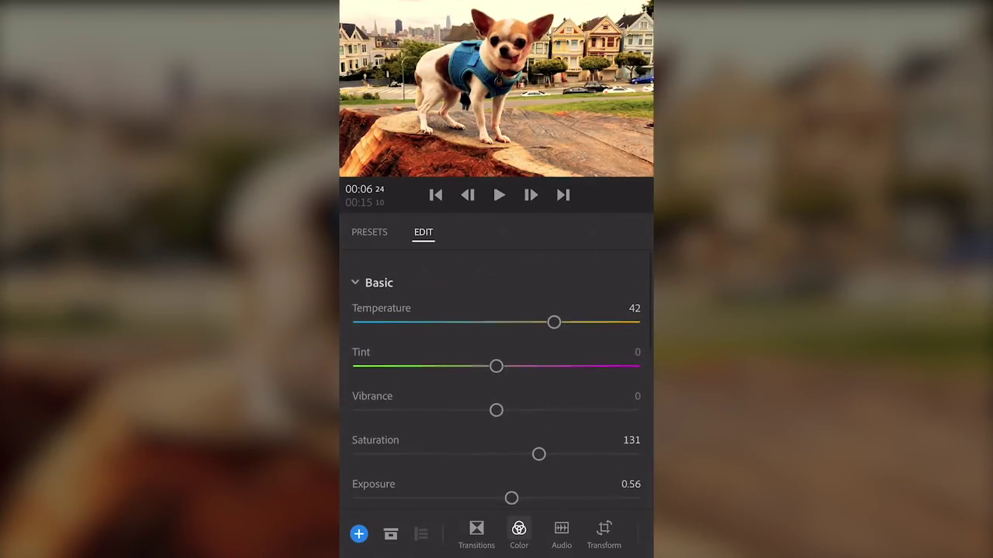
pyautogui.moveTo(554, 309); pyautogui.dragTo(534, 308)
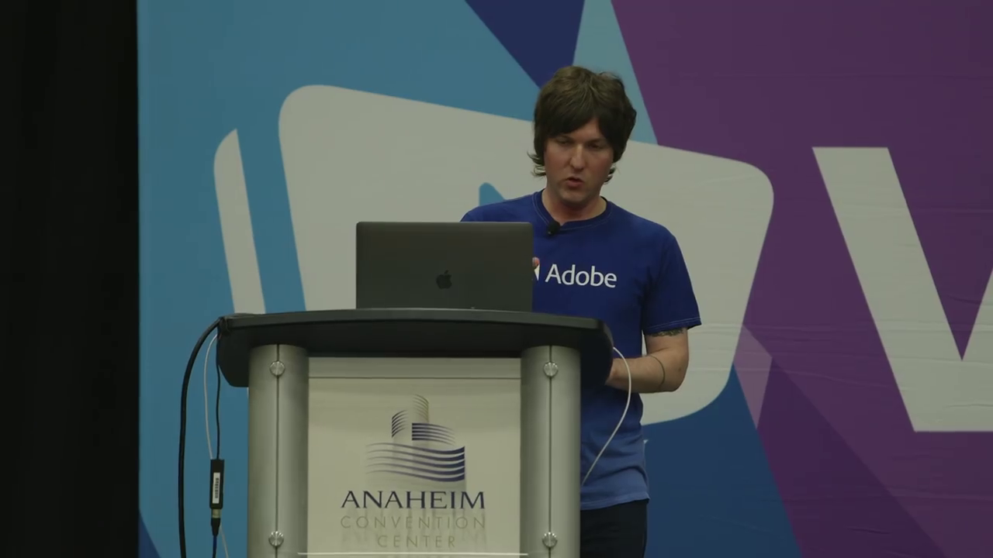
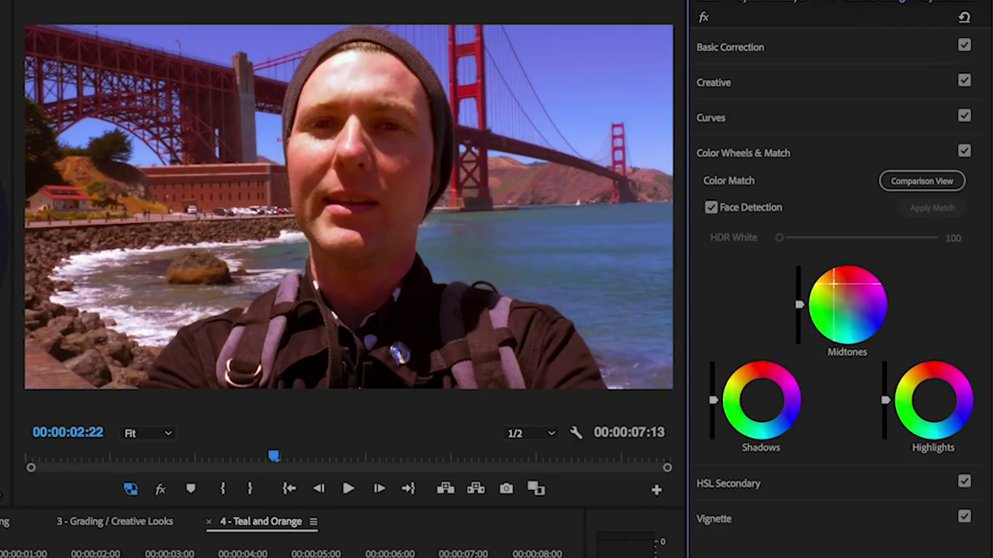
# Push the Teal and Orange adjustment layer's shadows toward teal-blue and highlights slightly toward orange, and toggle the Lumetri effect for comparison.
pyautogui.moveTo(762, 403); pyautogui.dragTo(772, 411)
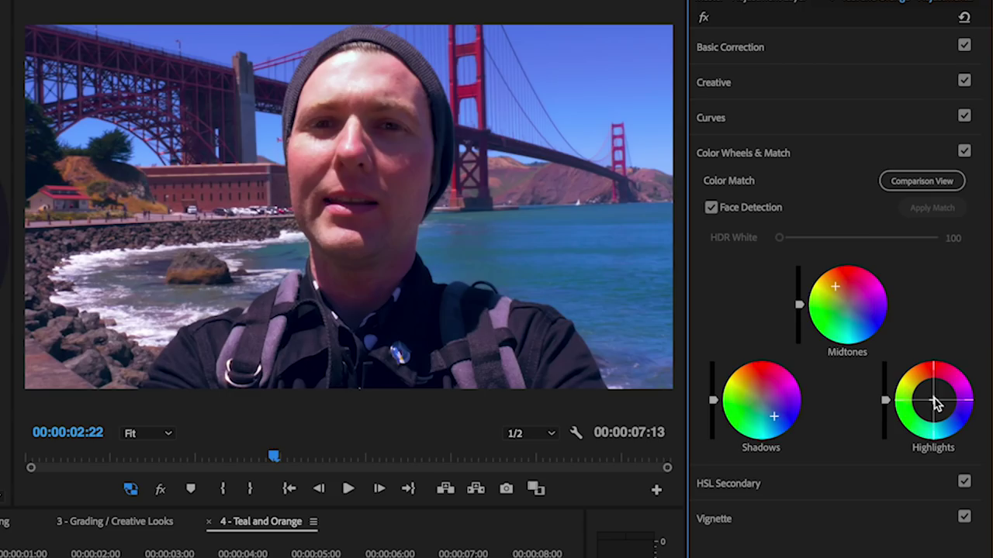
pyautogui.moveTo(931, 397); pyautogui.dragTo(928, 392)
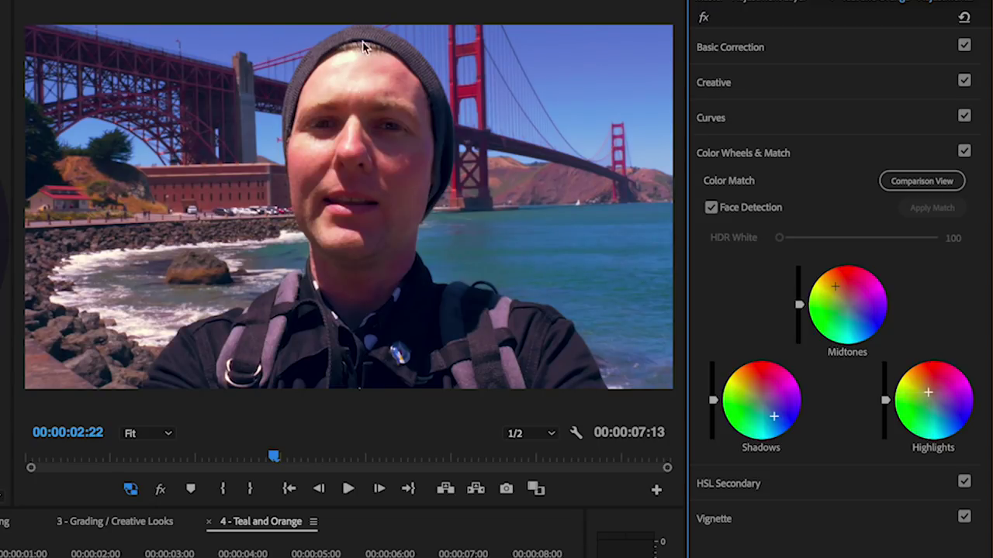
pyautogui.moveTo(774, 417); pyautogui.dragTo(773, 414)
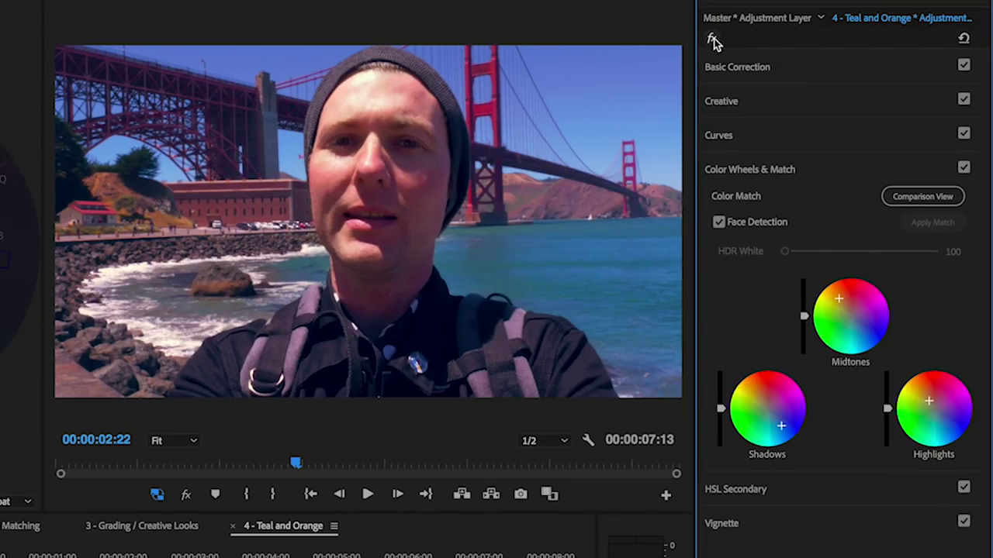
pyautogui.click(712, 39)
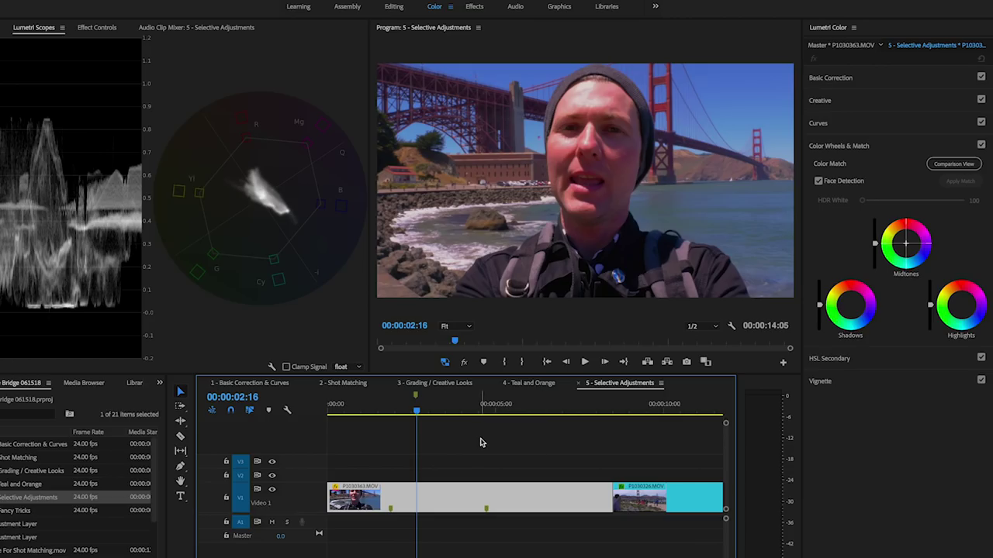
# Select the P1030363.MOV clip in the Selective Adjustments sequence and show its Opacity settings in the effect controls.
pyautogui.click(482, 444)
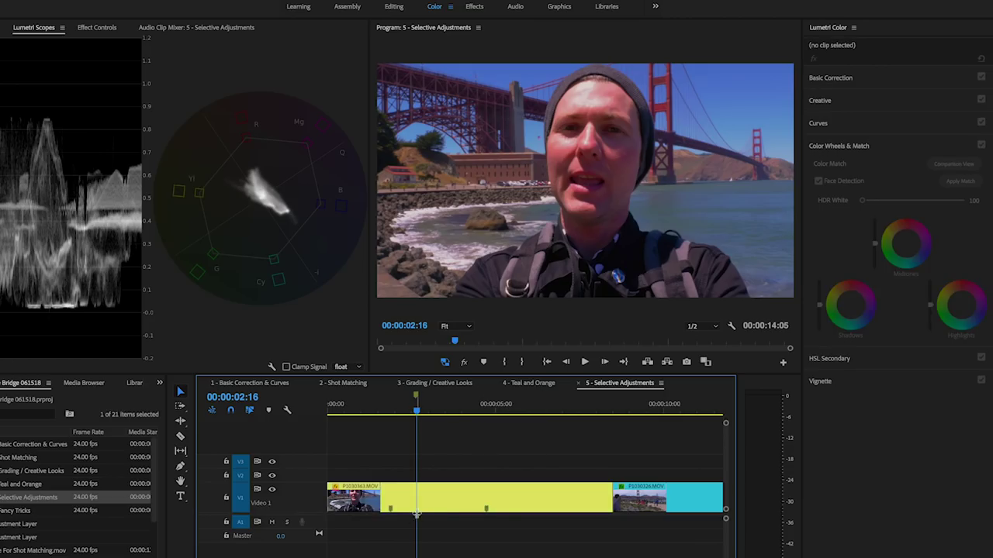
pyautogui.click(443, 506)
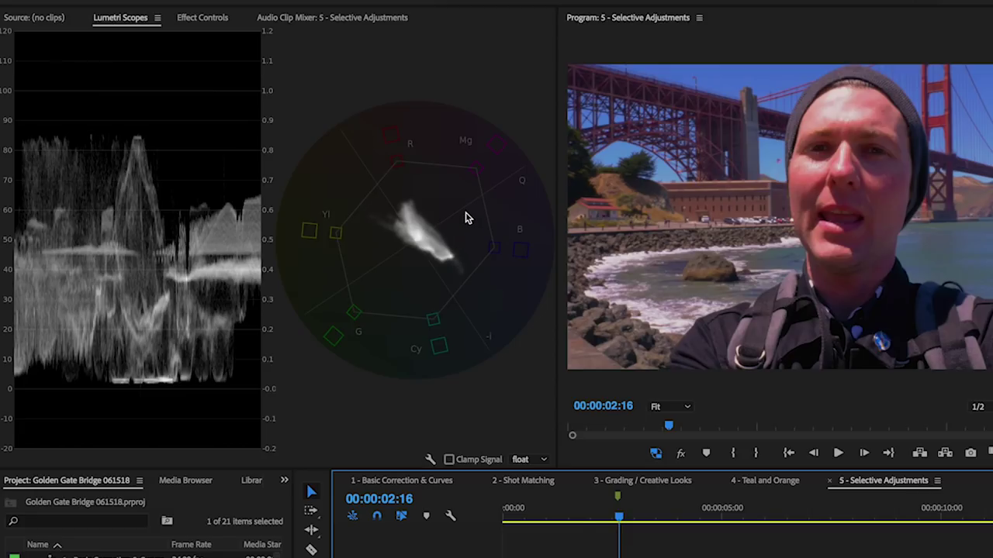
pyautogui.click(203, 18)
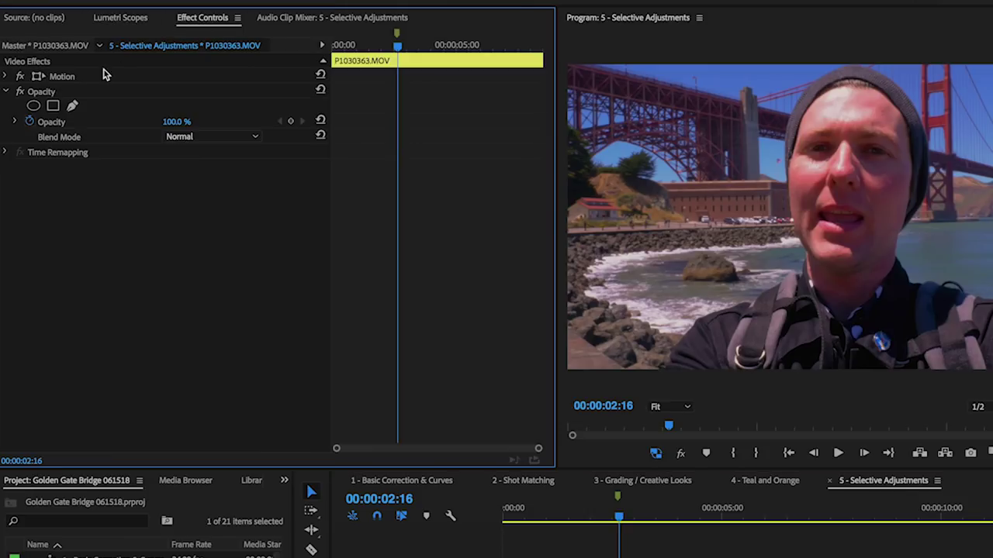
pyautogui.click(43, 91)
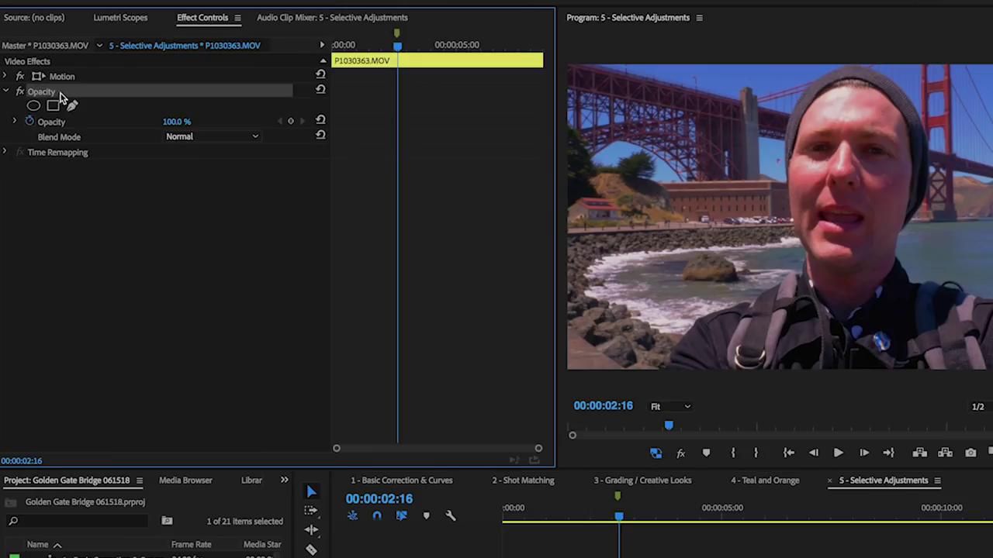
# Add an ellipse mask to the clip's Opacity and fit it tightly around the man's face.
pyautogui.click(34, 106)
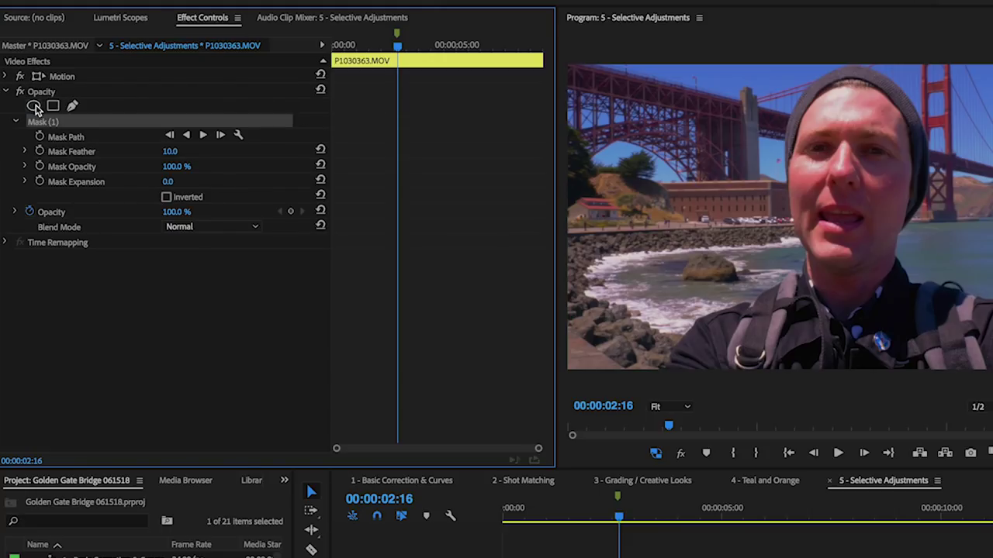
pyautogui.moveTo(840, 213); pyautogui.dragTo(853, 161)
pyautogui.moveTo(853, 244); pyautogui.dragTo(852, 277)
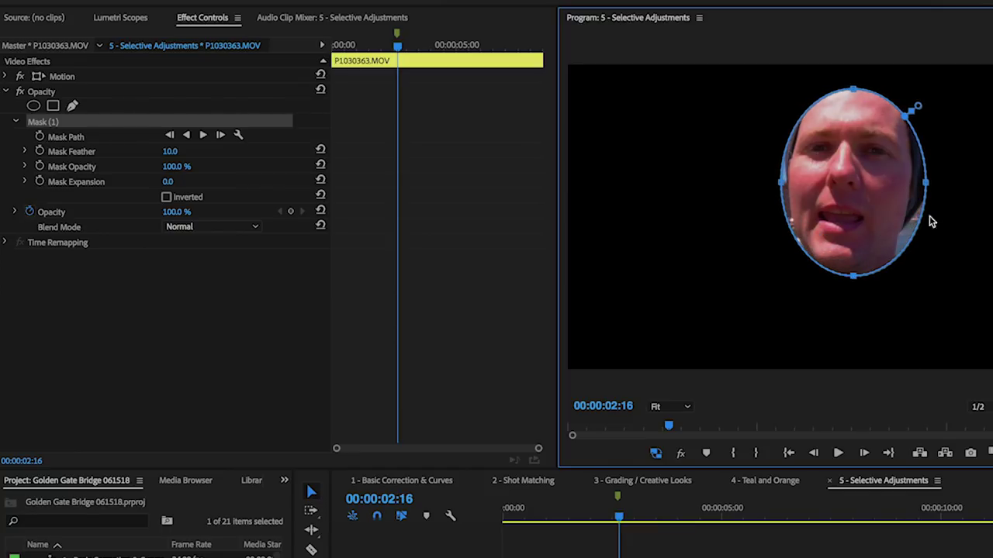
pyautogui.moveTo(925, 187); pyautogui.dragTo(909, 189)
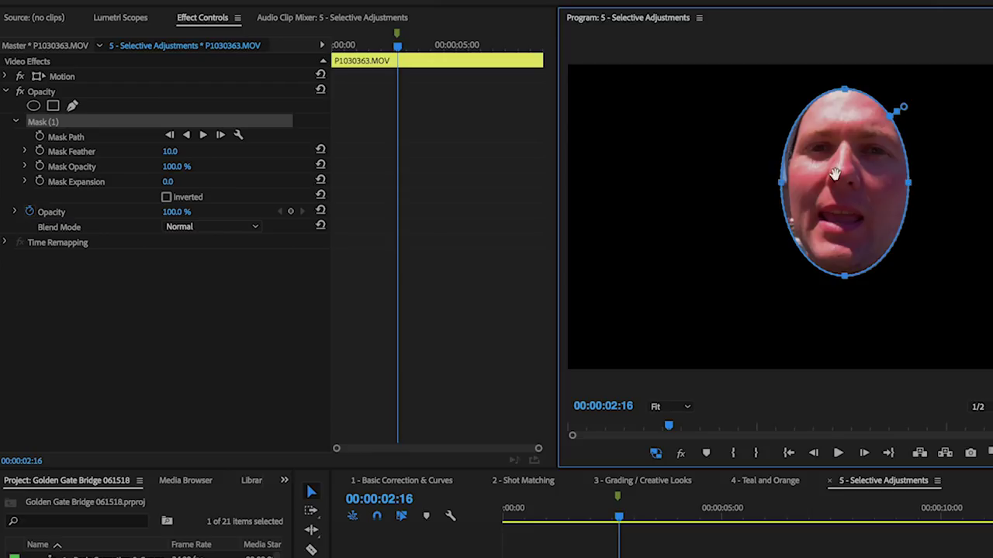
pyautogui.moveTo(780, 183); pyautogui.dragTo(789, 190)
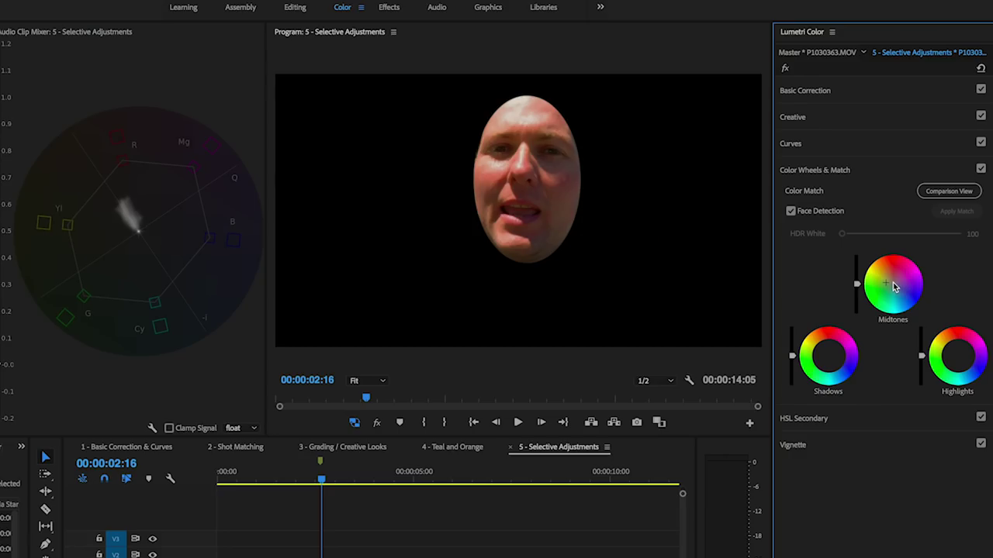
# Correct the skin tone by keeping shadows neutral, shifting highlights slightly toward blue and midtones toward yellow-green, and toggle the Lumetri effect for comparison.
pyautogui.click(828, 359)
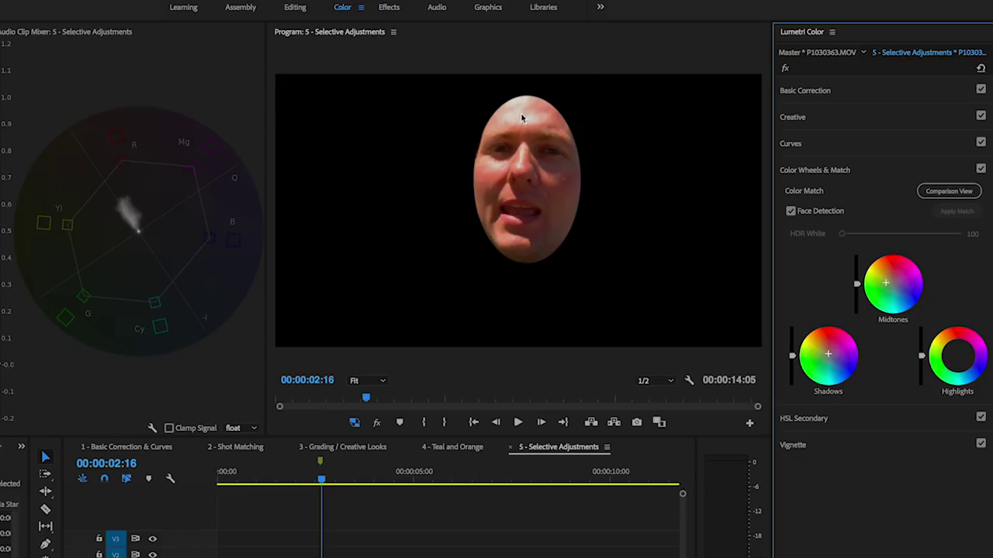
pyautogui.moveTo(954, 351); pyautogui.dragTo(962, 361)
pyautogui.moveTo(885, 283); pyautogui.dragTo(887, 285)
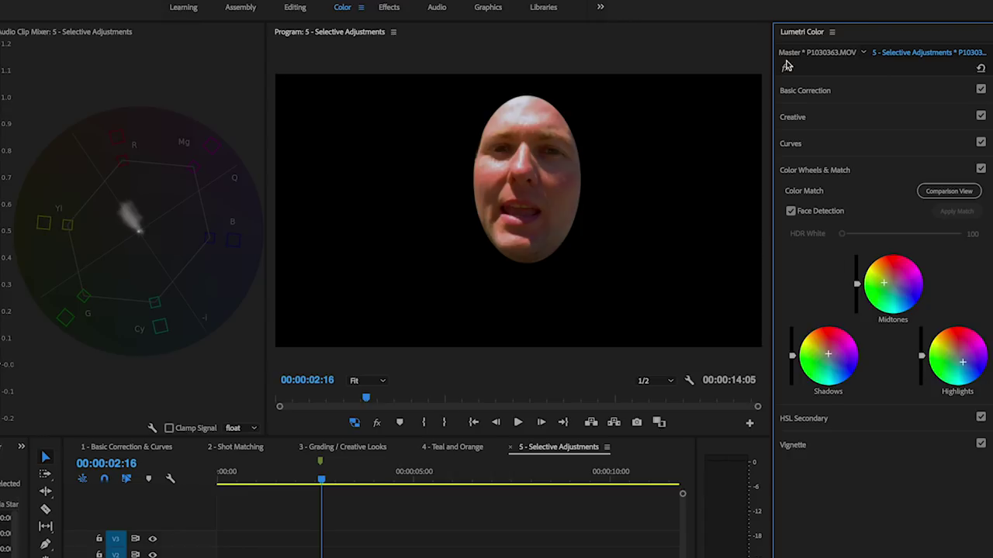
pyautogui.click(785, 70)
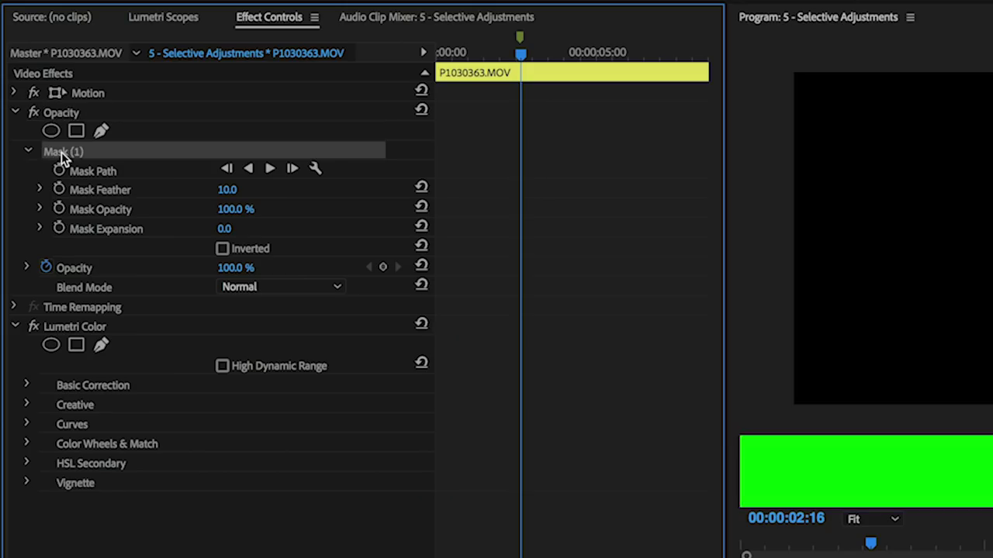
# Clear the mask from Opacity and add an ellipse mask to the Lumetri Color effect instead.
pyautogui.rightClick(62, 155)
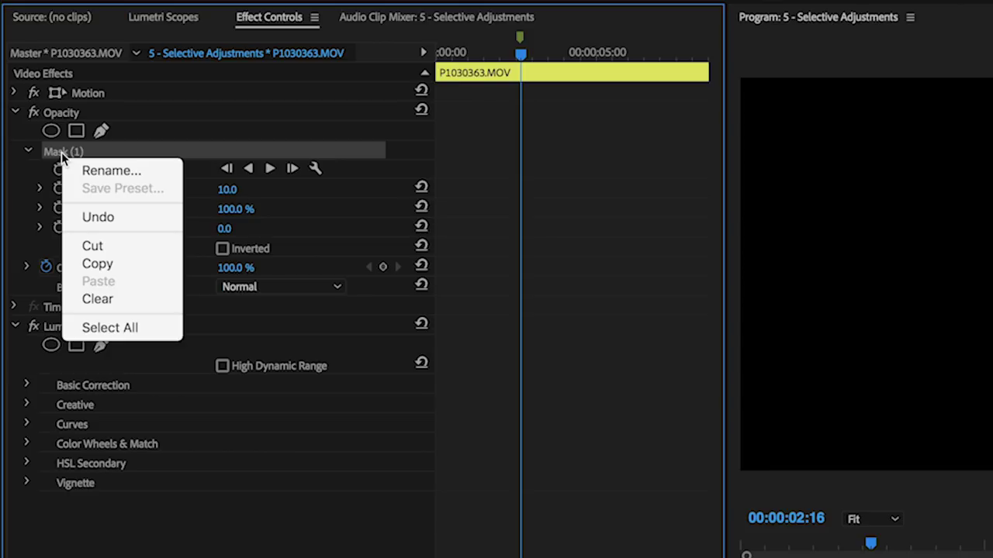
pyautogui.click(98, 299)
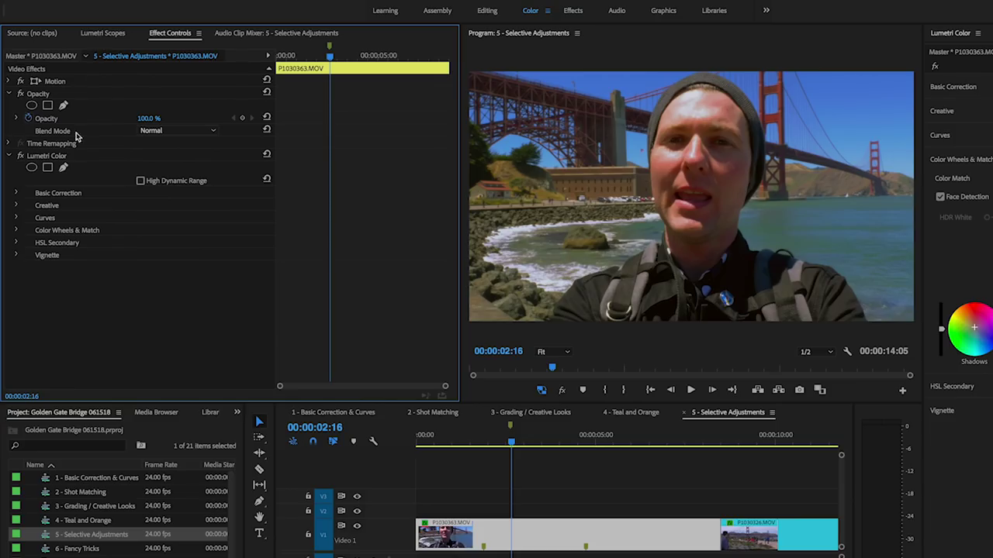
pyautogui.click(35, 159)
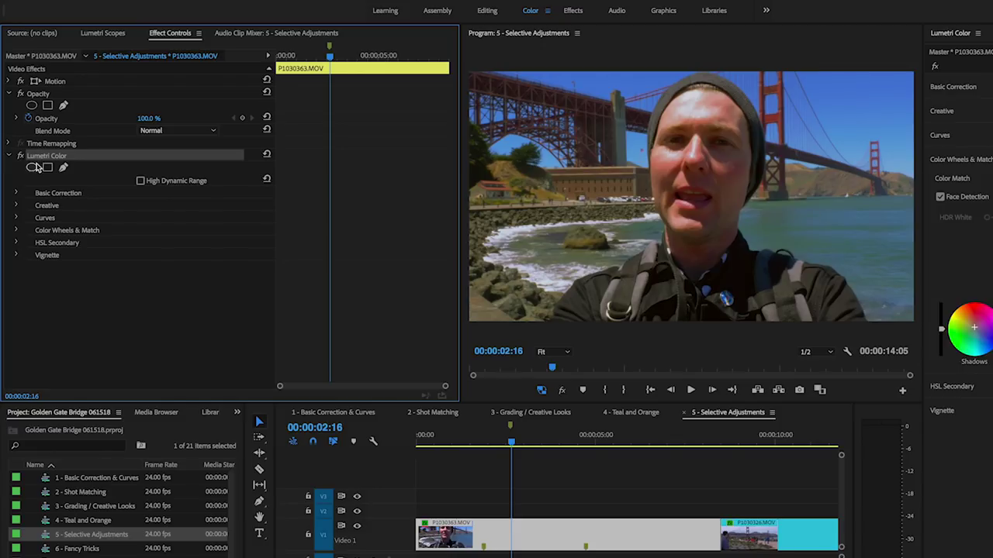
pyautogui.click(32, 168)
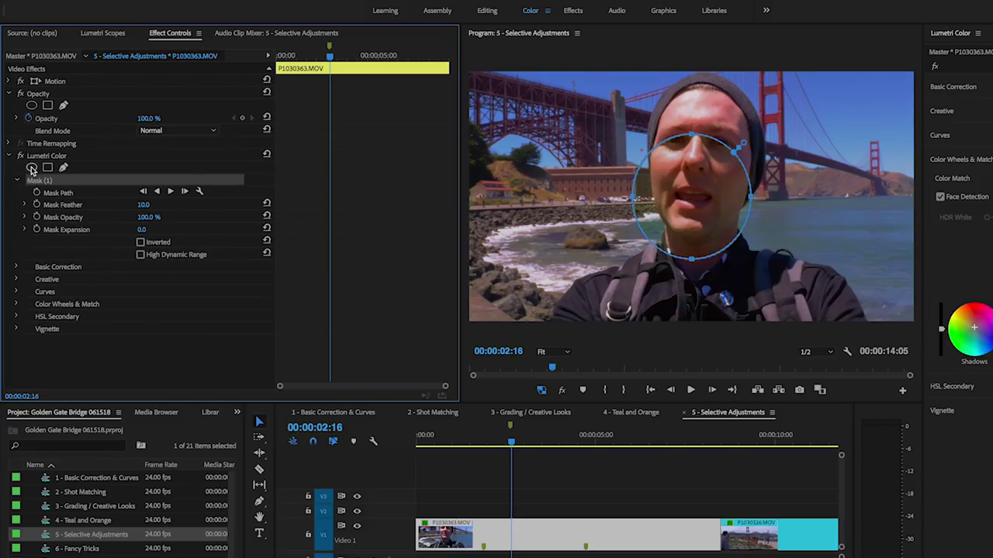
# Reshape the Lumetri mask to follow the man's face and chin, adding points along the jaw, and feather it to 109.3.
pyautogui.moveTo(702, 194); pyautogui.dragTo(701, 273)
pyautogui.moveTo(762, 184); pyautogui.dragTo(749, 181)
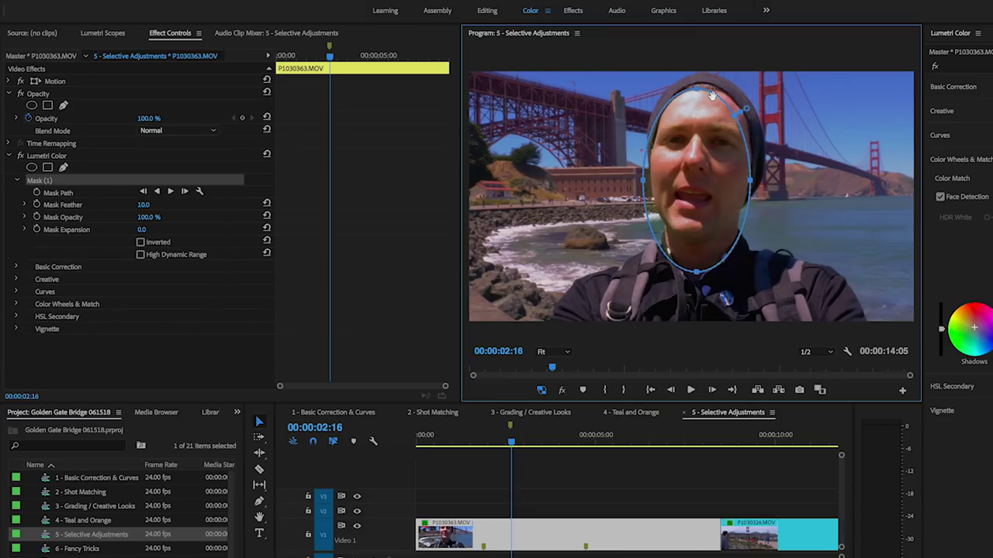
pyautogui.moveTo(757, 183); pyautogui.dragTo(760, 184)
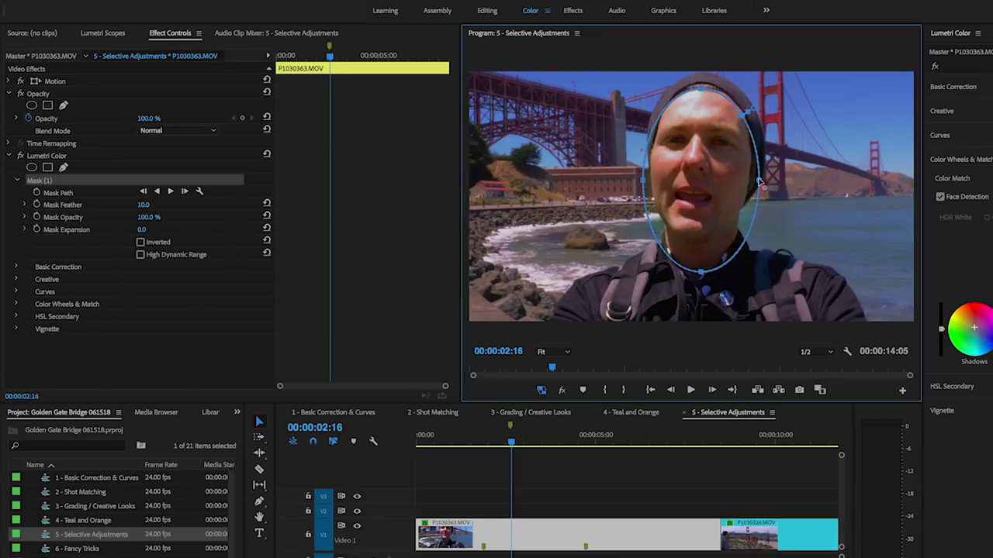
pyautogui.moveTo(758, 220); pyautogui.dragTo(741, 219)
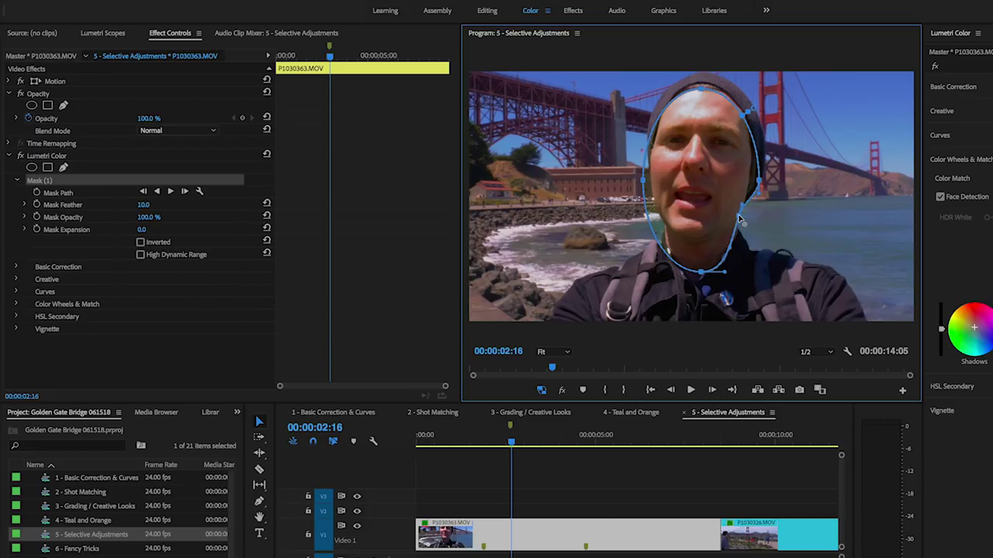
pyautogui.moveTo(758, 180); pyautogui.dragTo(754, 170)
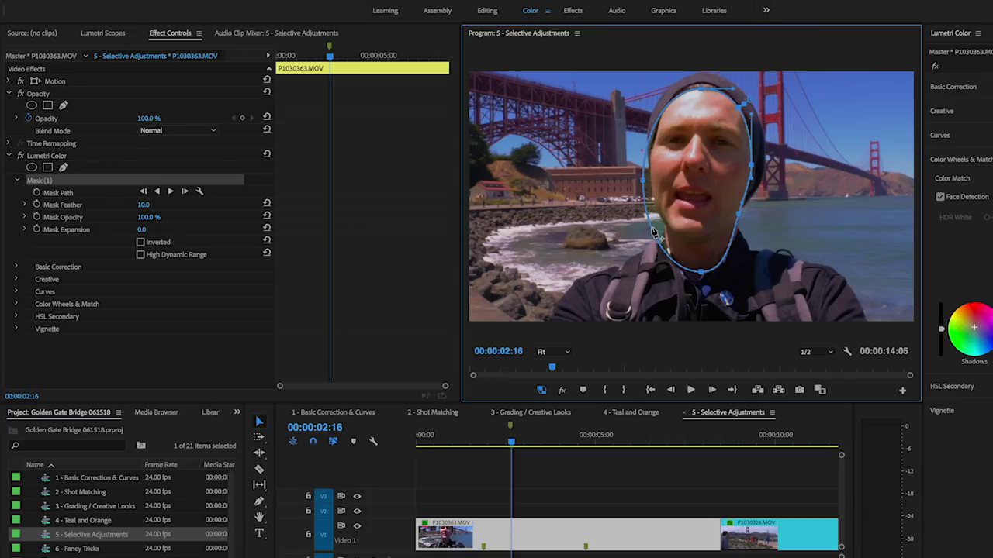
pyautogui.moveTo(650, 231); pyautogui.dragTo(654, 176)
pyautogui.click(700, 271)
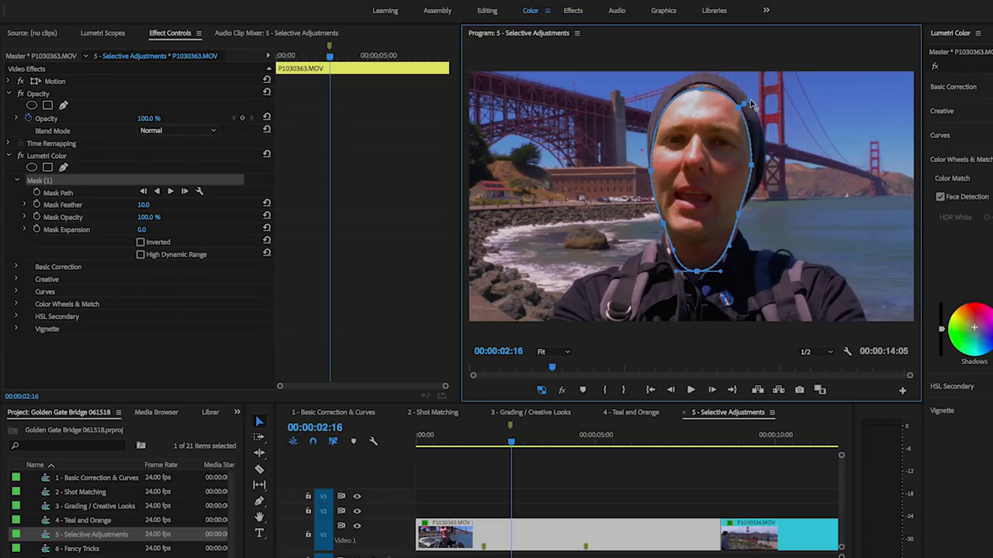
pyautogui.moveTo(749, 101); pyautogui.dragTo(758, 98)
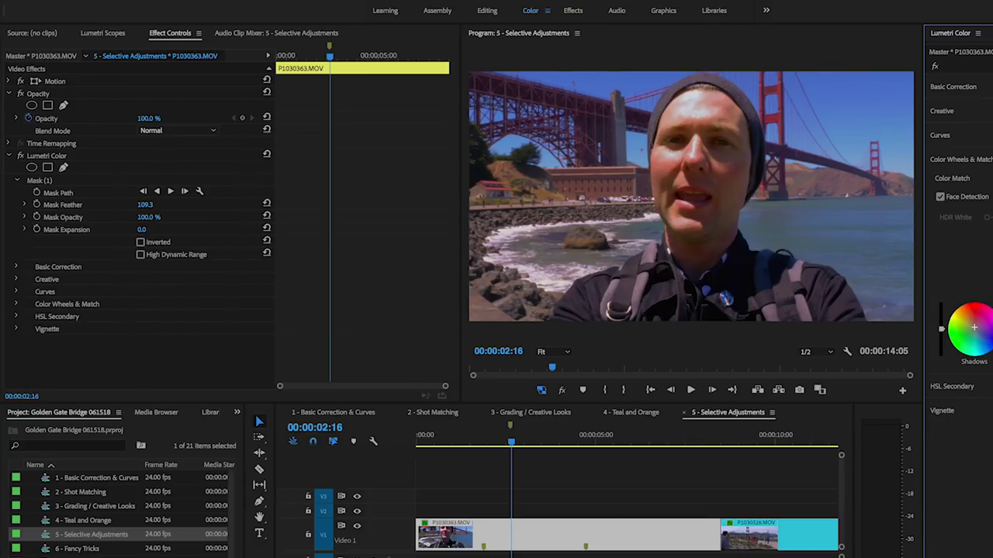
# Turn on Mask Path animation at 00:00:02:16 and add another mask keyframe at 00:00:01:18.
pyautogui.click(37, 192)
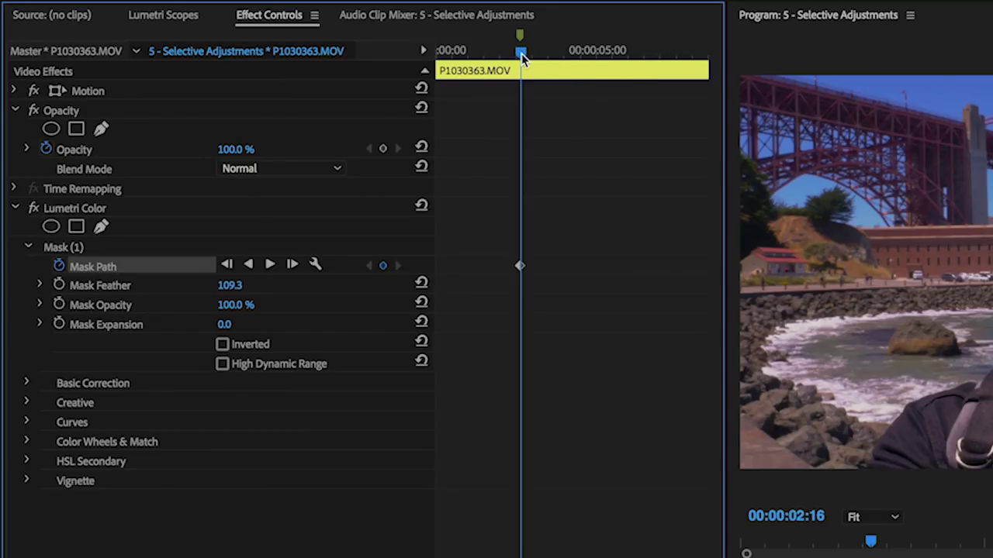
pyautogui.moveTo(521, 53); pyautogui.dragTo(491, 54)
pyautogui.click(81, 248)
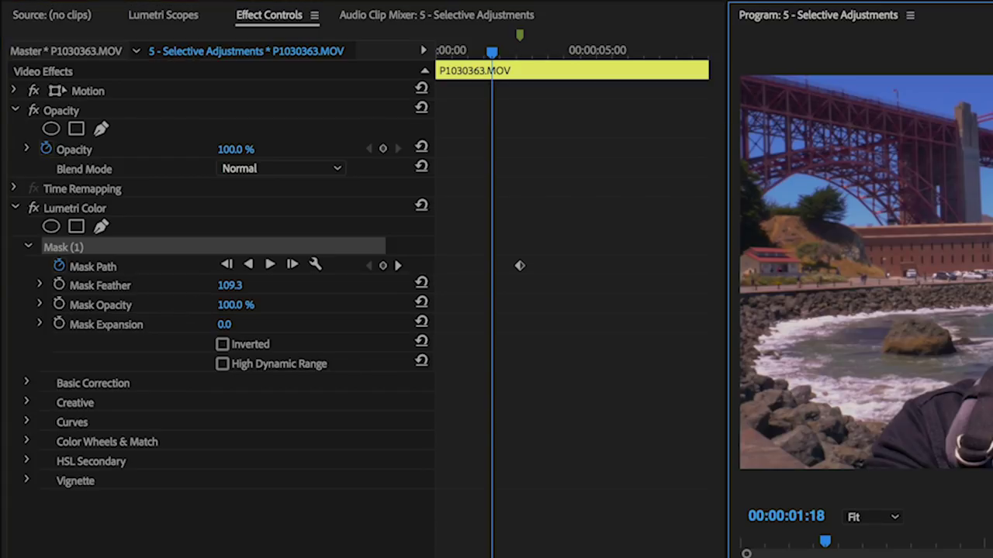
pyautogui.click(382, 265)
# Reposition the mask over the face at 00:00:00:19 and at the start of the clip to keyframe its path.
pyautogui.moveTo(492, 51); pyautogui.dragTo(465, 55)
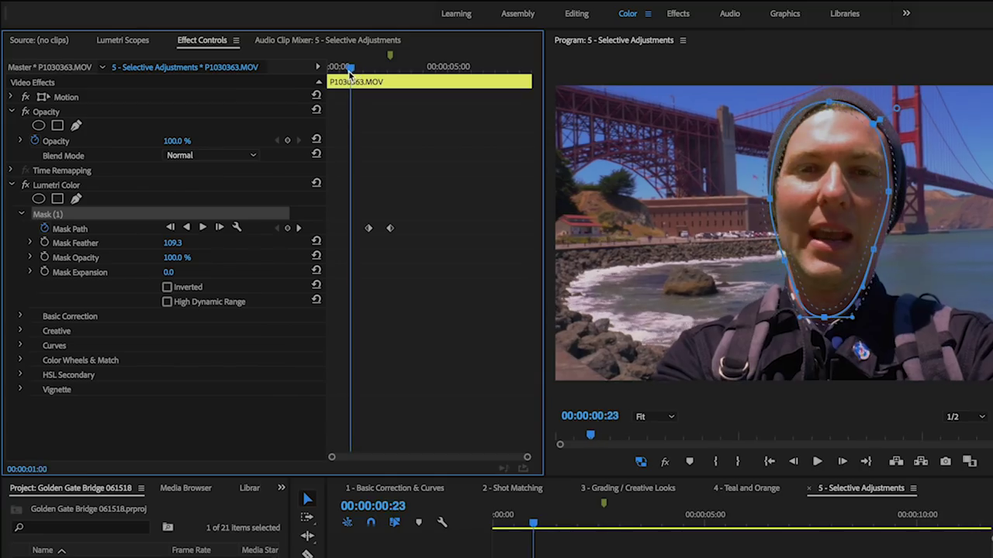
pyautogui.moveTo(349, 68); pyautogui.dragTo(345, 69)
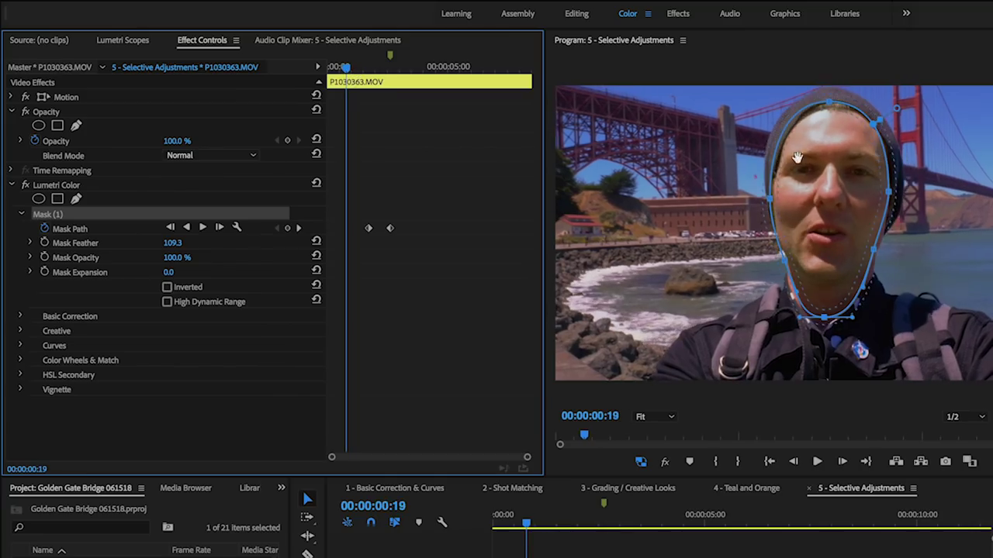
pyautogui.moveTo(828, 203); pyautogui.dragTo(832, 204)
pyautogui.moveTo(342, 68); pyautogui.dragTo(329, 68)
pyautogui.click(807, 201)
pyautogui.moveTo(807, 202); pyautogui.dragTo(803, 201)
# Keyframe the mask path to follow the face at 00:00:03:10 and 00:00:04:12.
pyautogui.moveTo(361, 67); pyautogui.dragTo(409, 67)
pyautogui.moveTo(852, 244); pyautogui.dragTo(850, 241)
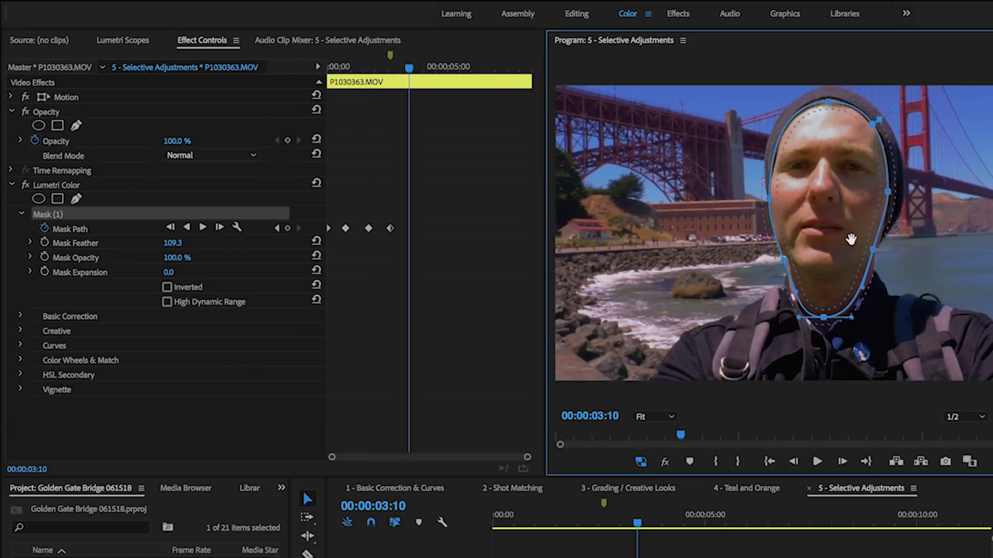
pyautogui.moveTo(425, 68); pyautogui.dragTo(435, 67)
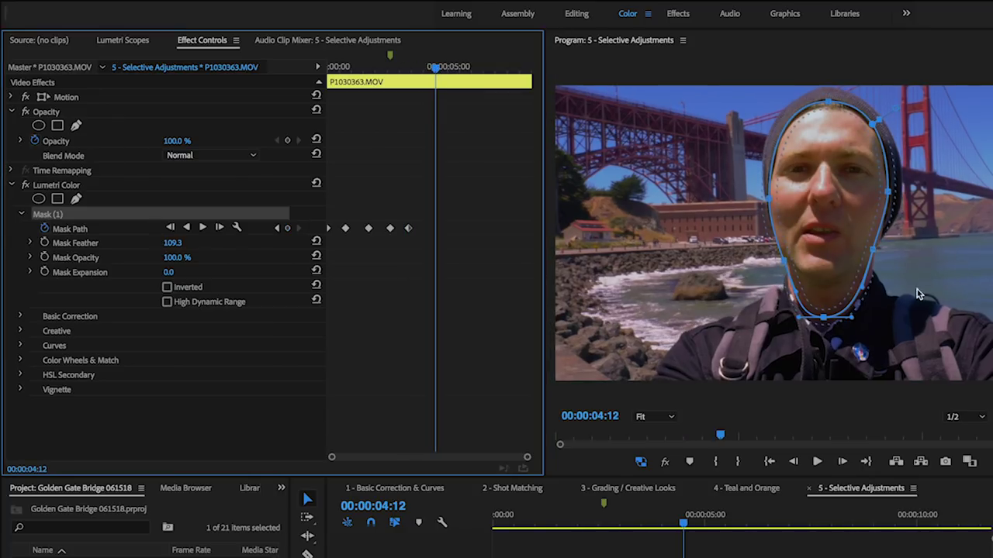
pyautogui.moveTo(839, 239); pyautogui.dragTo(842, 240)
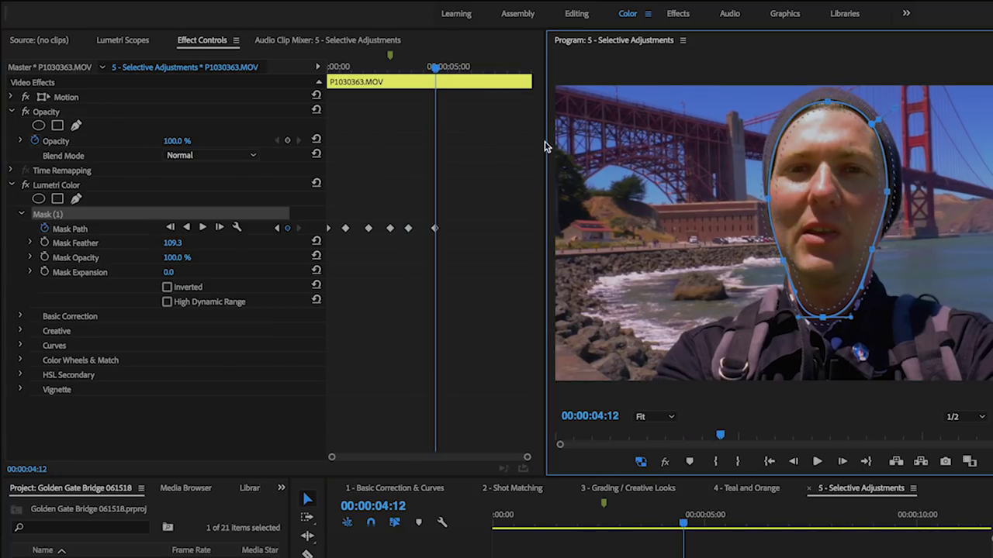
# Shift the mask to match the face at 00:00:05:16, 00:00:06:18 and 00:00:07:15, keyframing each position.
pyautogui.moveTo(439, 67); pyautogui.dragTo(468, 68)
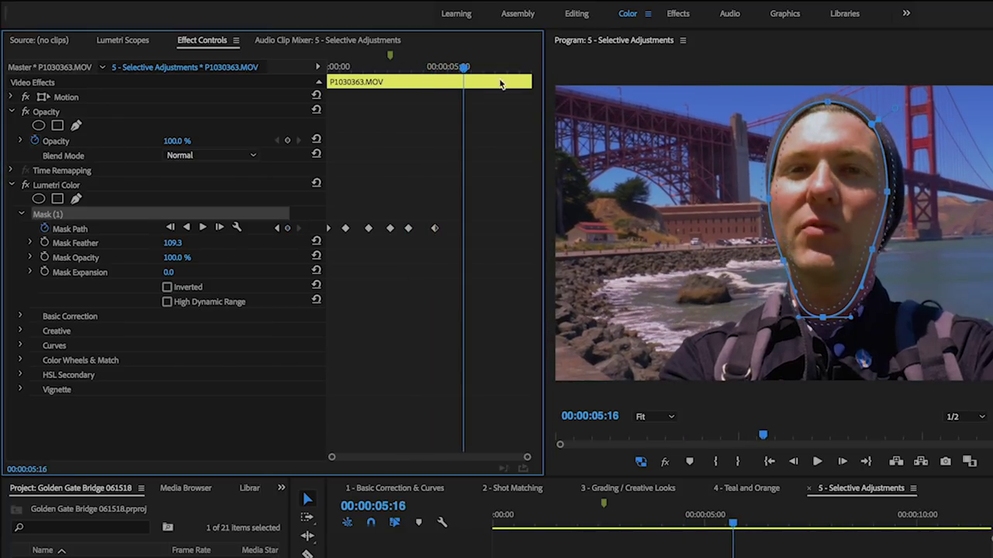
pyautogui.click(843, 194)
pyautogui.moveTo(843, 194); pyautogui.dragTo(845, 196)
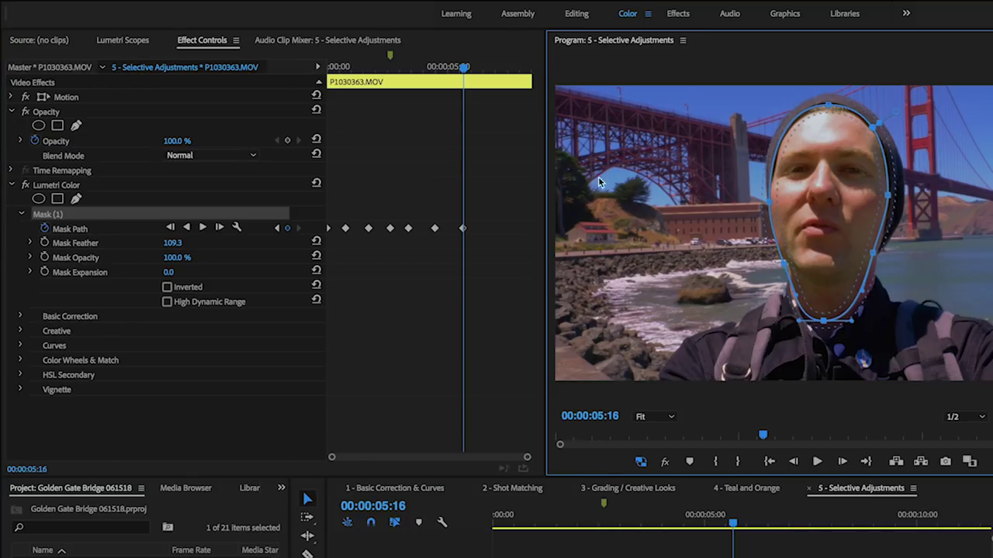
pyautogui.moveTo(470, 68); pyautogui.dragTo(489, 68)
pyautogui.click(838, 178)
pyautogui.moveTo(838, 178); pyautogui.dragTo(834, 174)
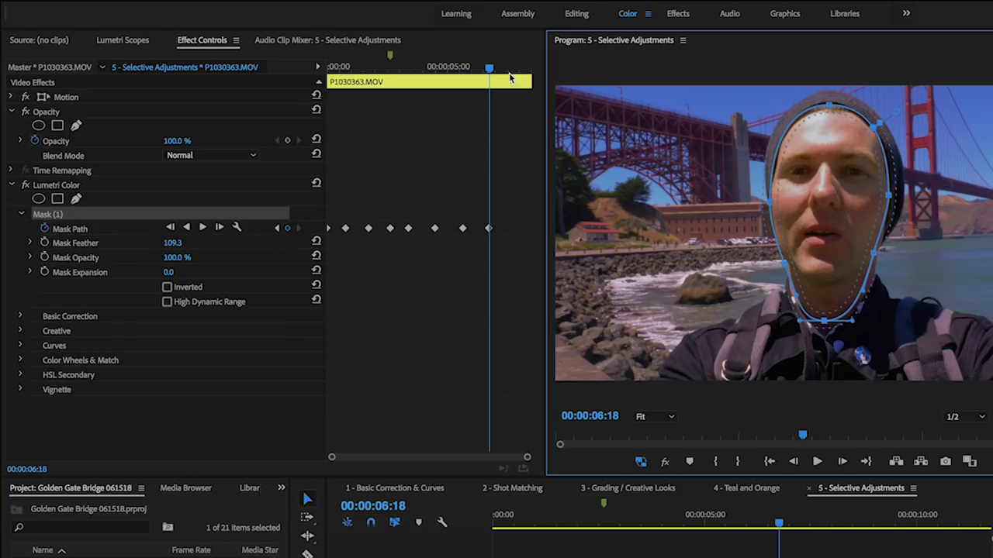
pyautogui.moveTo(489, 68); pyautogui.dragTo(510, 68)
pyautogui.moveTo(831, 232); pyautogui.dragTo(830, 237)
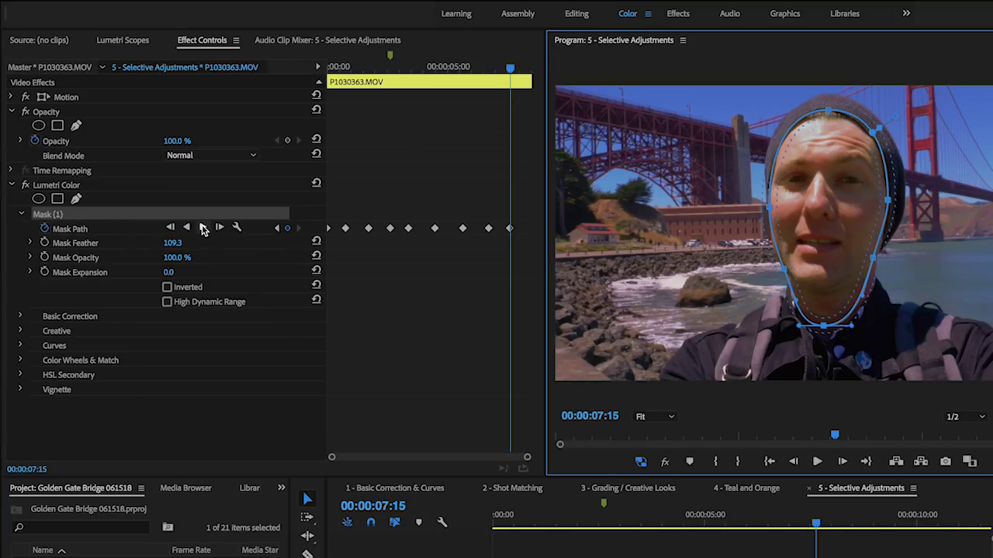
# Track the mask forward to the end of the clip and play the sequence from its beginning to check the result.
pyautogui.click(202, 228)
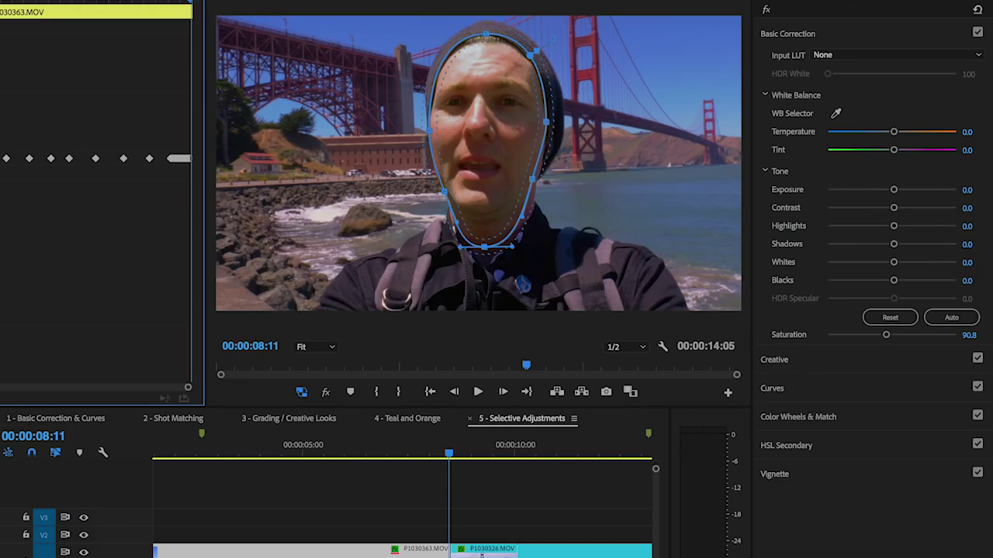
pyautogui.click(387, 453)
pyautogui.moveTo(387, 453); pyautogui.dragTo(333, 454)
pyautogui.press('Home')
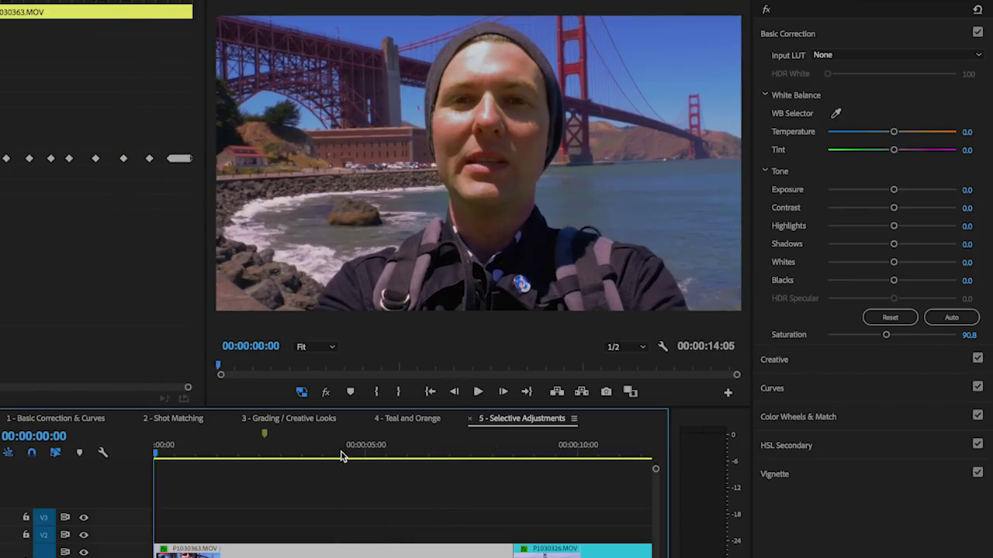
pyautogui.press('space')
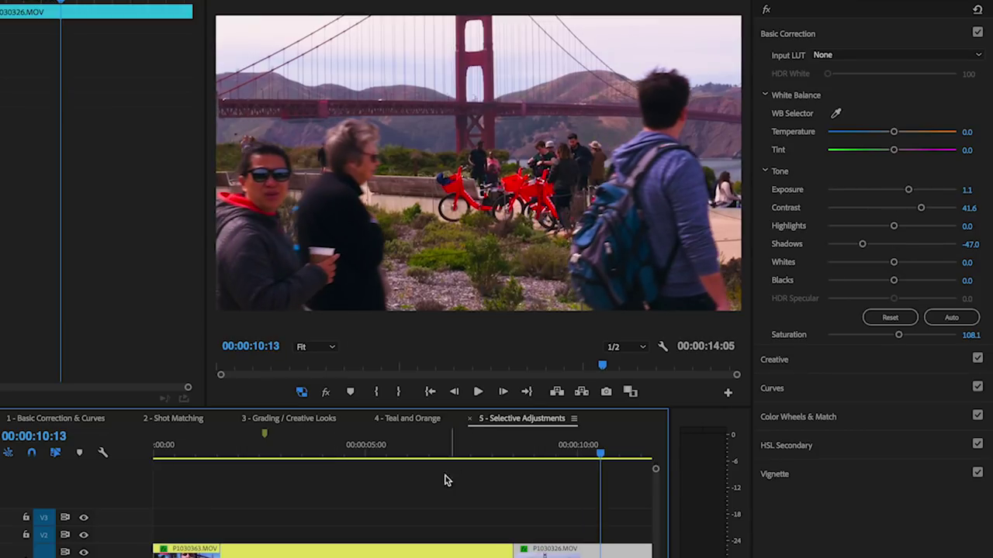
# Add red control points to the Hue Saturation Curves wheel and pull the middle one inward to desaturate the red bikes.
pyautogui.scroll(-2, 425, 519)
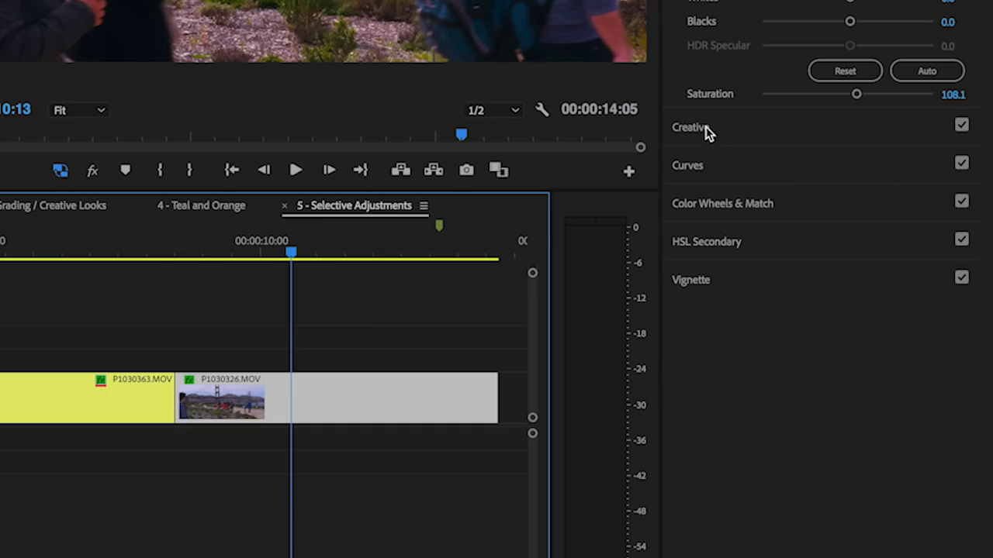
pyautogui.click(698, 128)
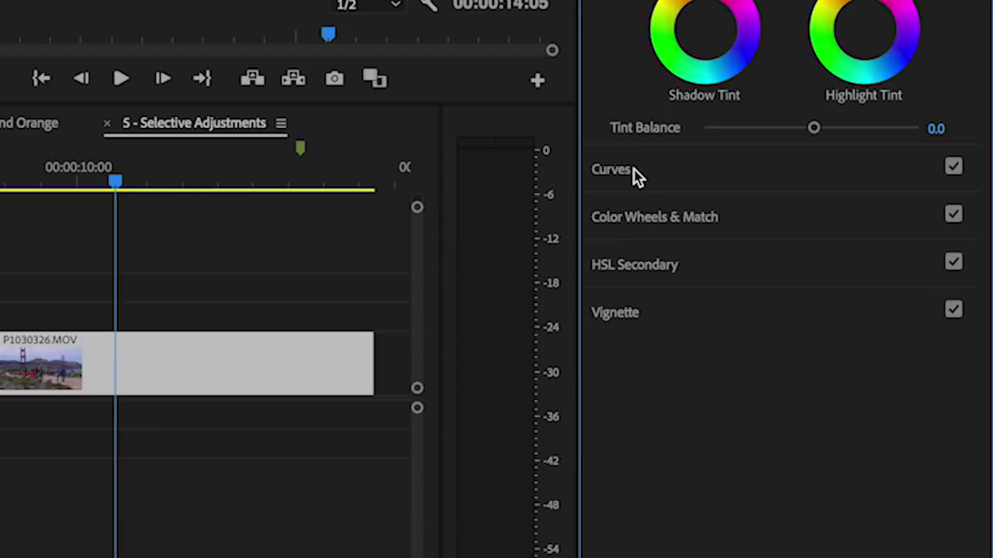
pyautogui.click(703, 243)
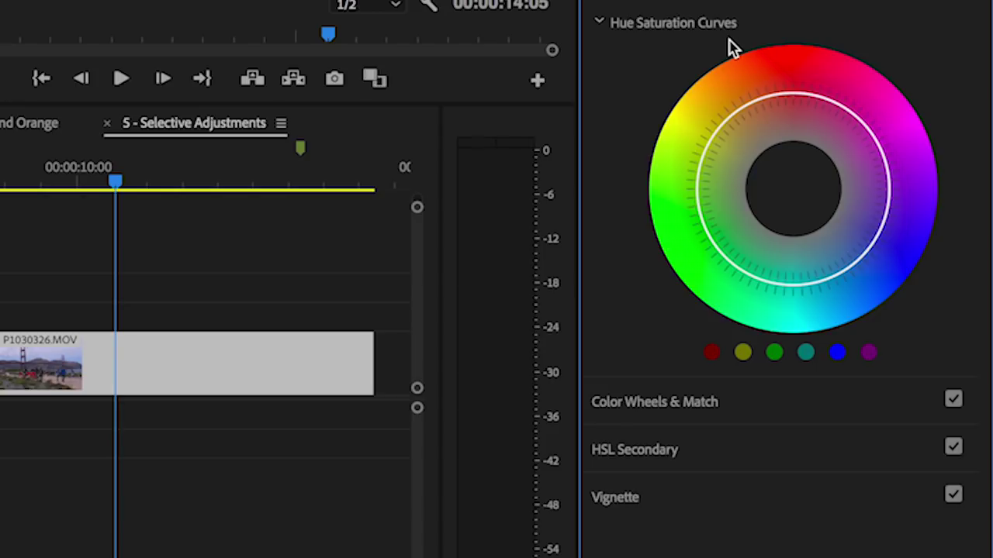
pyautogui.click(712, 353)
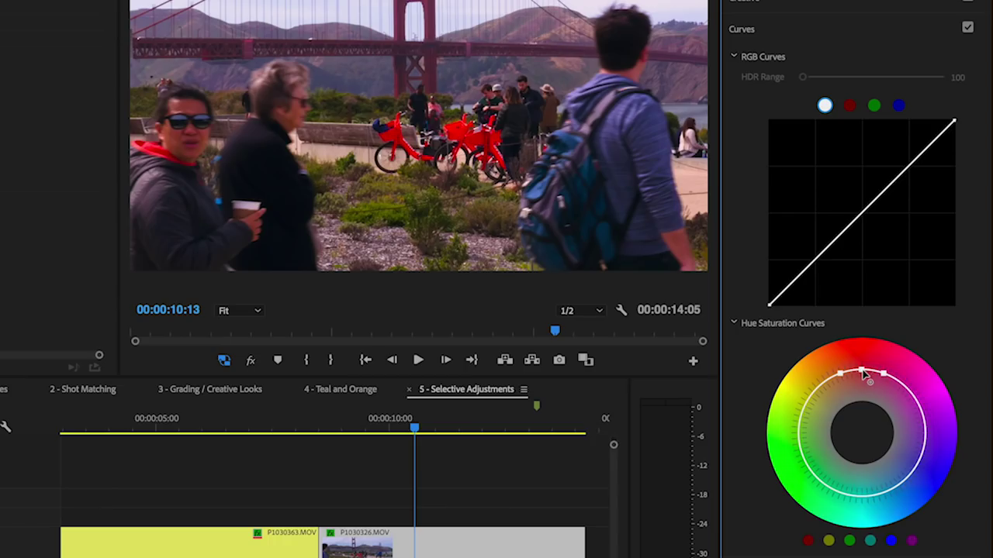
pyautogui.moveTo(863, 373); pyautogui.dragTo(862, 387)
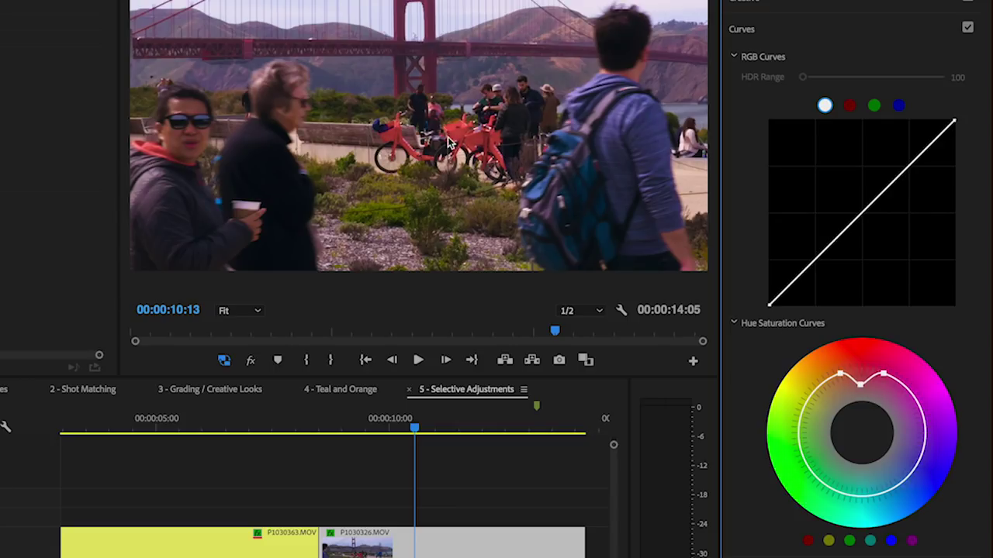
# Compare the shot with the Curves section disabled and enabled, and reset the Hue Saturation curve.
pyautogui.click(967, 29)
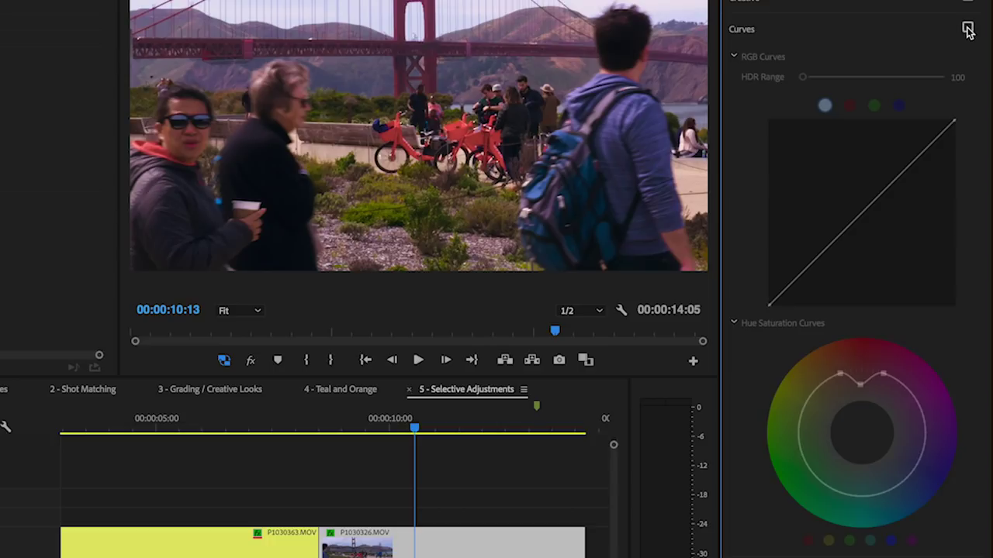
pyautogui.click(967, 29)
pyautogui.click(968, 29)
pyautogui.click(967, 29)
pyautogui.click(968, 30)
pyautogui.click(967, 29)
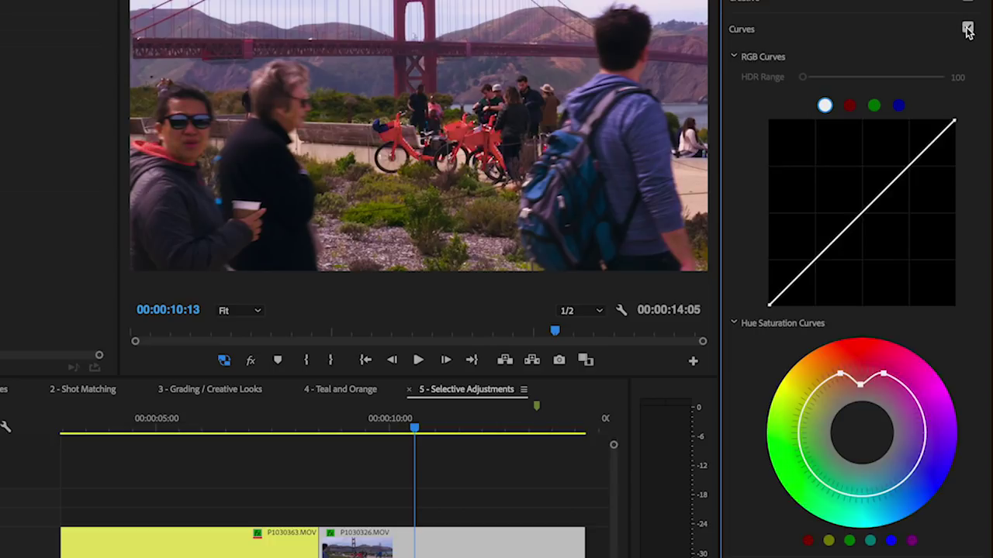
pyautogui.click(967, 30)
pyautogui.click(967, 29)
pyautogui.click(967, 29)
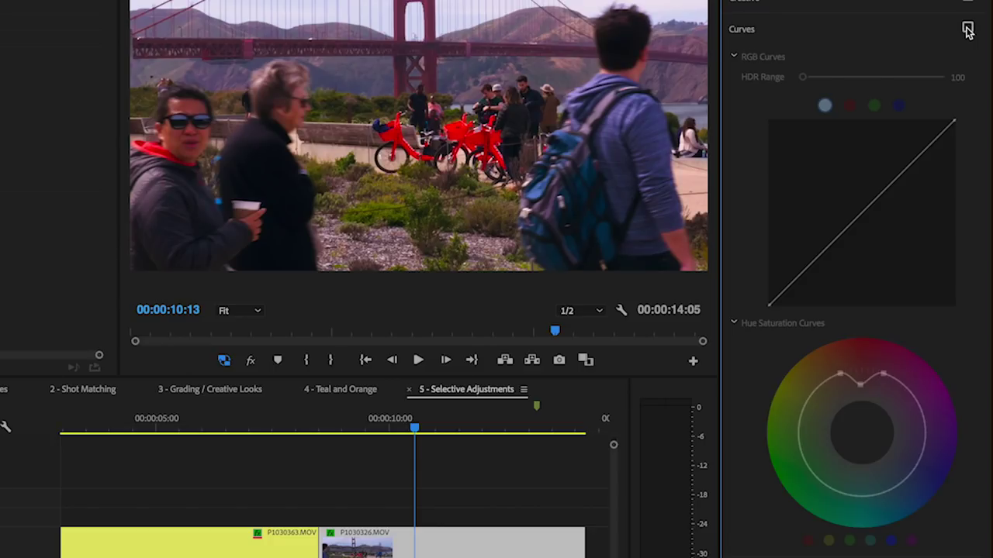
pyautogui.click(967, 30)
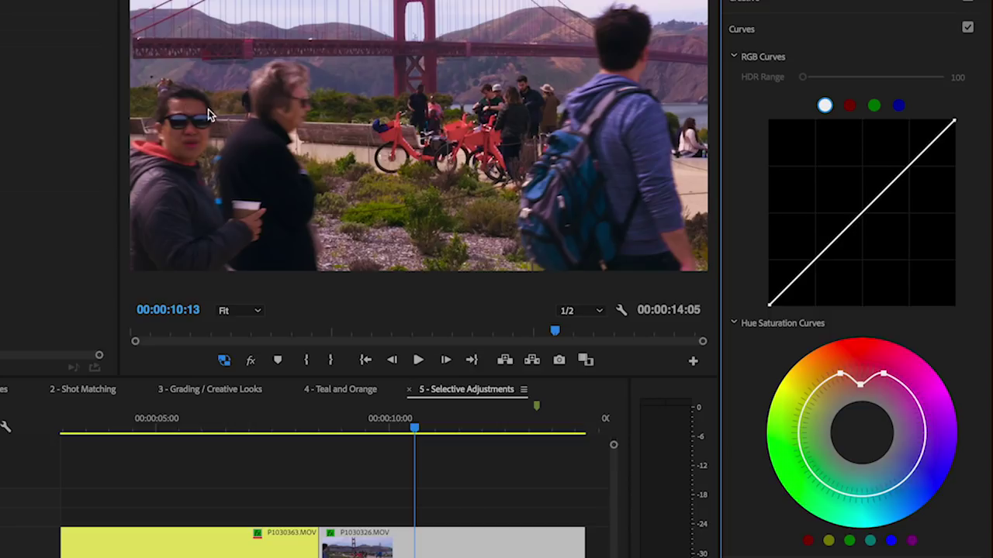
pyautogui.click(967, 30)
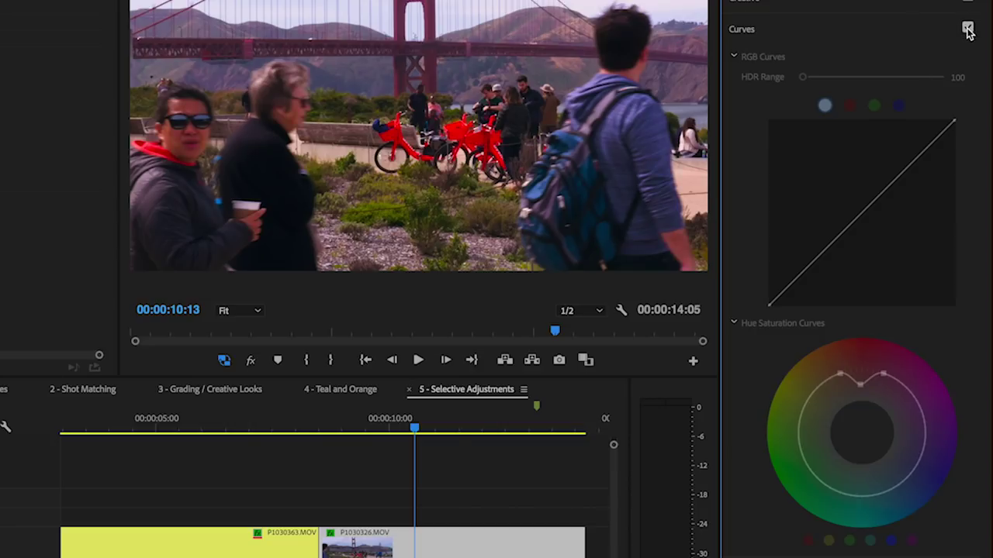
pyautogui.click(967, 30)
pyautogui.click(967, 30)
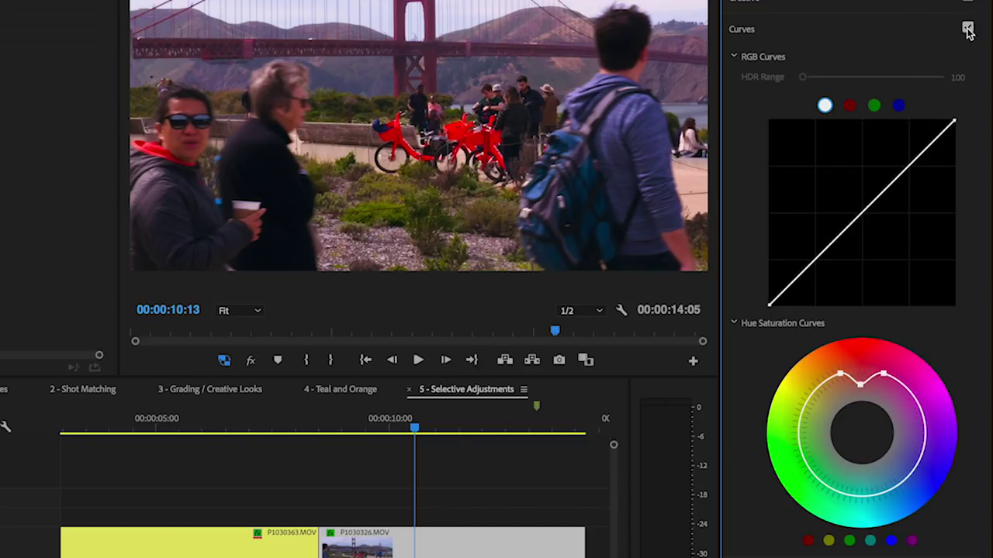
pyautogui.click(967, 29)
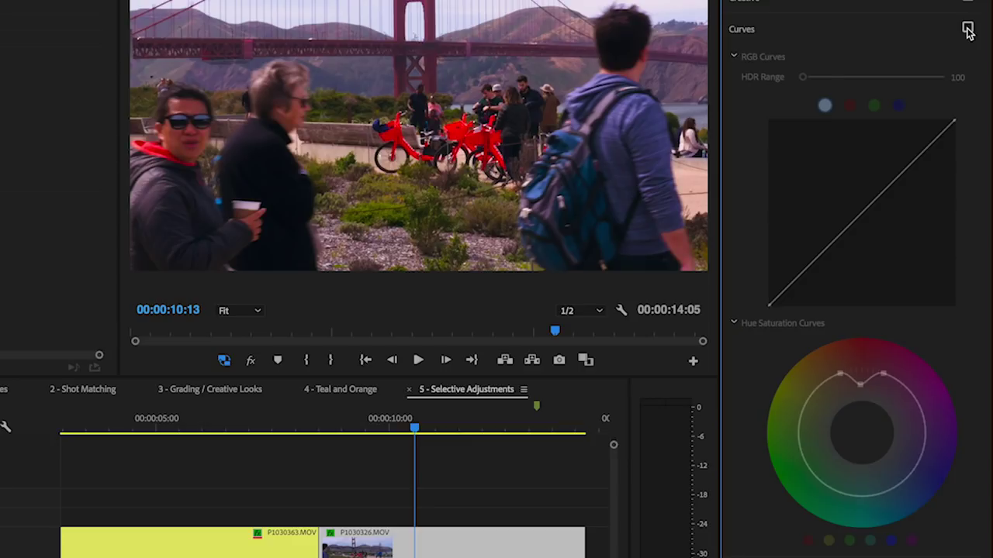
pyautogui.click(967, 29)
pyautogui.click(967, 29)
pyautogui.click(967, 30)
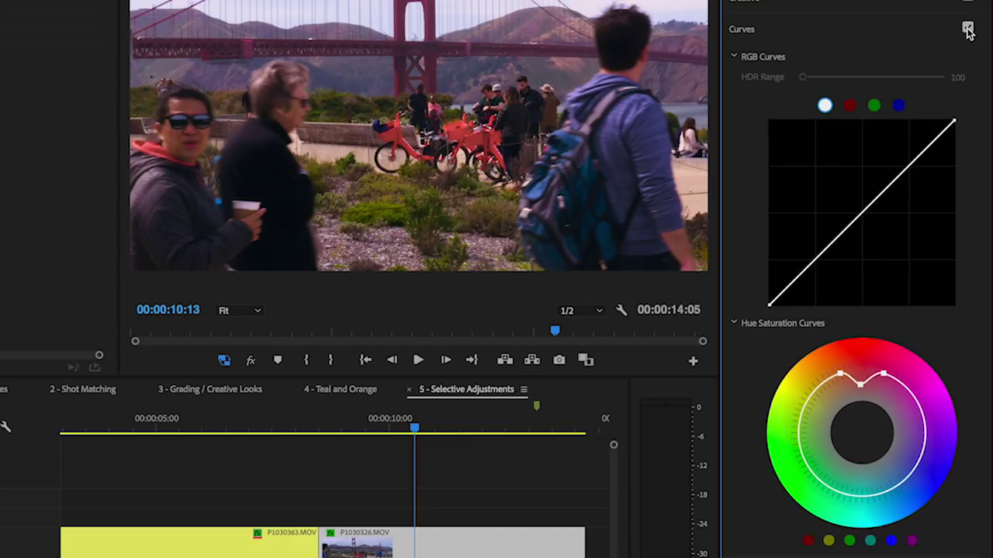
pyautogui.doubleClick(861, 390)
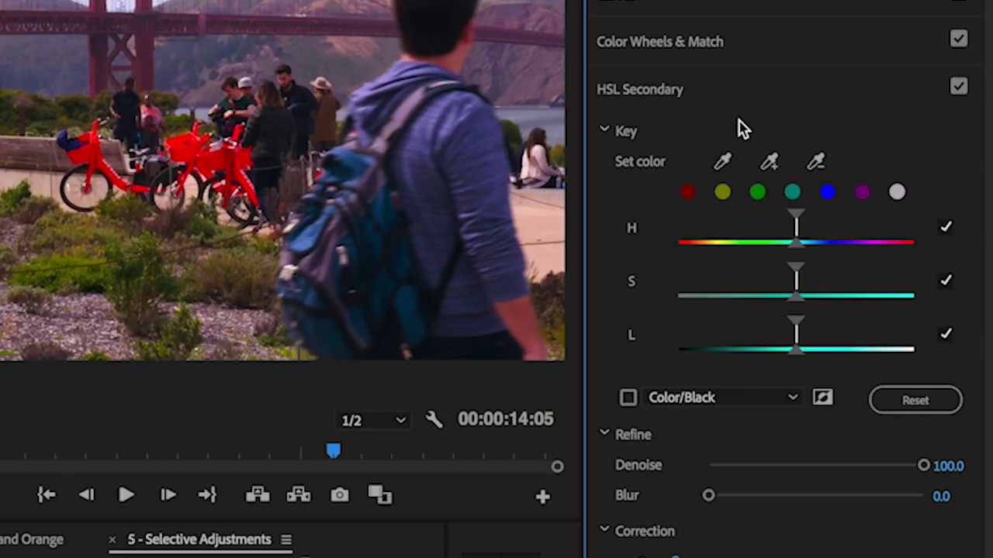
# Sample the red of the bikes as the HSL Secondary key color, and reset the H, S and L ranges.
pyautogui.click(721, 162)
pyautogui.click(188, 153)
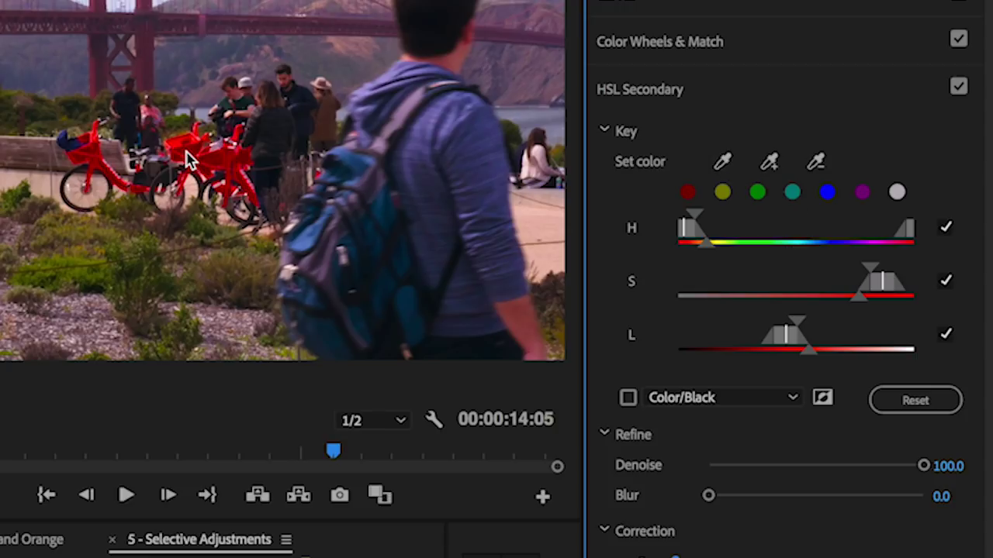
pyautogui.scroll(-1, 784, 311)
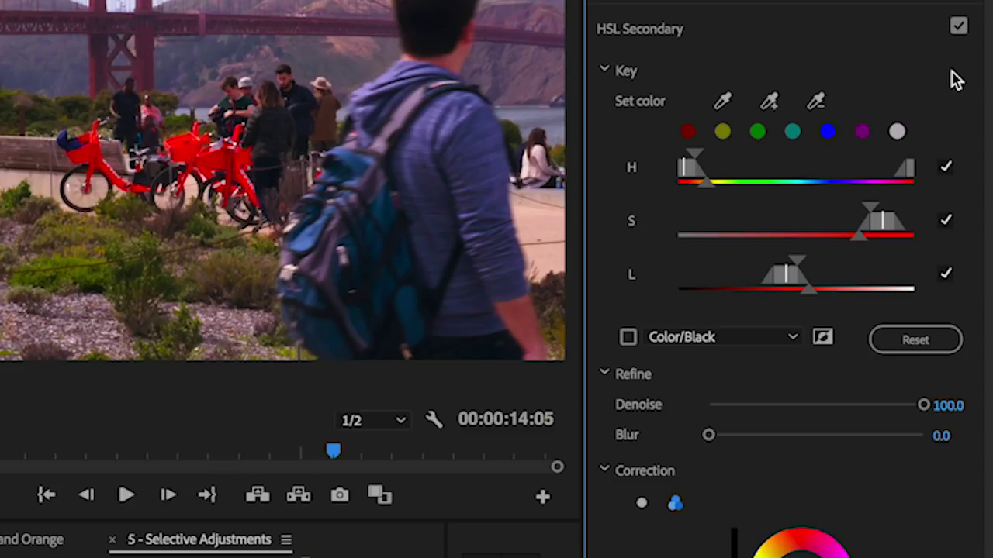
pyautogui.doubleClick(899, 171)
pyautogui.doubleClick(876, 222)
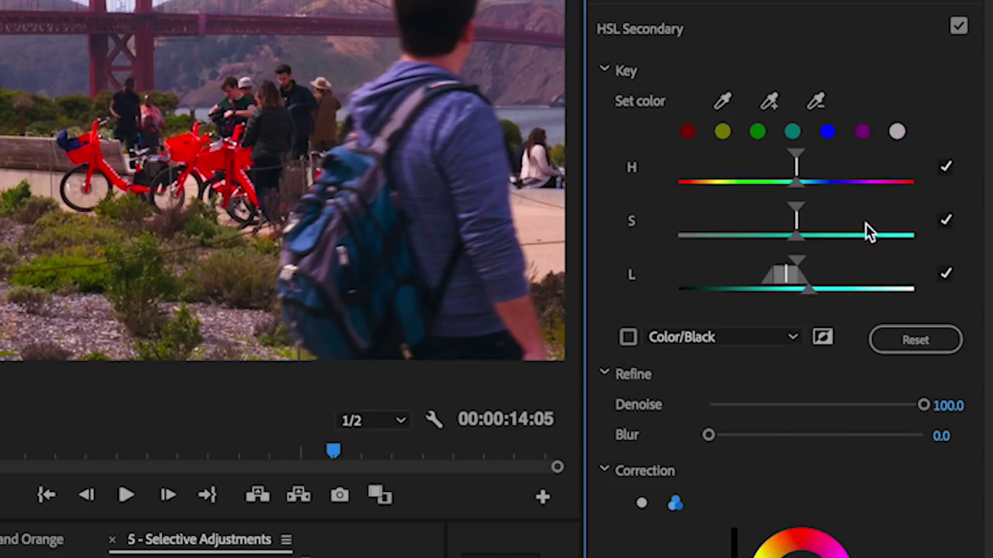
pyautogui.doubleClick(802, 273)
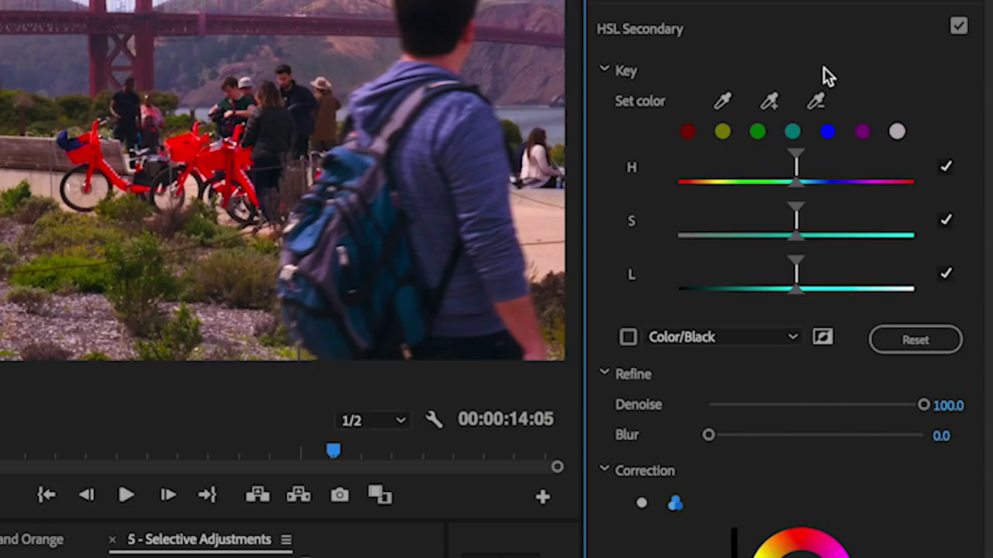
# Key the bikes' red in HSL Secondary with the Set color eyedropper and check the selection in the Color/Black mask view.
pyautogui.click(721, 101)
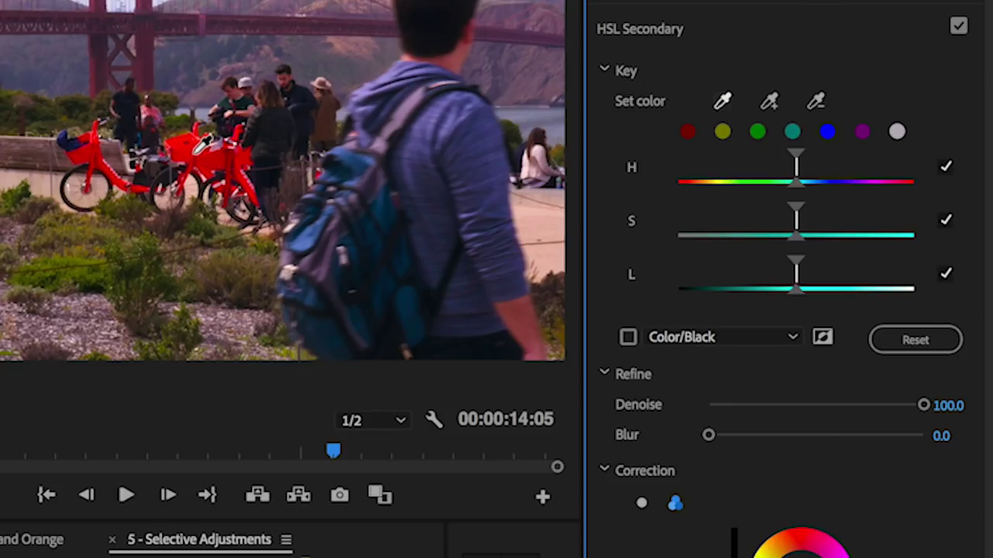
pyautogui.click(187, 150)
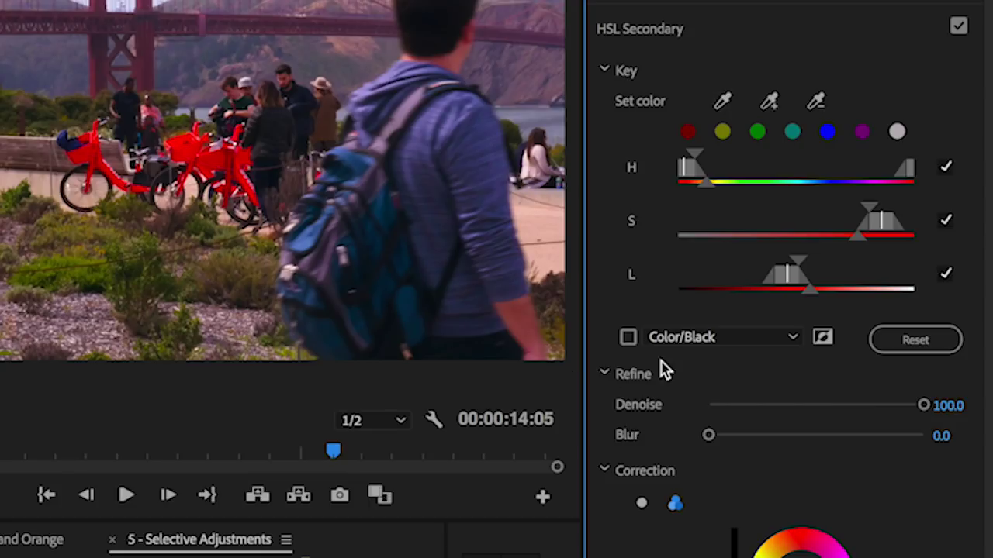
pyautogui.click(628, 338)
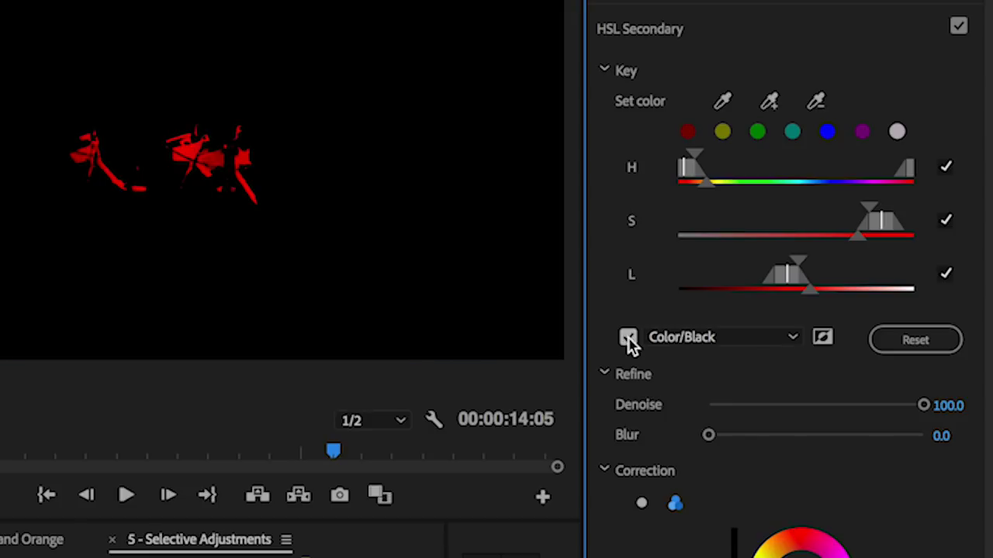
pyautogui.click(628, 338)
pyautogui.click(628, 338)
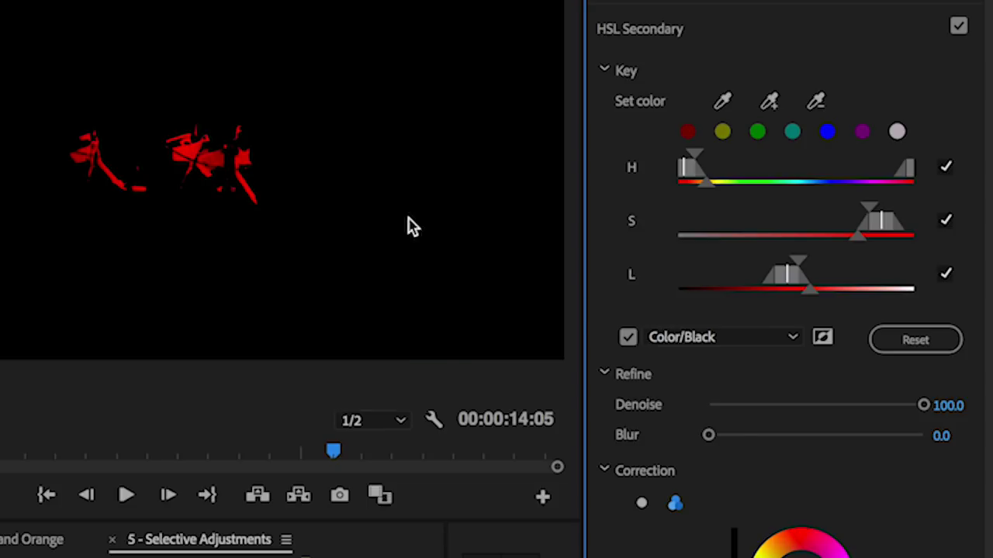
pyautogui.click(628, 338)
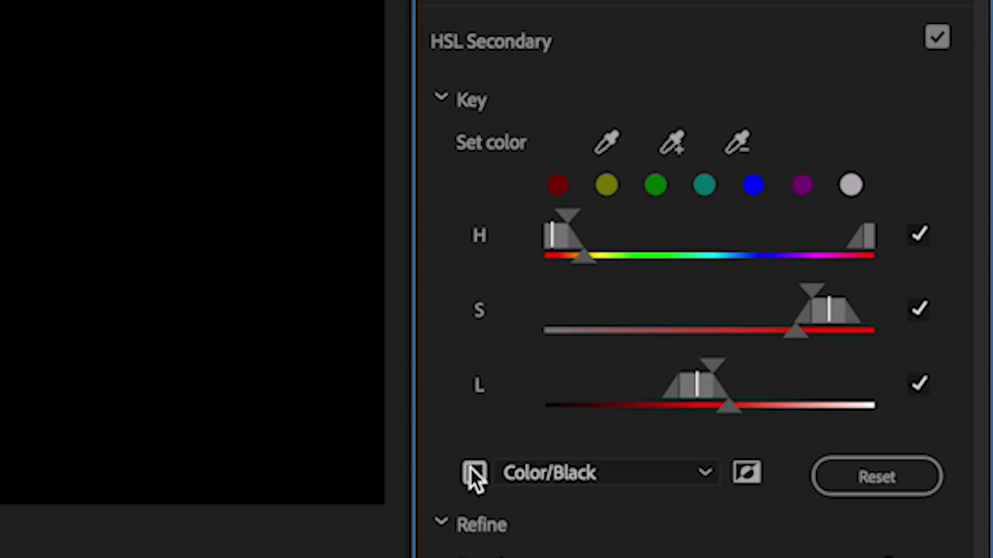
pyautogui.click(474, 473)
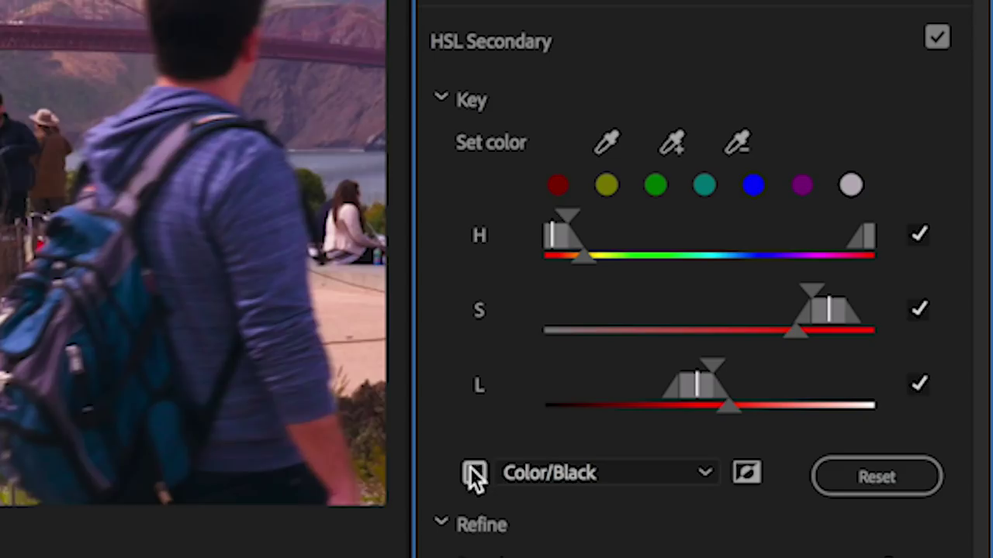
# Add further red areas of the bikes to the HSL Secondary key and check the extended selection in the Color/Black mask view.
pyautogui.click(677, 138)
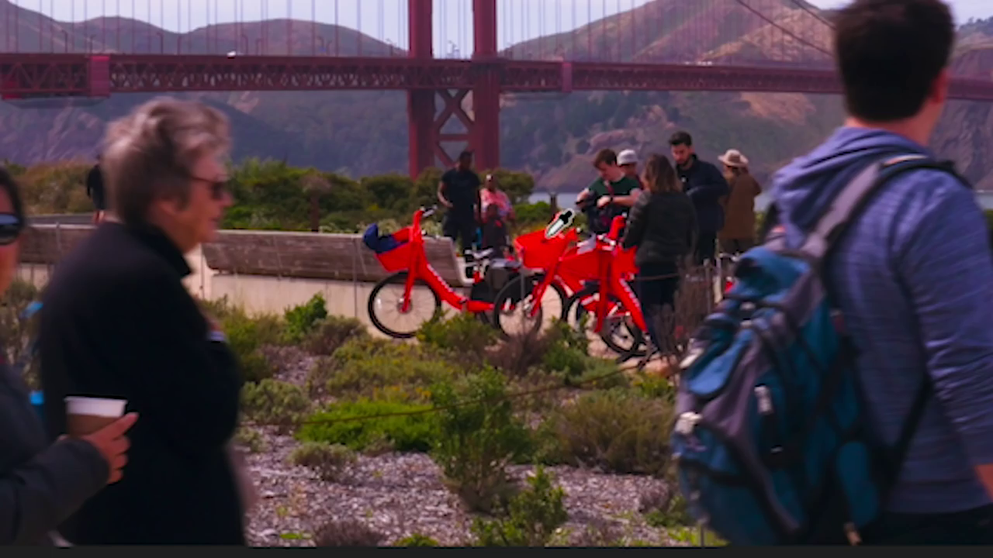
pyautogui.moveTo(552, 224)
pyautogui.mouseDown()
pyautogui.moveTo(538, 228)
pyautogui.moveTo(561, 253)
pyautogui.mouseUp()
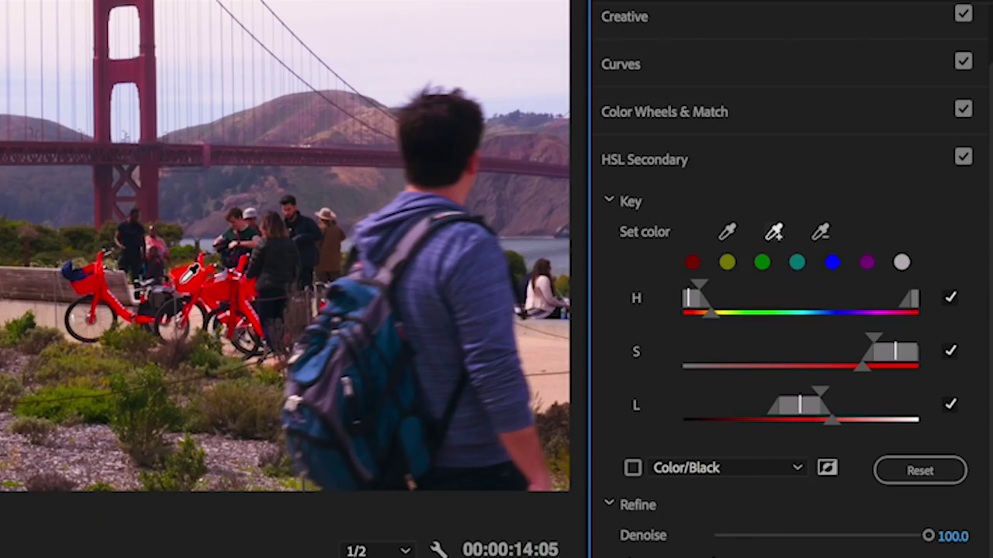
pyautogui.moveTo(203, 281)
pyautogui.mouseDown()
pyautogui.moveTo(249, 289)
pyautogui.moveTo(247, 314)
pyautogui.mouseUp()
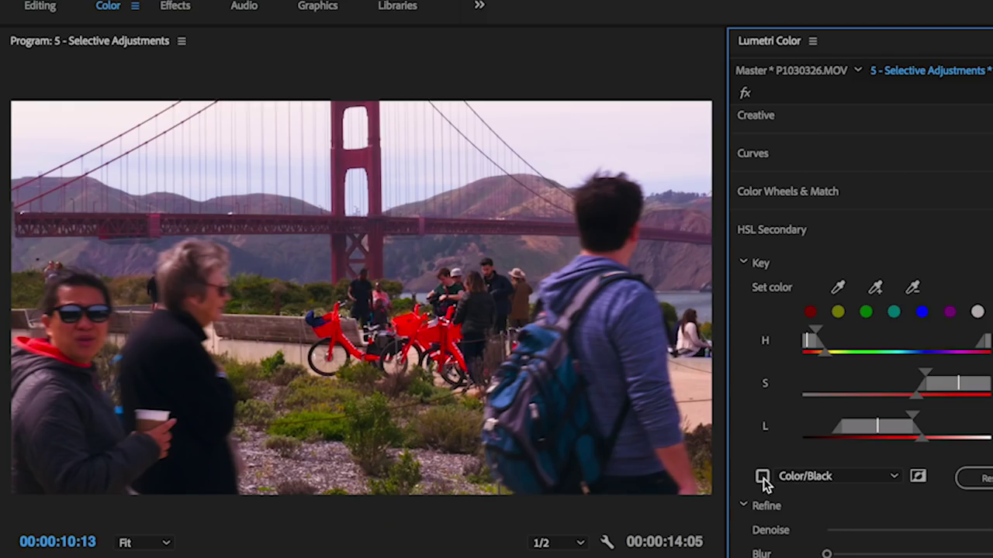
pyautogui.click(762, 476)
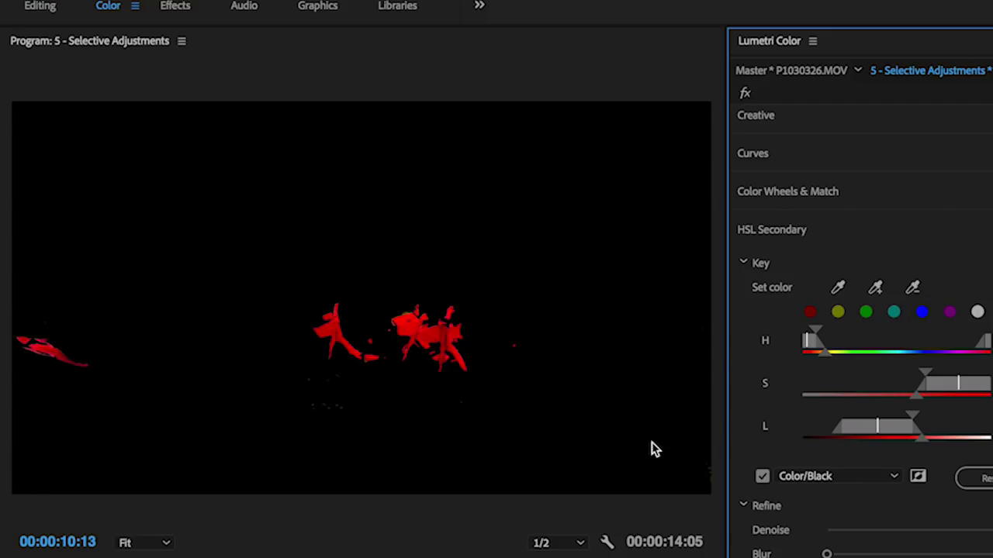
pyautogui.click(762, 476)
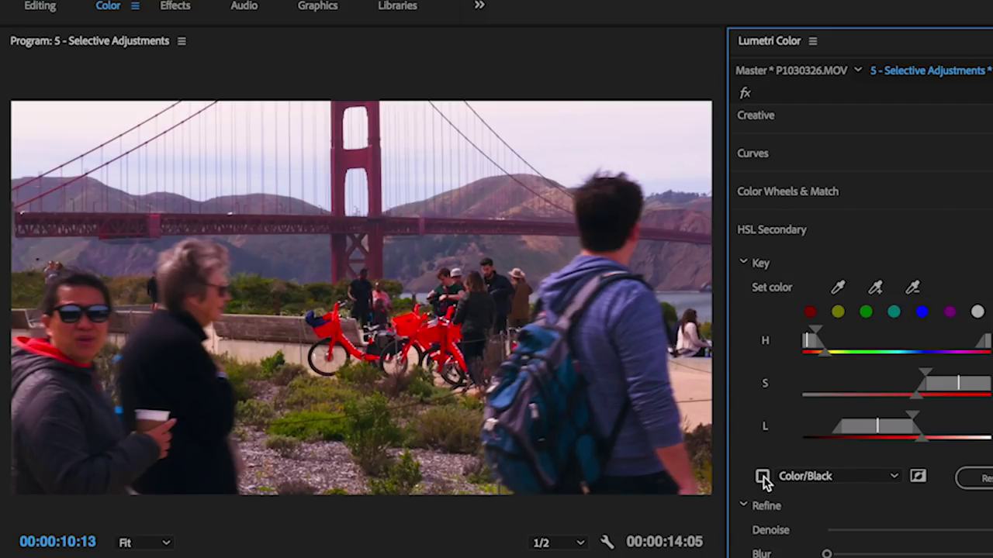
pyautogui.click(763, 476)
pyautogui.click(762, 476)
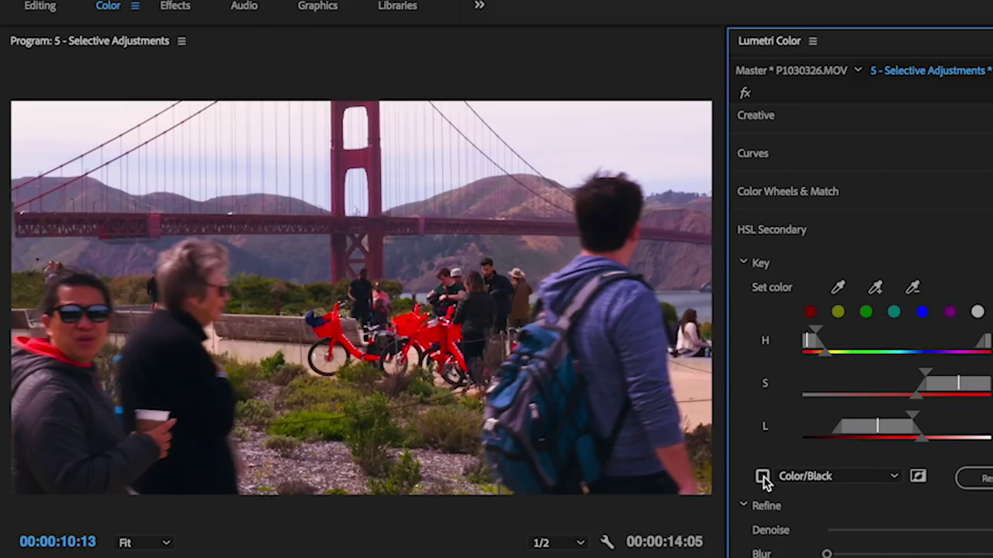
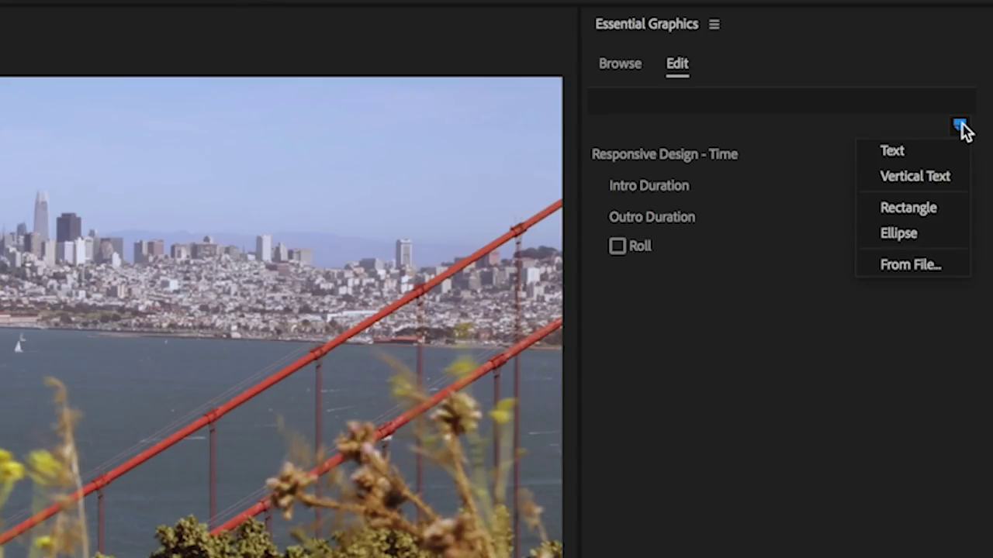
# Add a rectangle shape layer in the 6 - Fancy Tricks sequence and stretch it over the whole video frame.
pyautogui.click(919, 218)
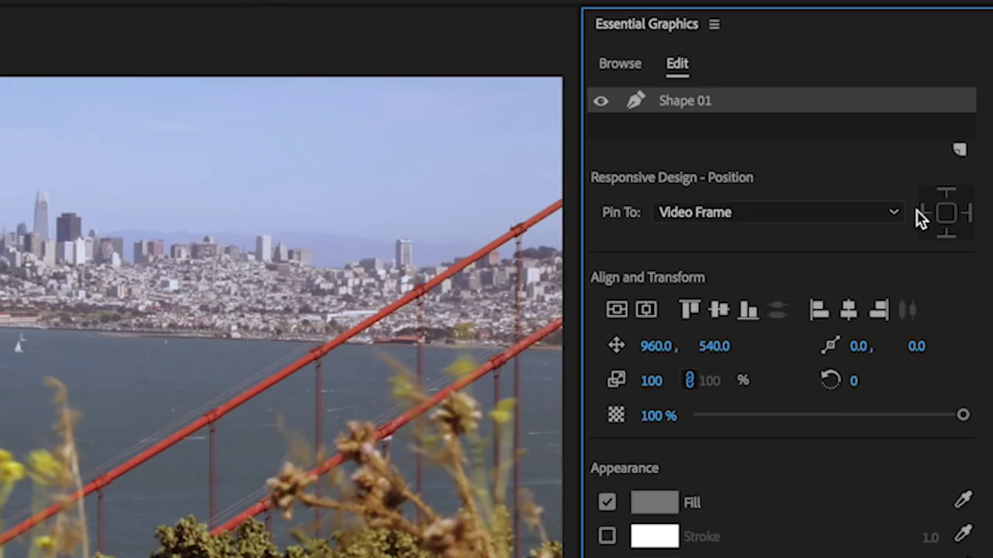
pyautogui.moveTo(155, 194); pyautogui.dragTo(799, 535)
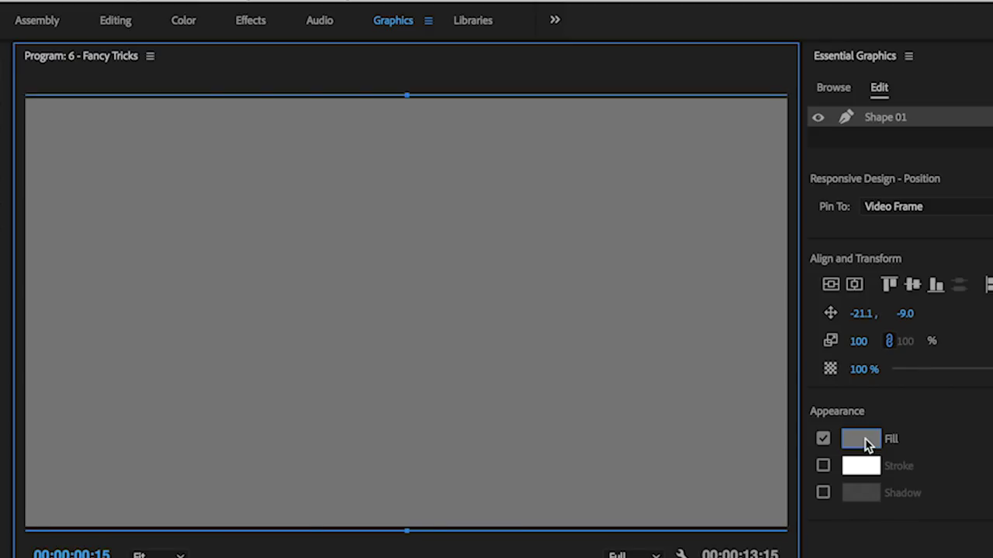
# Change the shape's fill from solid to a linear gradient and make its start color stop a fully saturated blue.
pyautogui.click(730, 370)
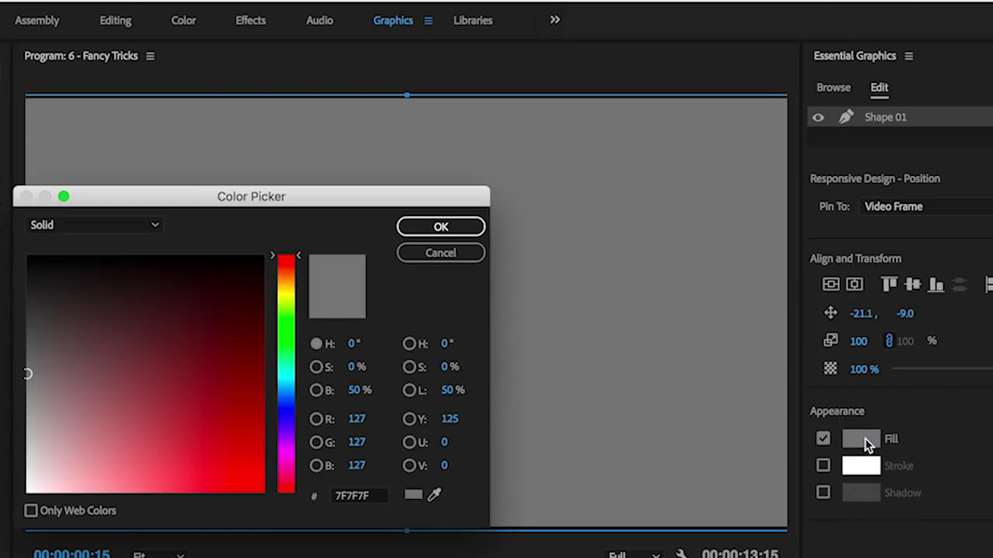
pyautogui.click(125, 228)
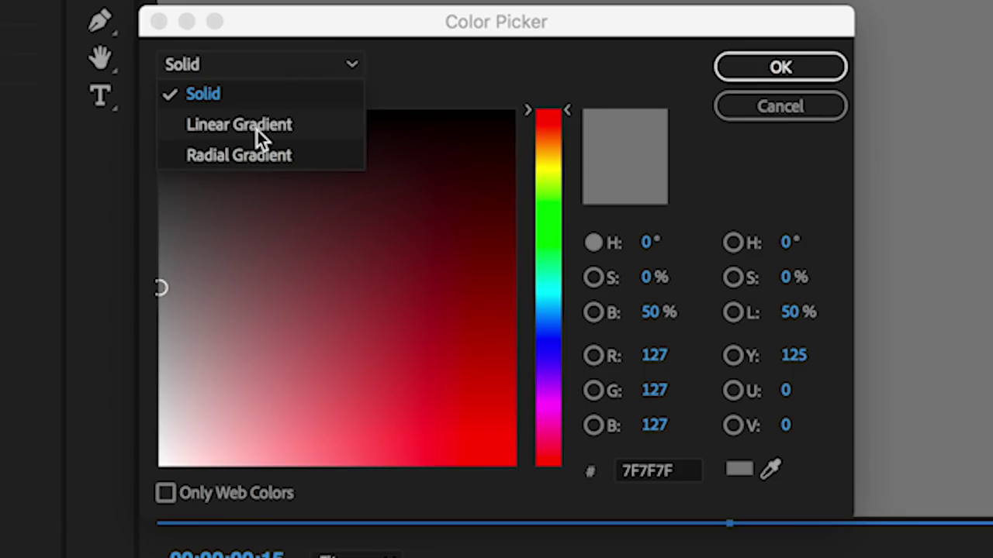
pyautogui.click(94, 266)
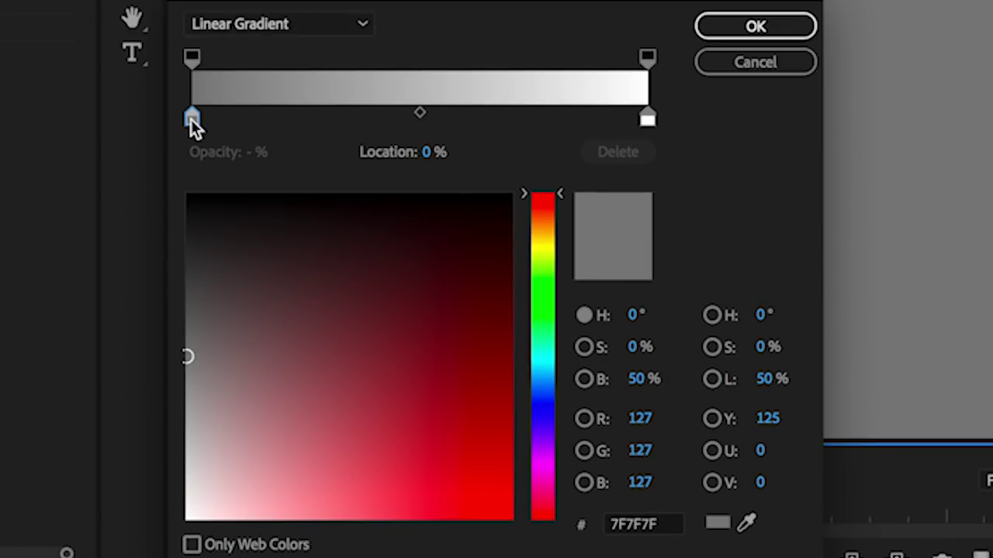
pyautogui.click(547, 408)
pyautogui.moveTo(438, 505); pyautogui.dragTo(493, 539)
pyautogui.moveTo(561, 411); pyautogui.dragTo(561, 410)
# Make the gradient's end color stop light blue A3C4FF with 0% opacity at that end, and apply the fill.
pyautogui.click(648, 119)
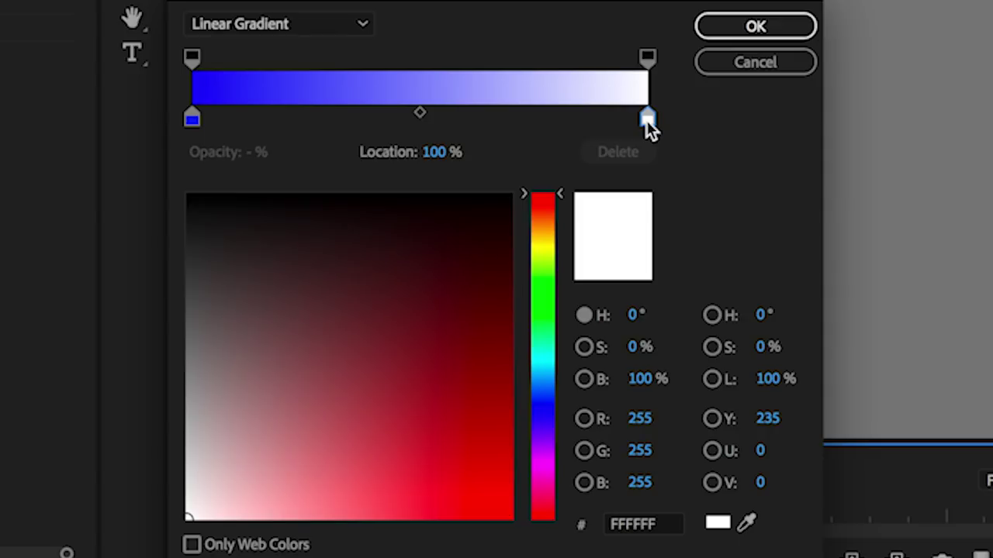
pyautogui.moveTo(549, 390); pyautogui.dragTo(548, 391)
pyautogui.moveTo(429, 519); pyautogui.dragTo(304, 520)
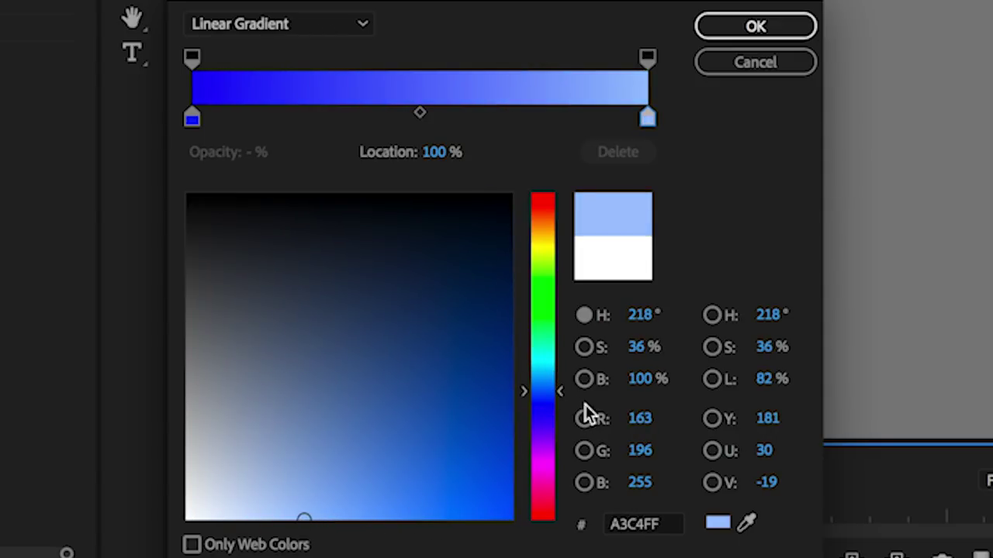
pyautogui.click(648, 59)
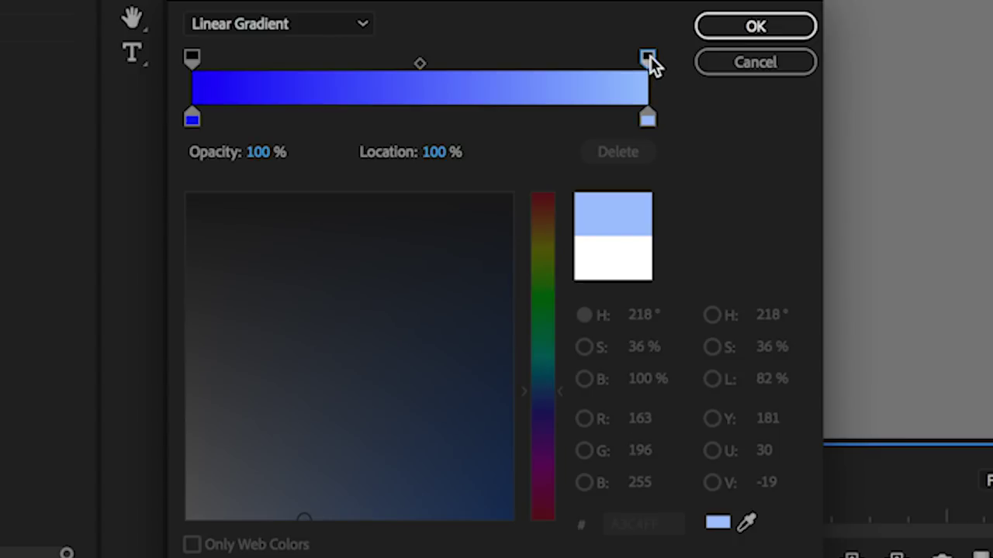
pyautogui.moveTo(263, 153); pyautogui.dragTo(11, 168)
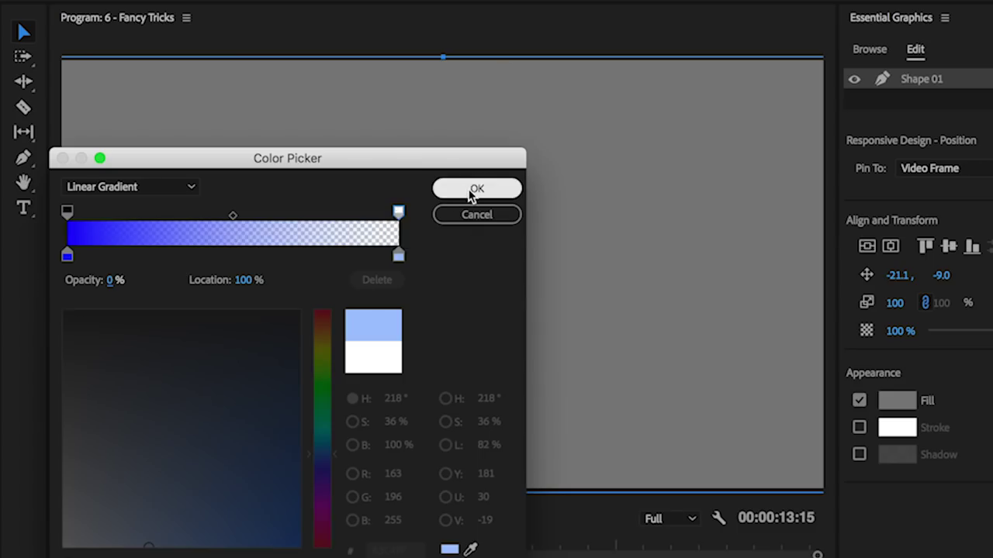
pyautogui.click(468, 190)
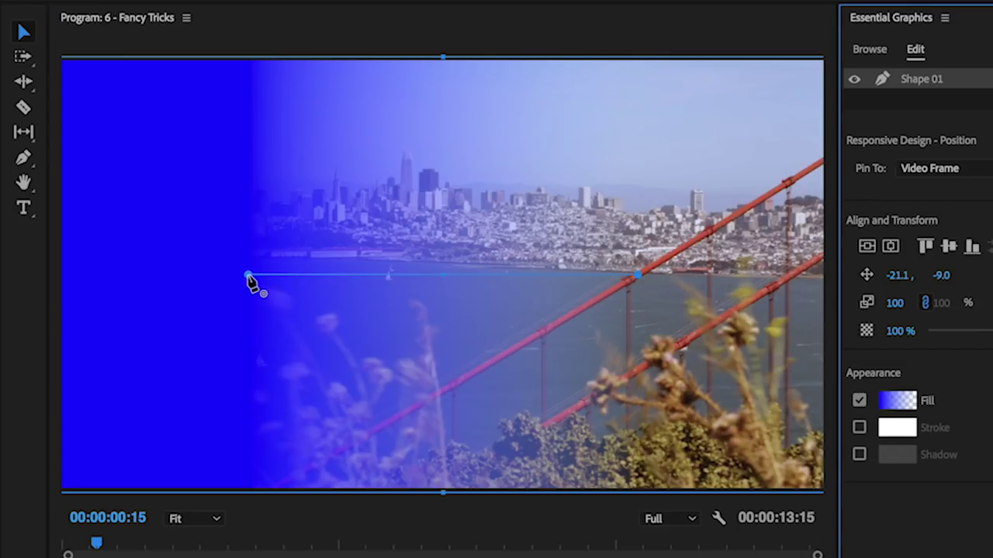
# Run the gradient vertically from the frame's upper edge down to the shoreline, and set the graphic's blend mode to Overlay.
pyautogui.moveTo(250, 277); pyautogui.dragTo(454, 71)
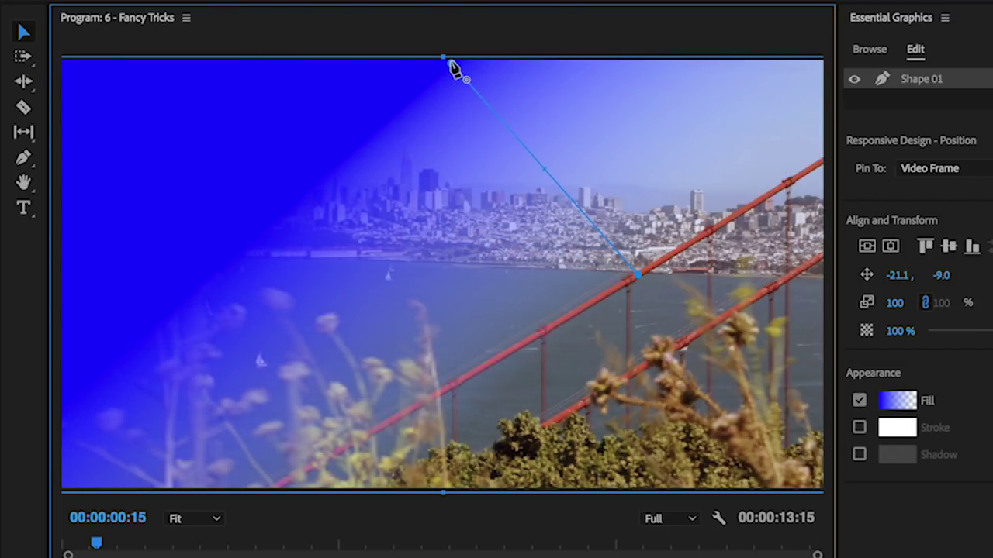
pyautogui.moveTo(638, 278); pyautogui.dragTo(453, 298)
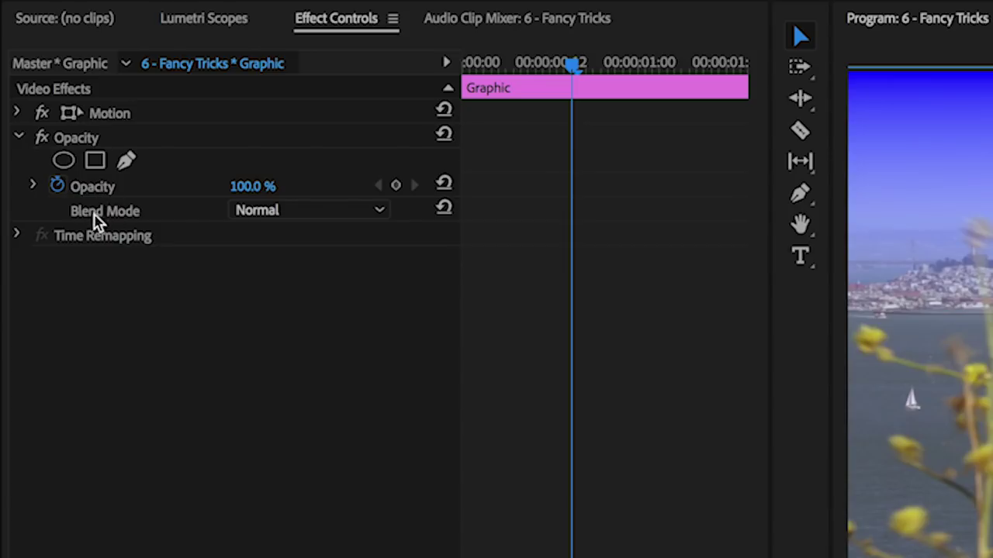
pyautogui.click(294, 214)
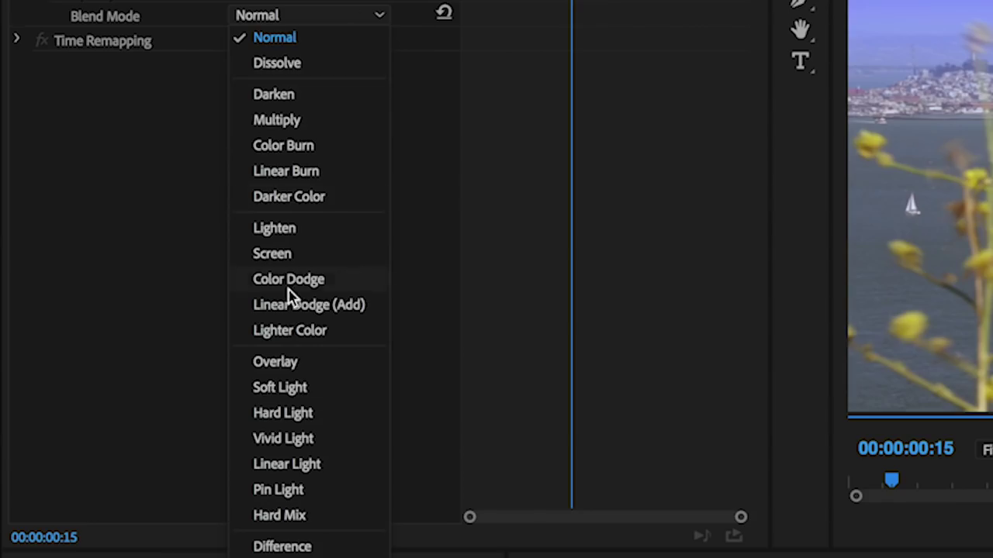
pyautogui.click(285, 368)
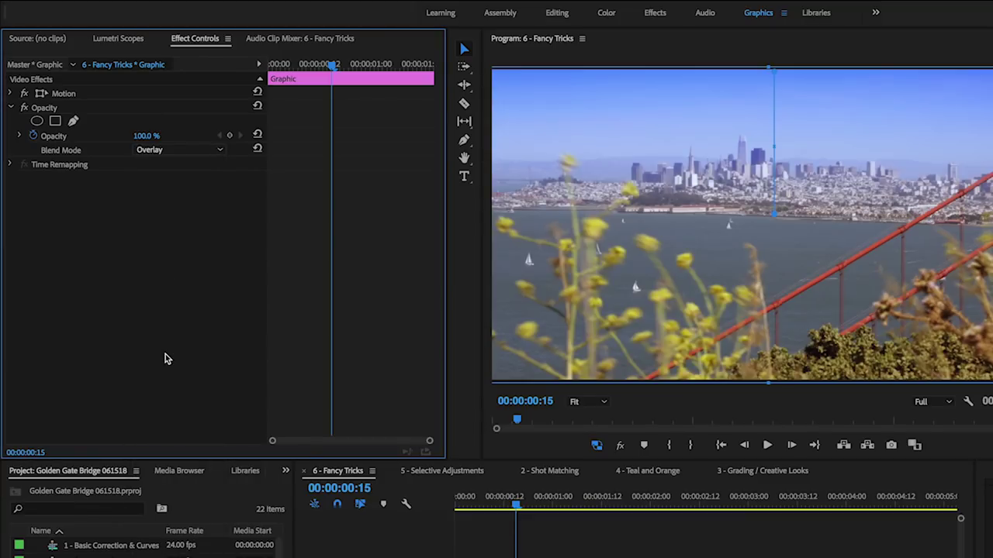
# Shorten the sky gradient by moving its start point slightly down and its end point up onto the city skyline.
pyautogui.click(776, 79)
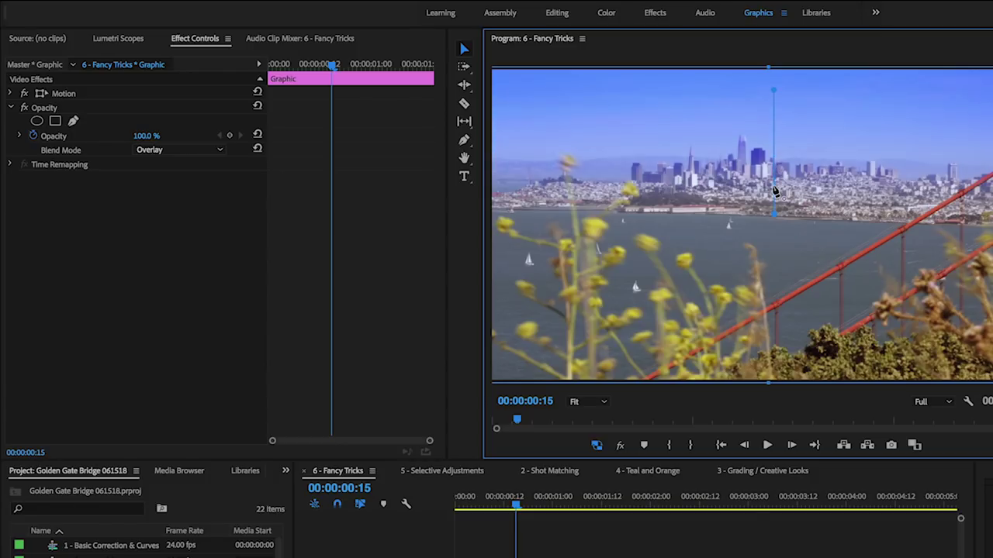
pyautogui.moveTo(775, 184)
pyautogui.mouseDown()
pyautogui.moveTo(773, 217)
pyautogui.moveTo(772, 191)
pyautogui.mouseUp()
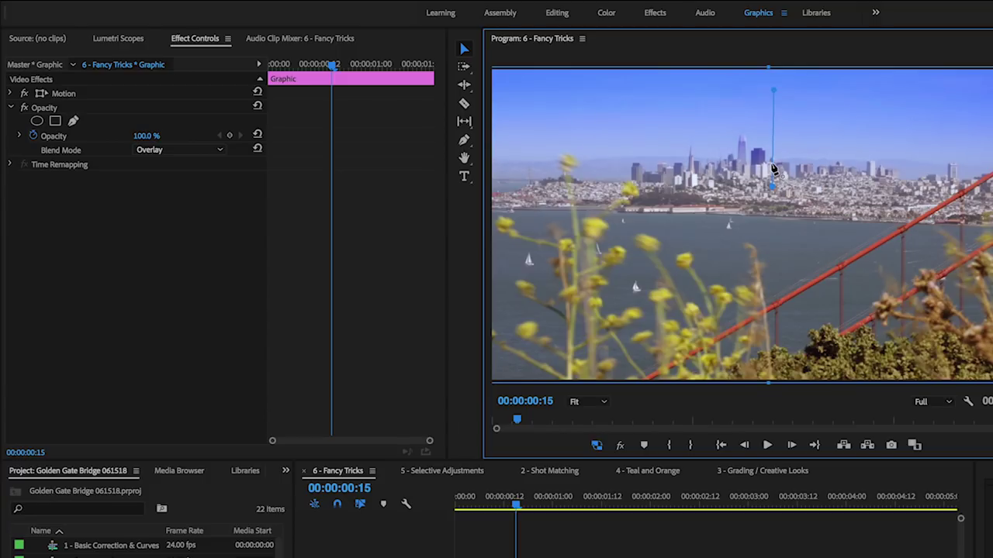
# Place the first prepared Blue Grad graphic on V2 directly above the P1030342.MOV clip.
pyautogui.click(559, 545)
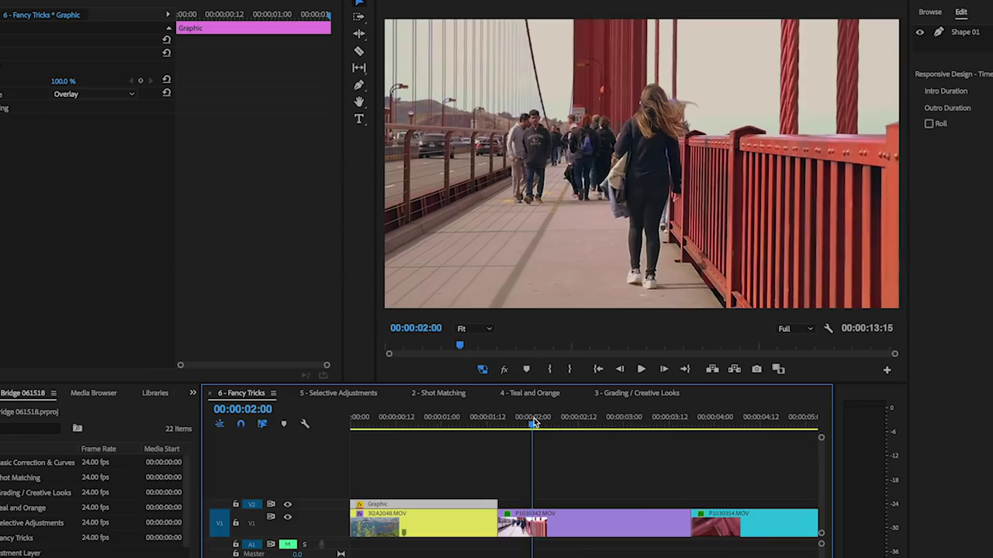
pyautogui.moveTo(532, 419); pyautogui.dragTo(569, 421)
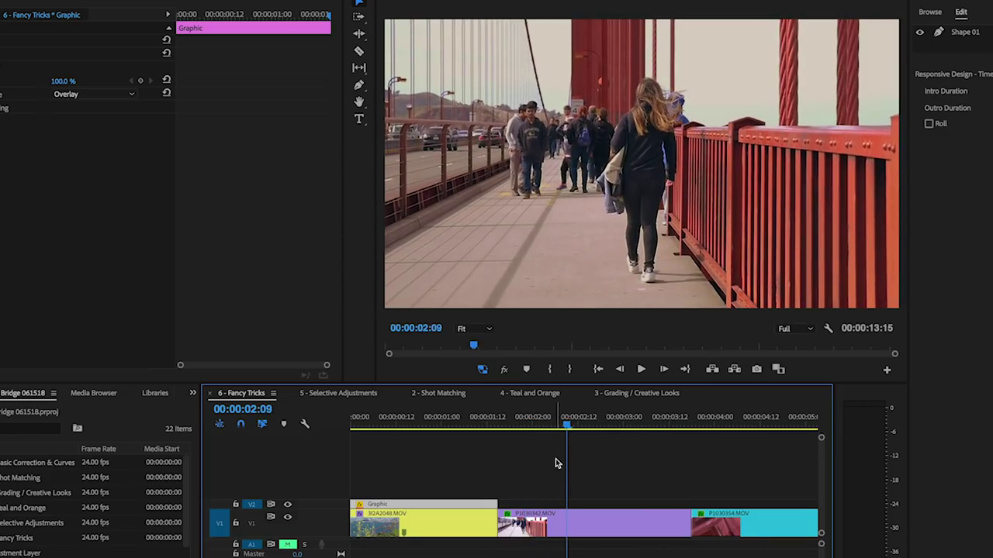
pyautogui.scroll(-1, 555, 458)
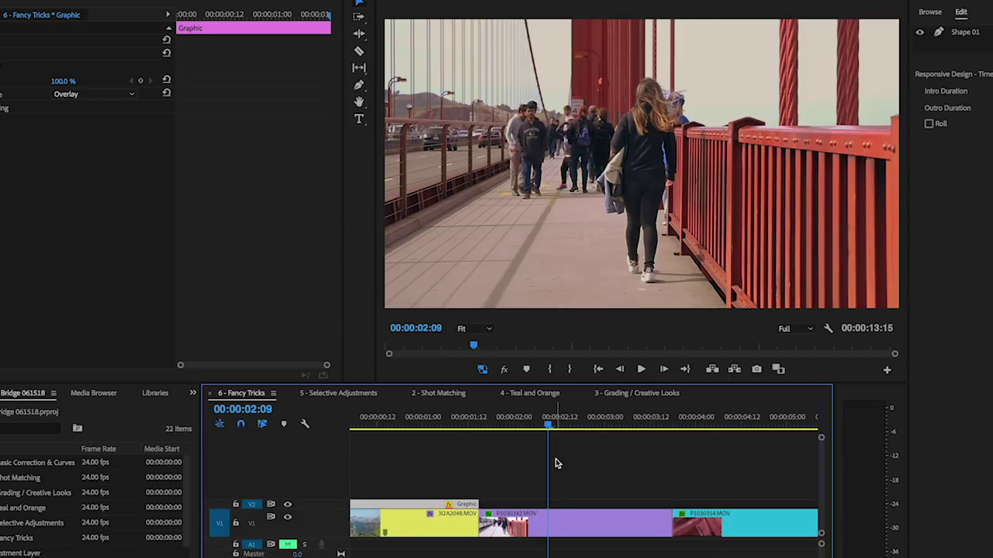
pyautogui.scroll(-3, 555, 459)
pyautogui.scroll(-3, 556, 458)
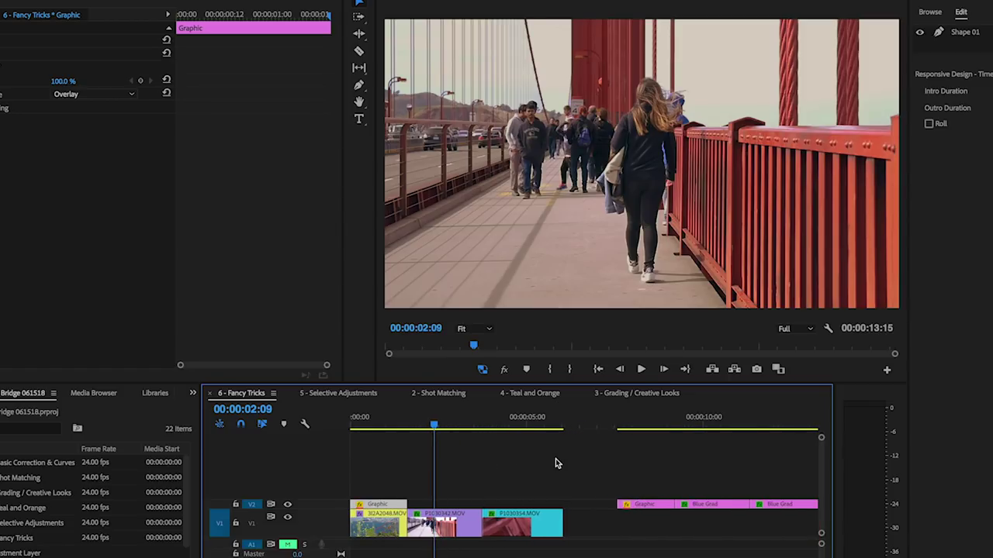
pyautogui.click(708, 506)
pyautogui.moveTo(708, 506); pyautogui.dragTo(450, 506)
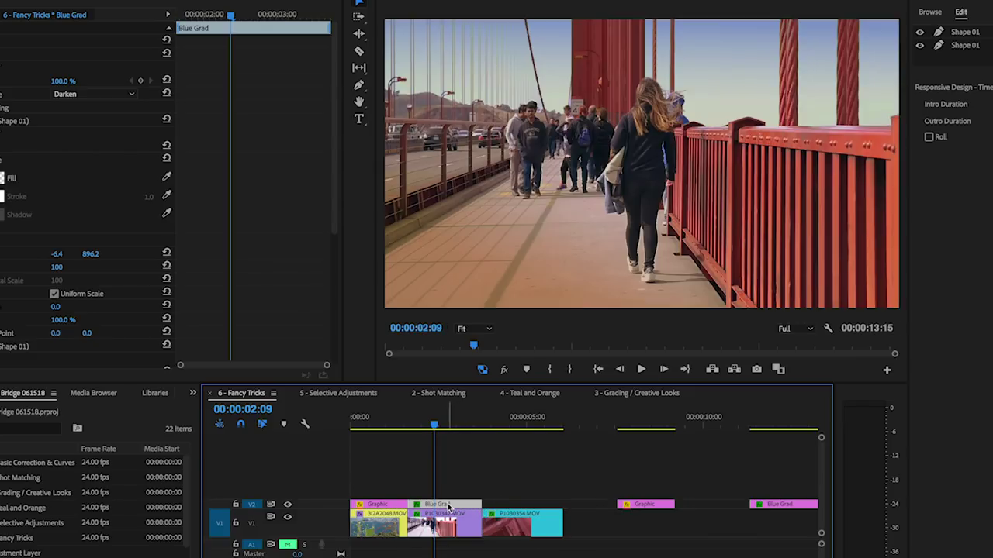
# Compare the walkway shot with and without the Blue Grad graphic by hiding and showing track V2.
pyautogui.click(439, 416)
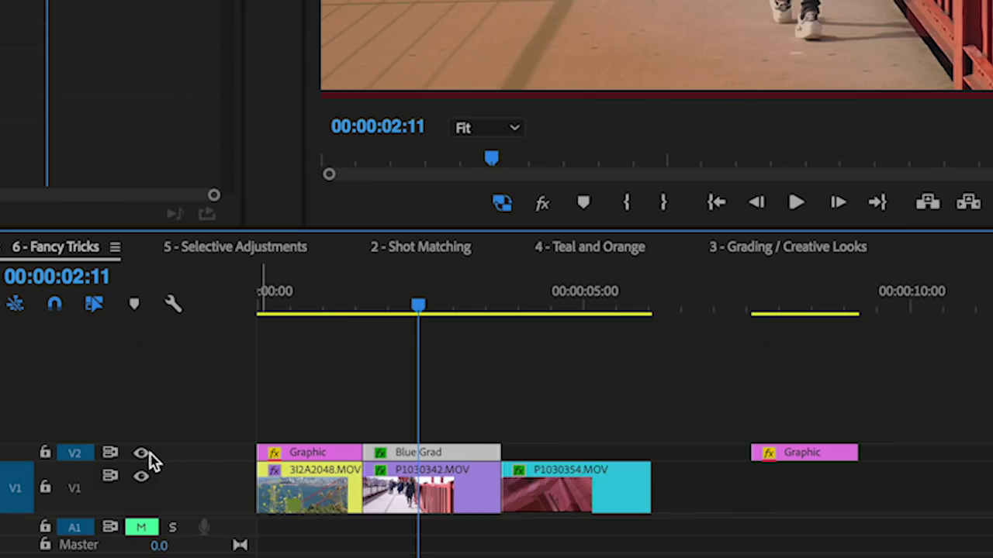
pyautogui.click(287, 505)
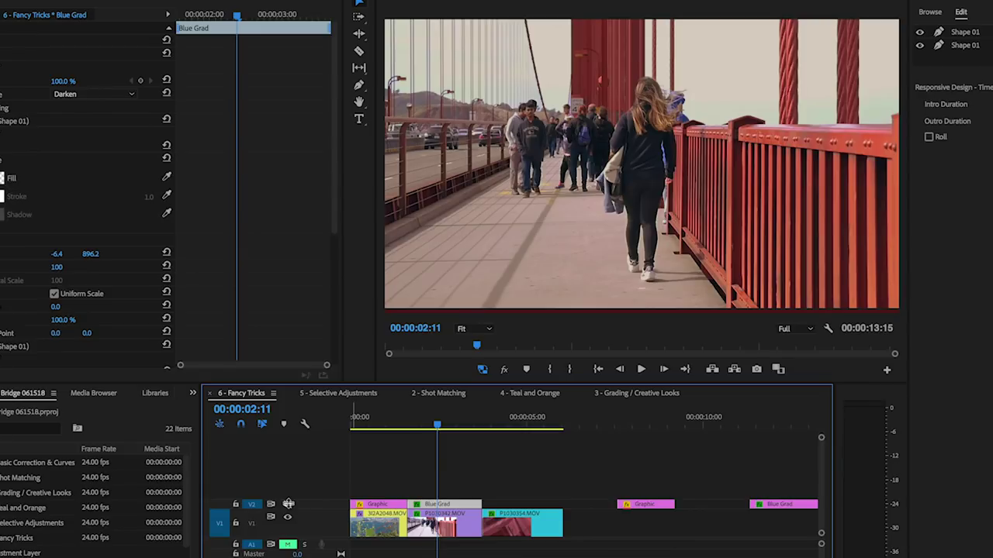
pyautogui.click(288, 506)
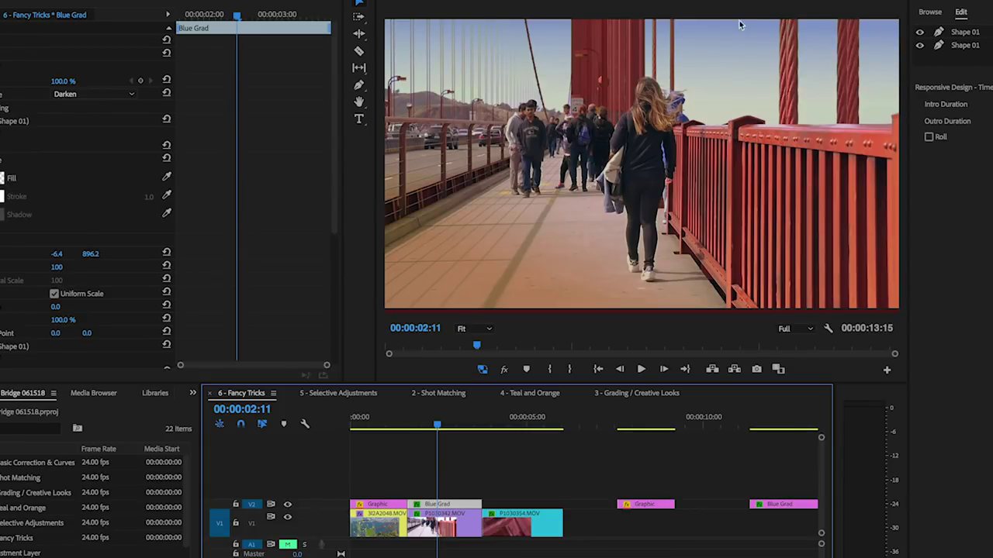
pyautogui.click(288, 517)
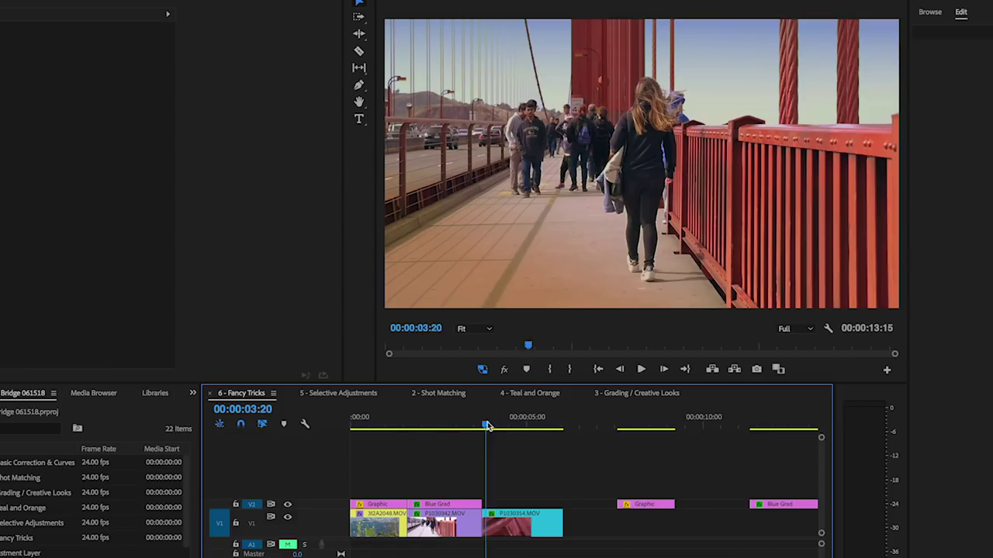
# Place the remaining Blue Grad graphic on V2 above the P1030354.MOV clip and check the tower shot at 00:00:05:03.
pyautogui.moveTo(487, 425); pyautogui.dragTo(555, 427)
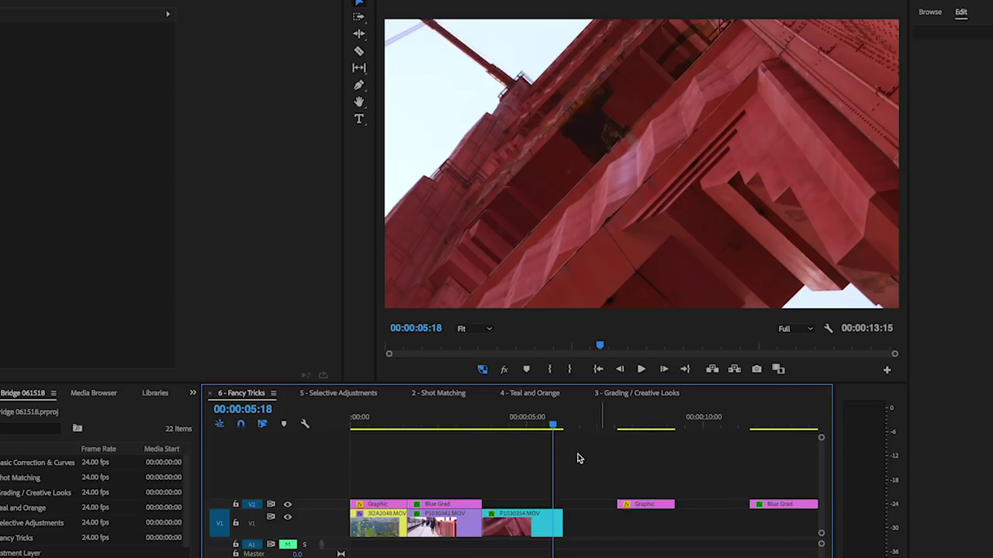
pyautogui.hscroll(2, 574, 461)
pyautogui.click(706, 425)
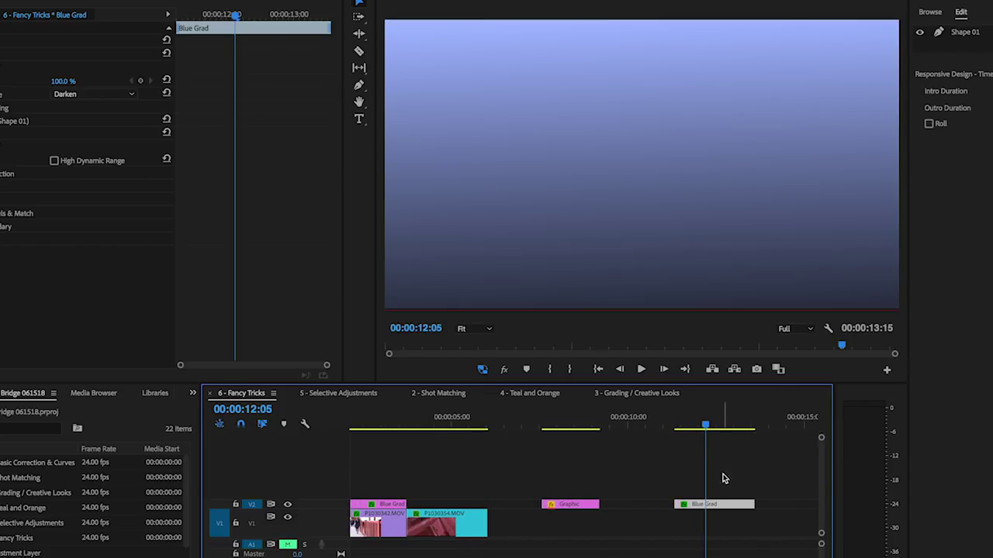
pyautogui.moveTo(688, 504); pyautogui.dragTo(425, 504)
pyautogui.click(458, 423)
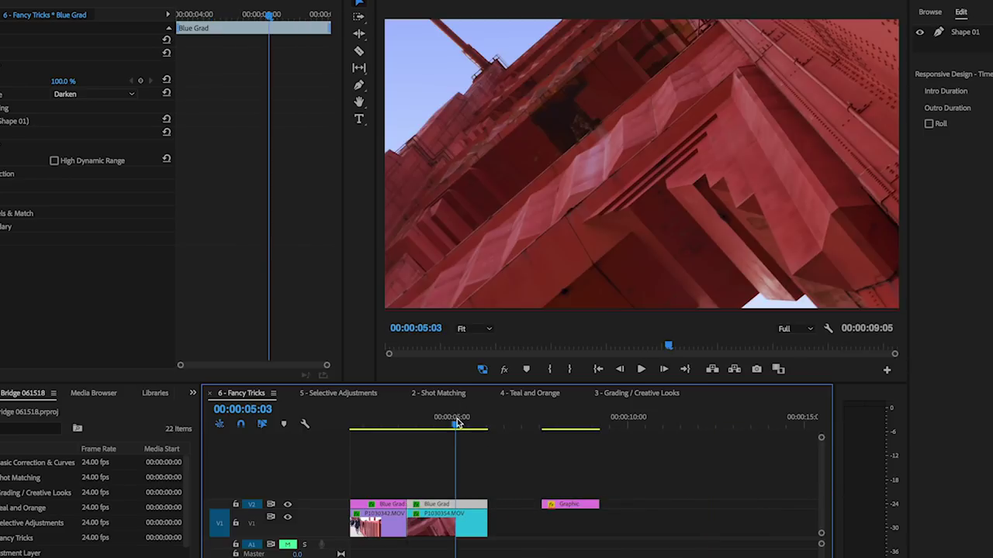
pyautogui.hscroll(-2, 456, 442)
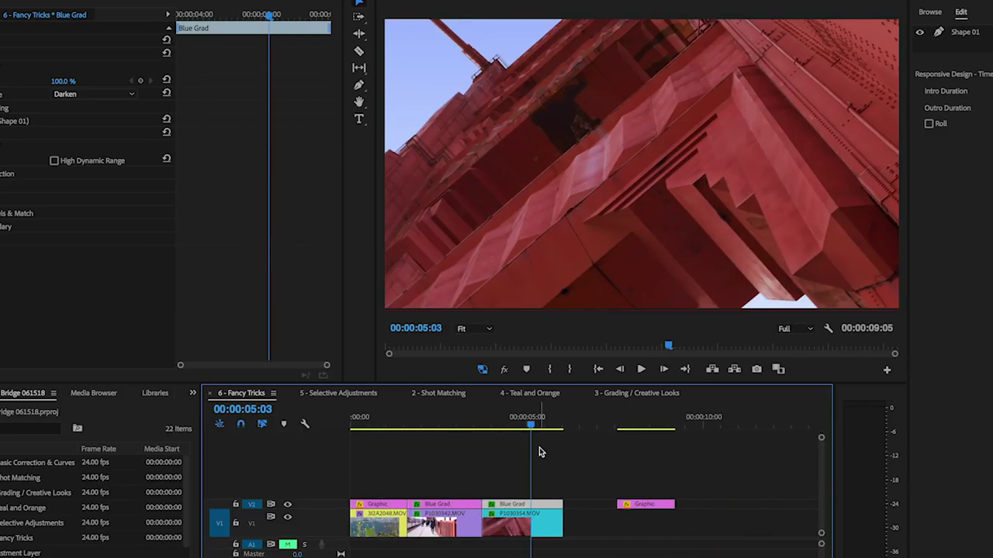